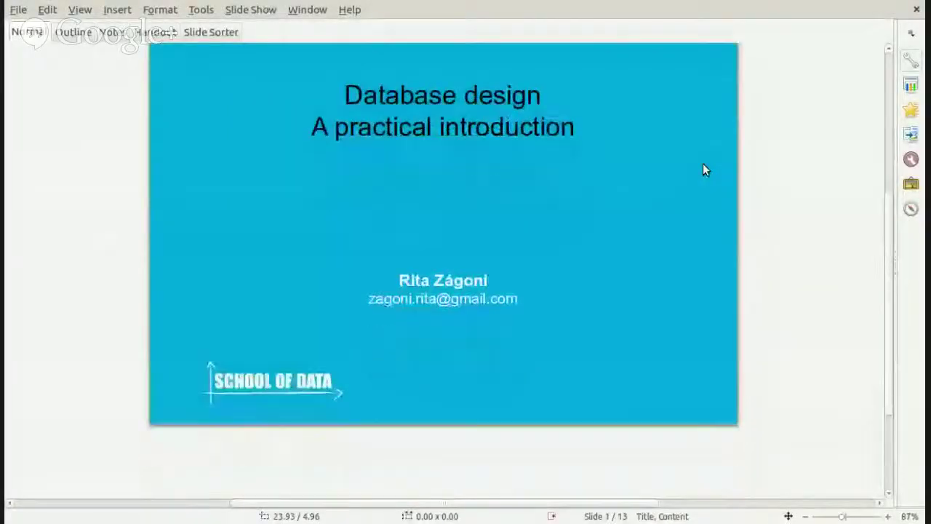
Step: Advance the presentation from the title slide to the "Database design" slide defining what a database is
scroll(702, 163, "down", 3)
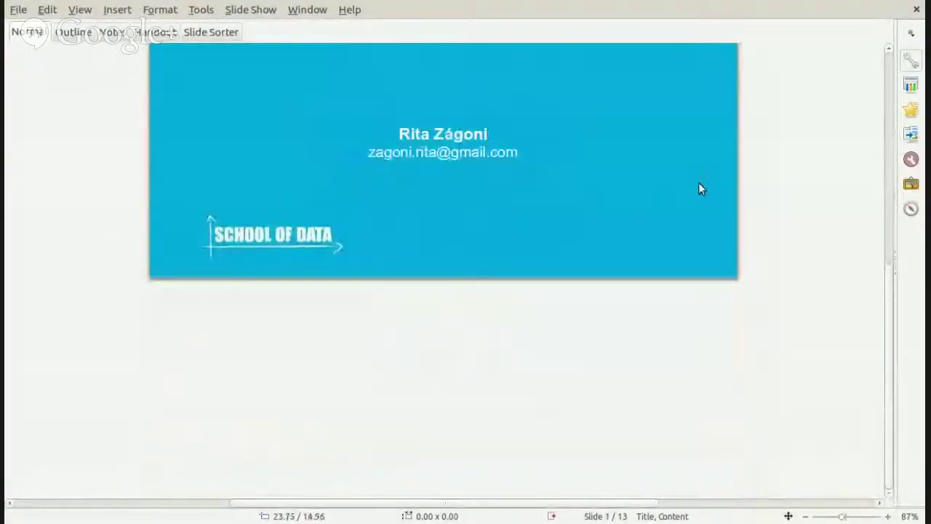
scroll(699, 187, "down", 2)
scroll(682, 231, "up", 1)
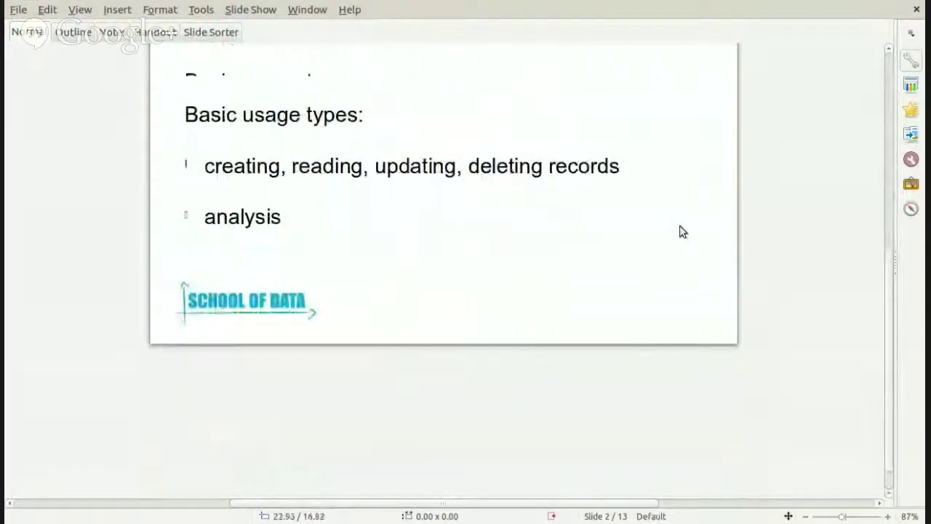
scroll(682, 231, "up", 2)
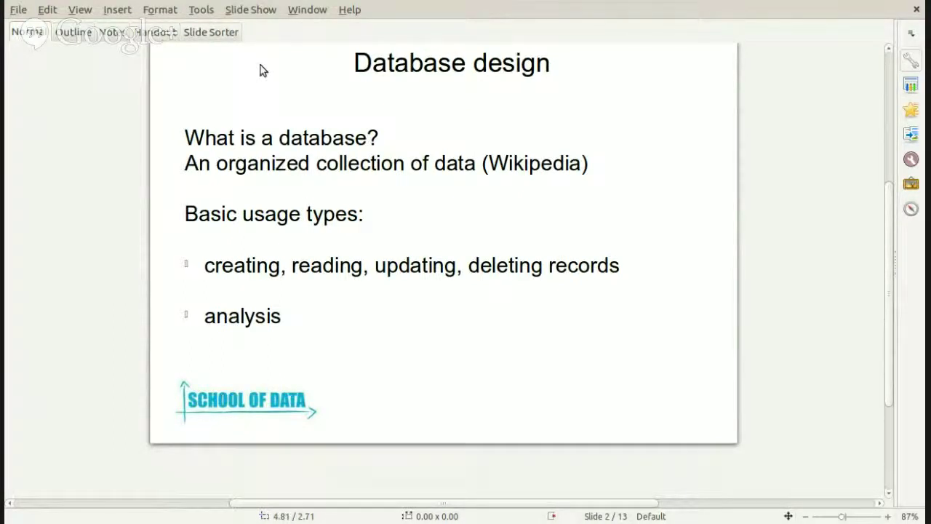
Step: Advance to slide 3 and review the comparison of spreadsheets with database management systems
scroll(377, 254, "down", 3)
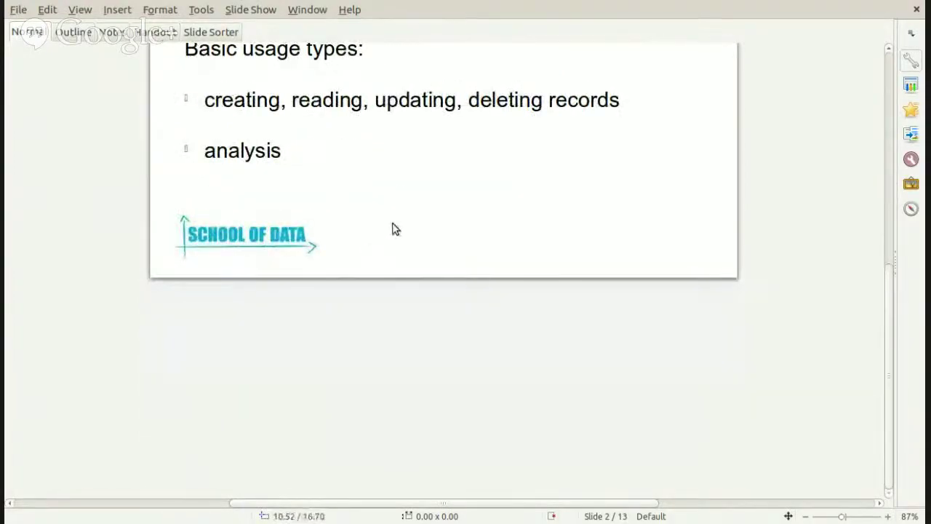
scroll(393, 228, "down", 1)
scroll(619, 74, "up", 3)
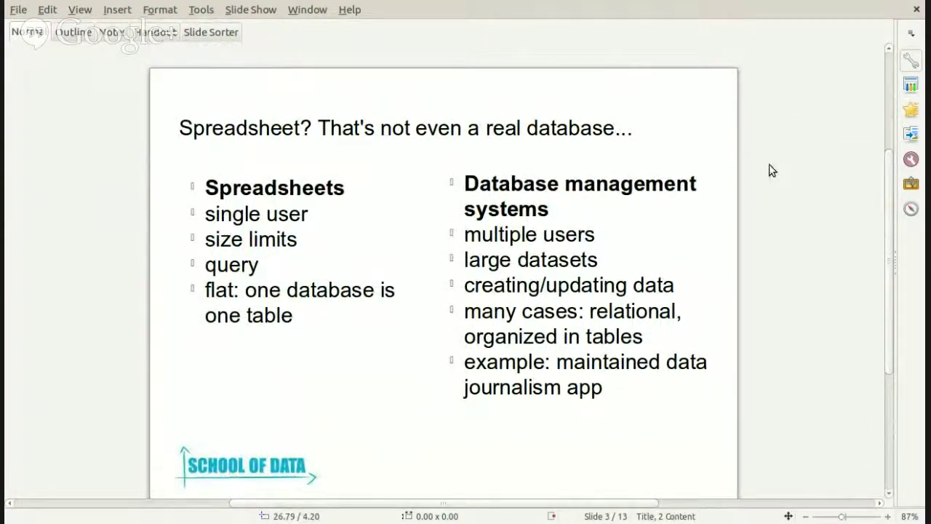
scroll(771, 170, "down", 1)
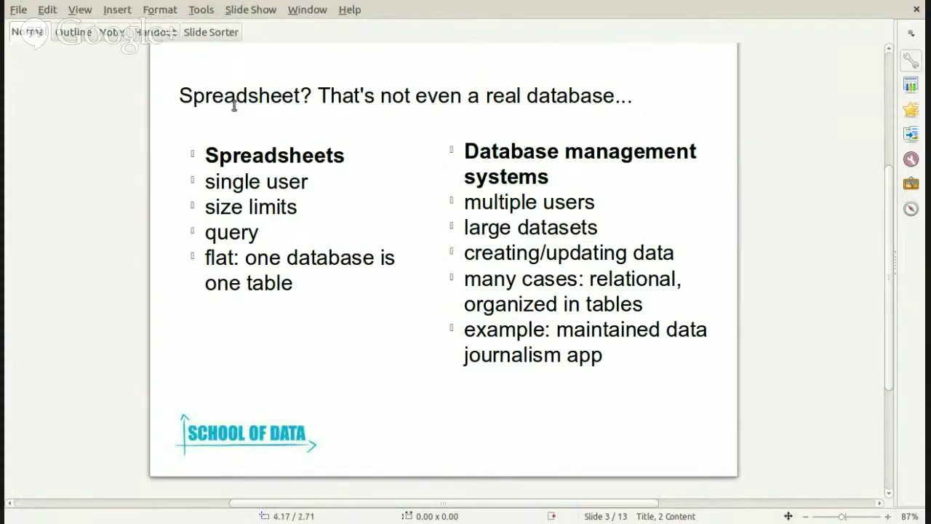
left_click(239, 239)
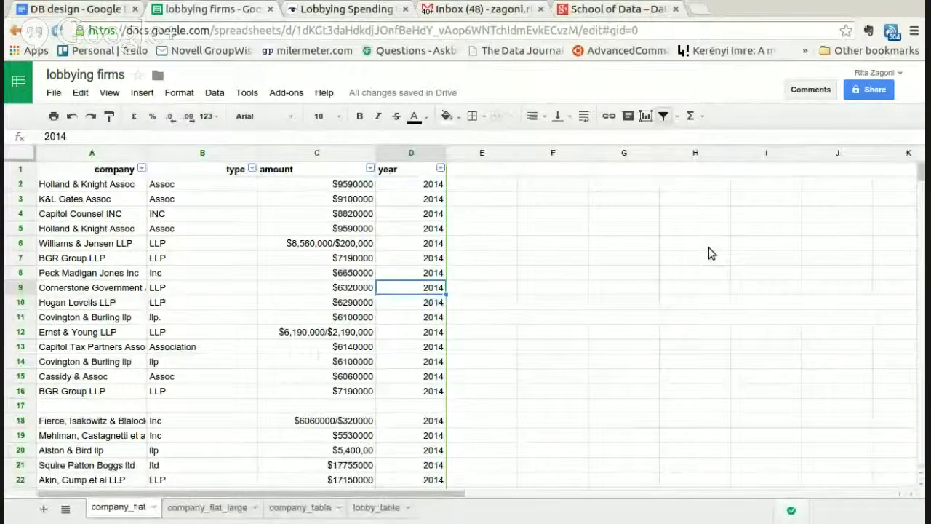
Step: Switch to the "lobbying firms" spreadsheet in Google Sheets and look over the company_flat, company_table and lobby_table sheets
left_click(513, 243)
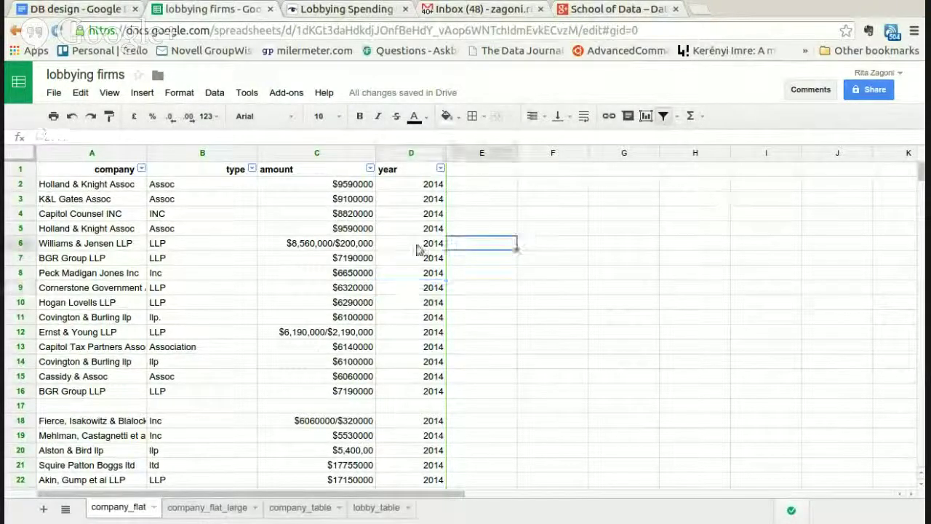
left_click(298, 507)
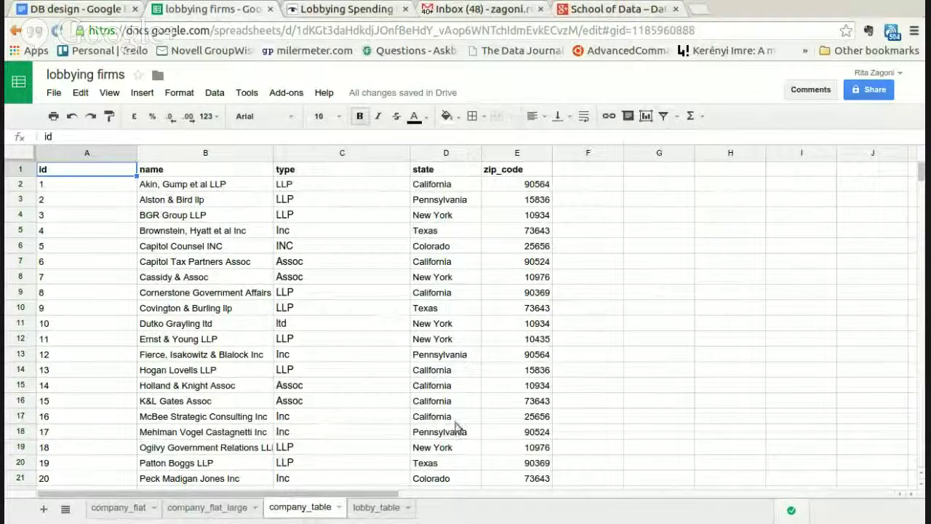
left_click(367, 508)
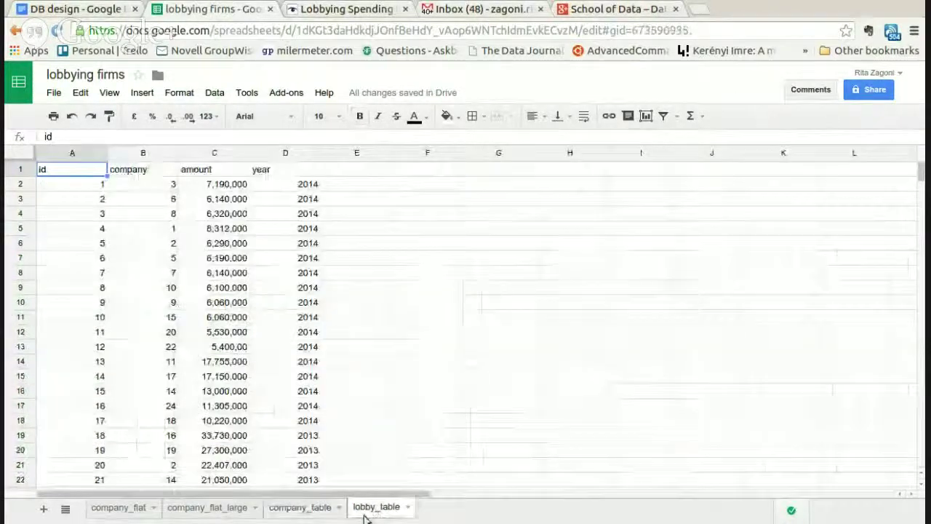
Step: Return to the company_table sheet and highlight its id, name and type columns one by one, ending on name
left_click(323, 512)
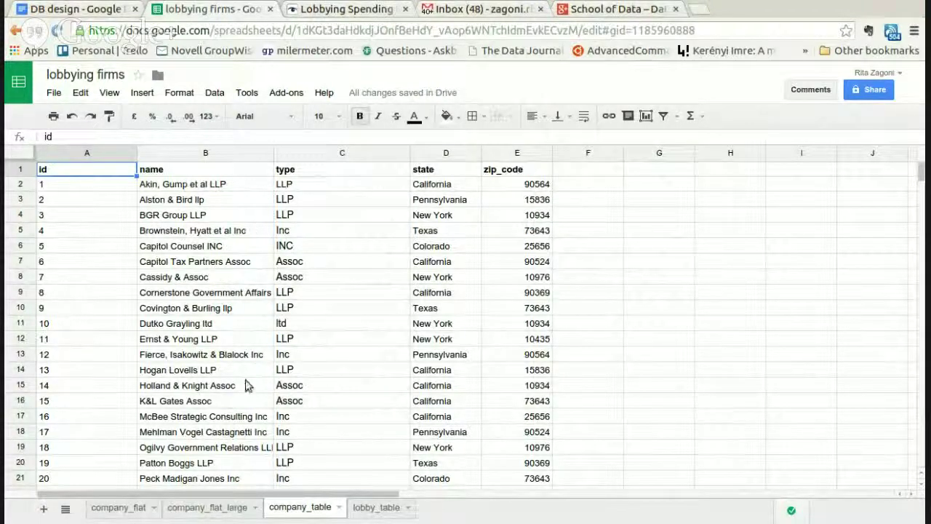
left_click(92, 154)
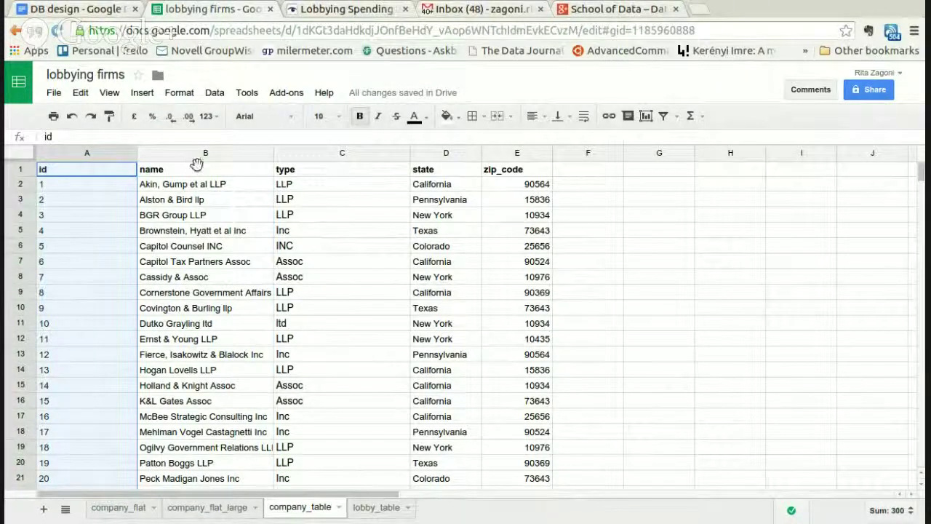
left_click(218, 153)
left_click(298, 154)
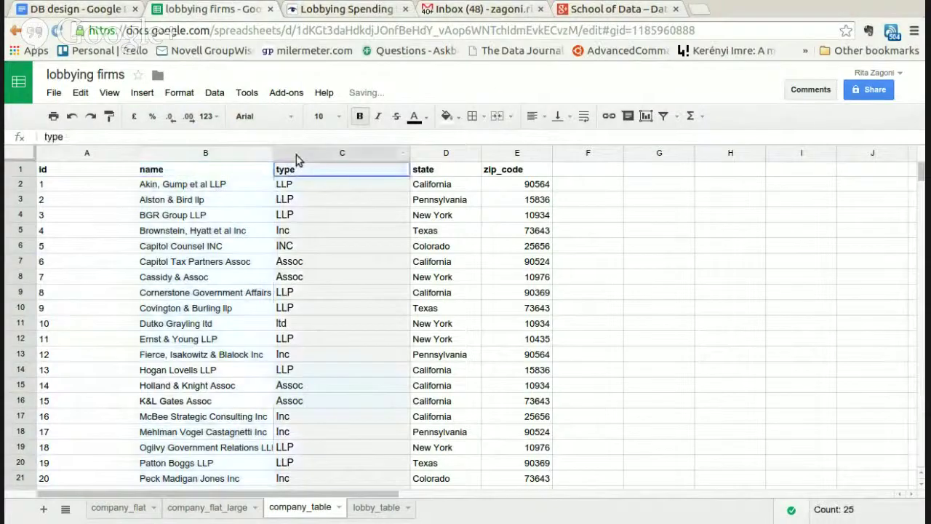
left_click(243, 154)
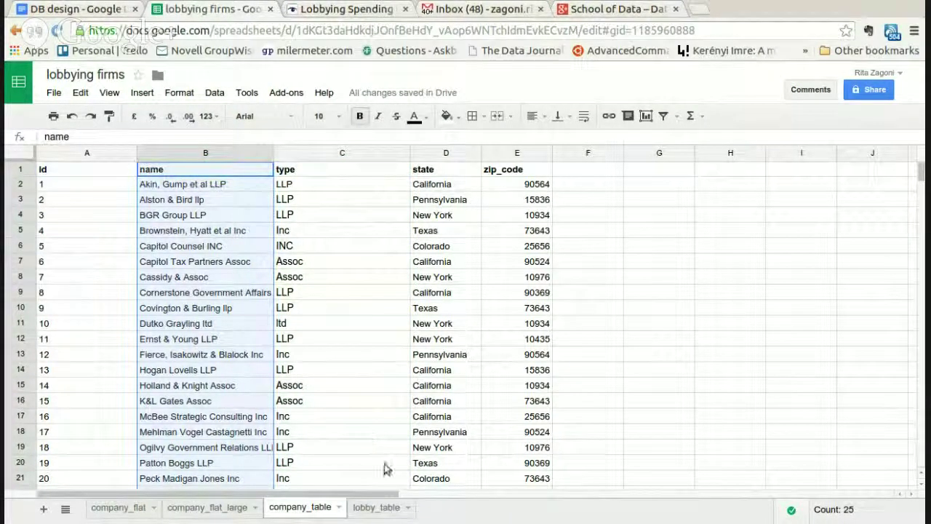
Step: Select the first record's company reference in lobby_table and look up the matching firm in company_table
left_click(375, 506)
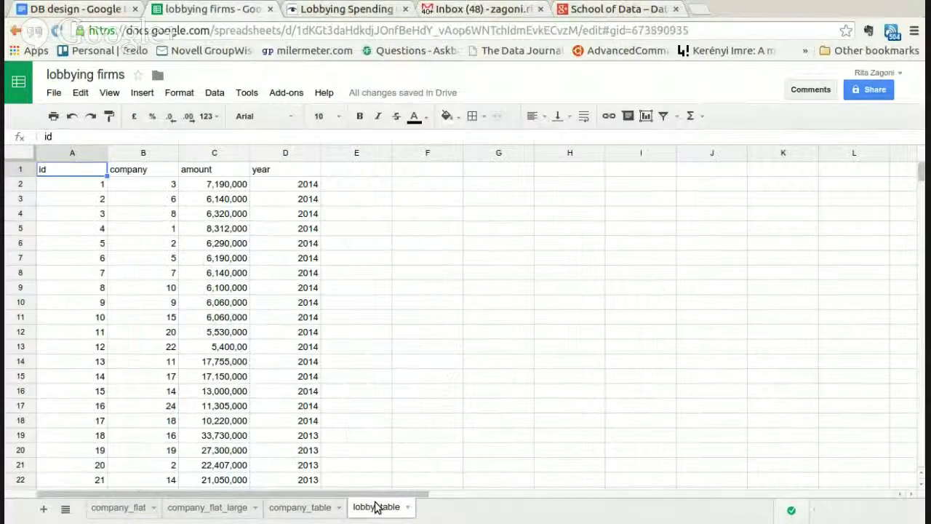
left_click(145, 182)
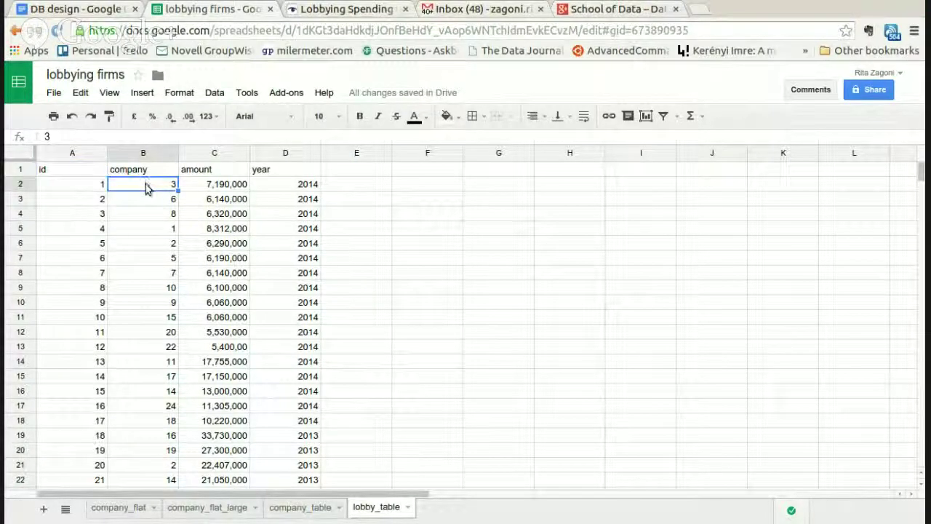
left_click(287, 514)
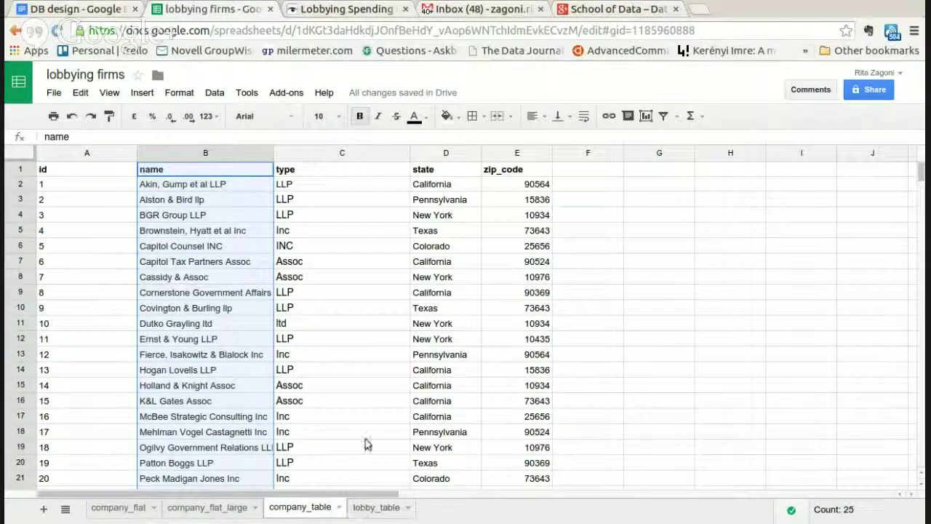
Step: Go back to lobby_table and inspect several company references further down the company column, ending at B13
left_click(371, 509)
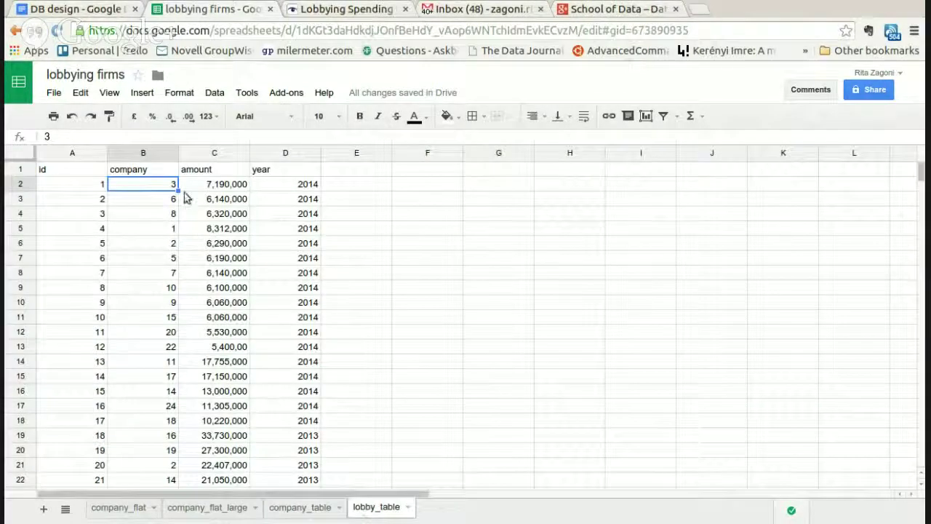
left_click(145, 202)
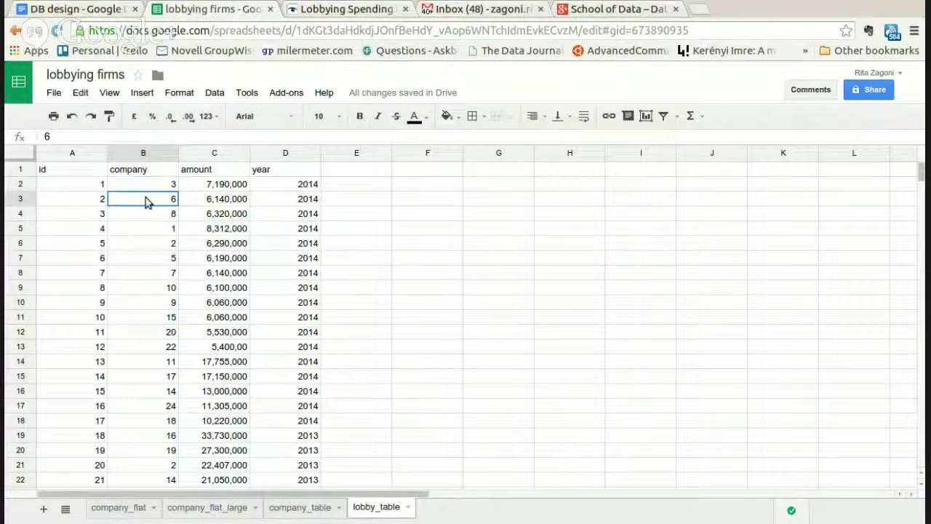
left_click(127, 245)
left_click(140, 259)
left_click(144, 292)
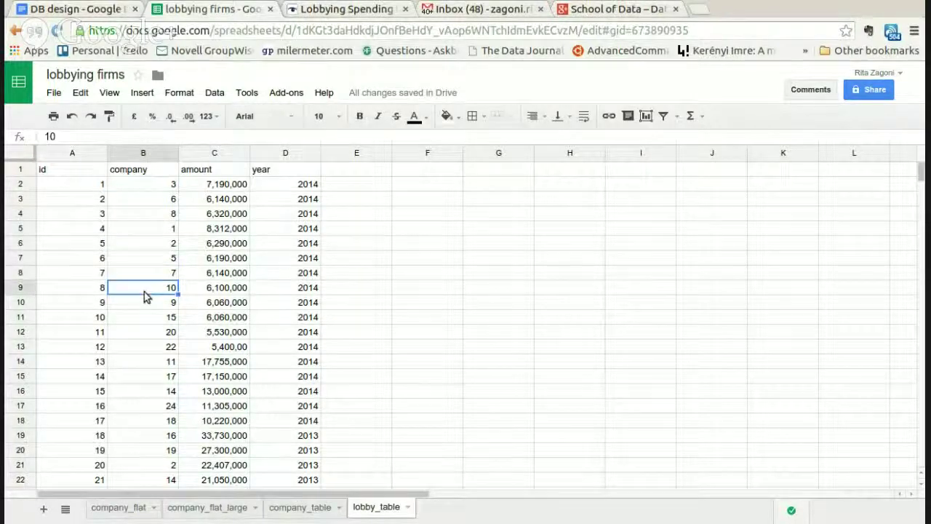
left_click(149, 345)
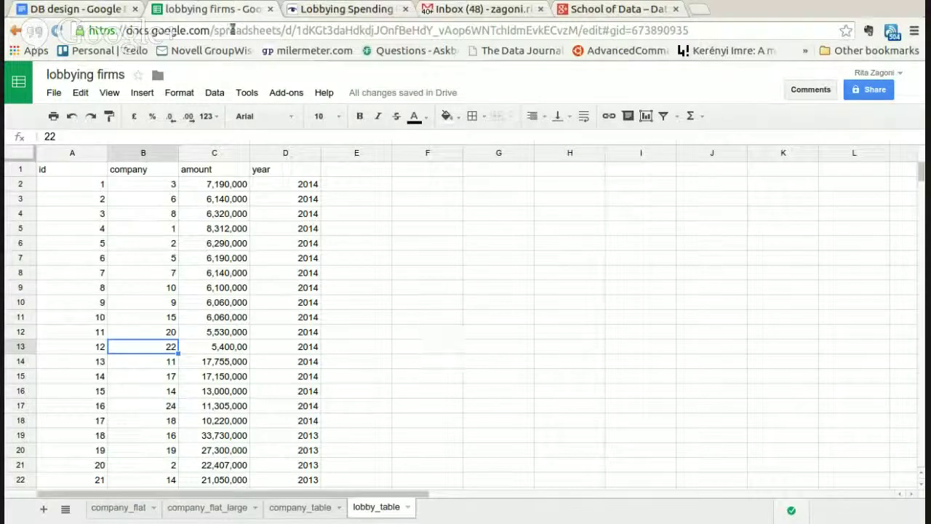
Step: Open the company_flat sheet and select the K&L Gates Assoc amount in C3
left_click(112, 507)
left_click(543, 201)
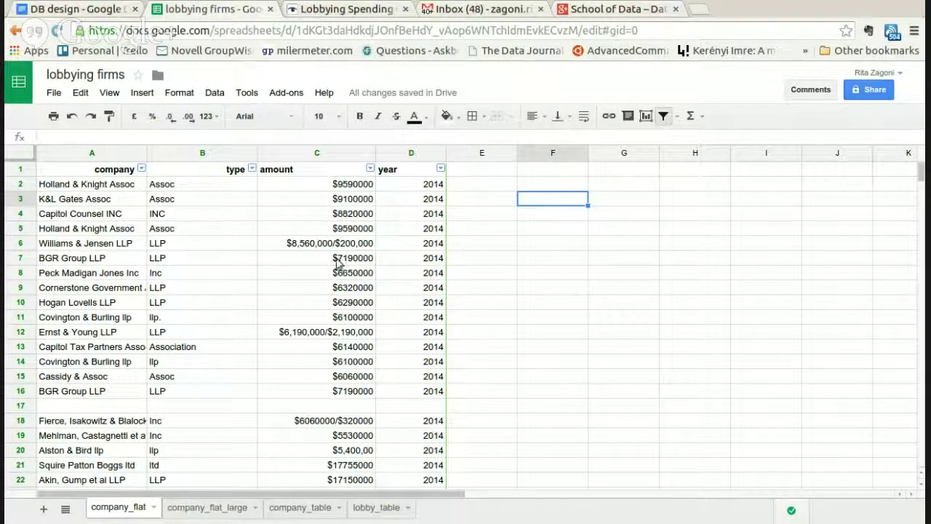
left_click(348, 204)
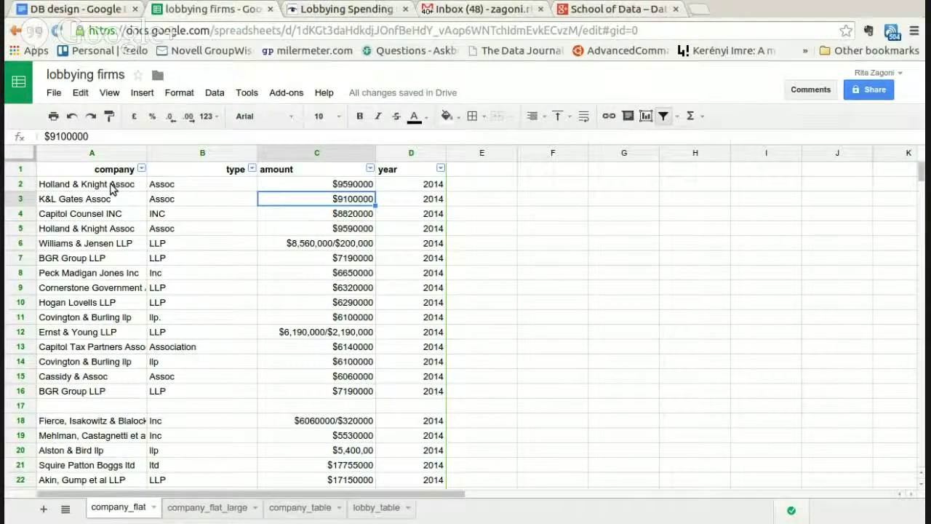
Step: Examine the company, amount and year cells of the first Holland & Knight Assoc record in row 2
left_click(113, 187)
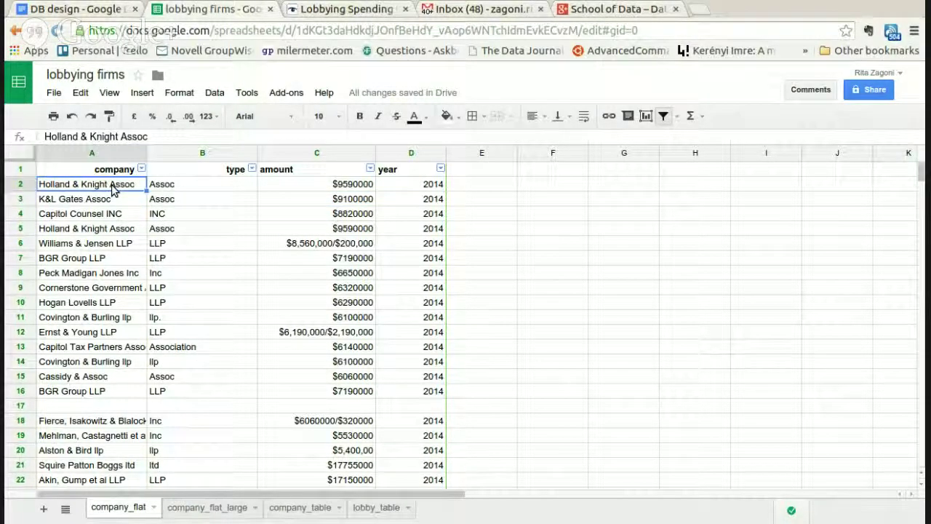
left_click(370, 187)
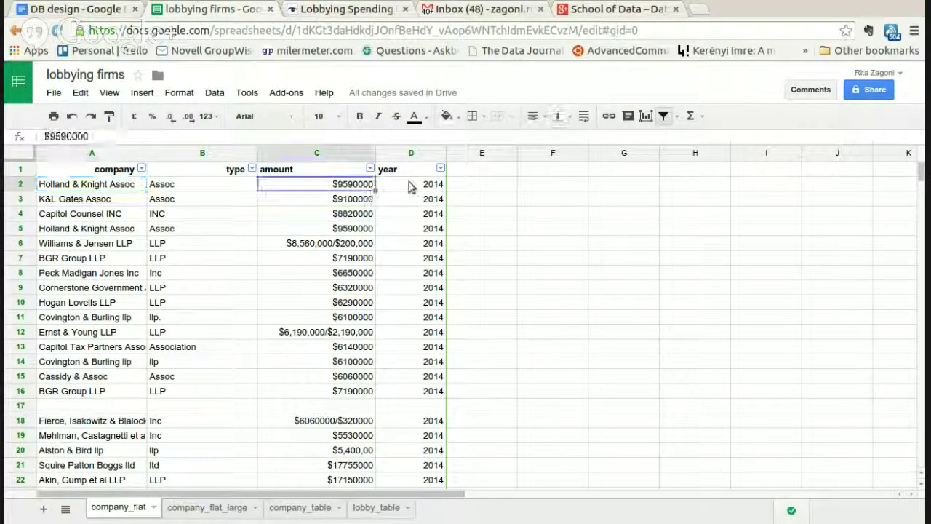
left_click(410, 181)
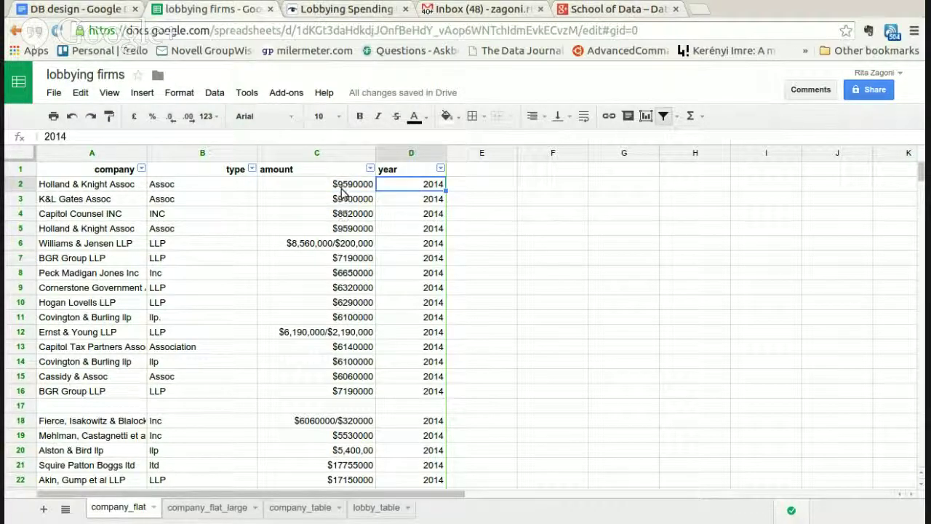
left_click(336, 184)
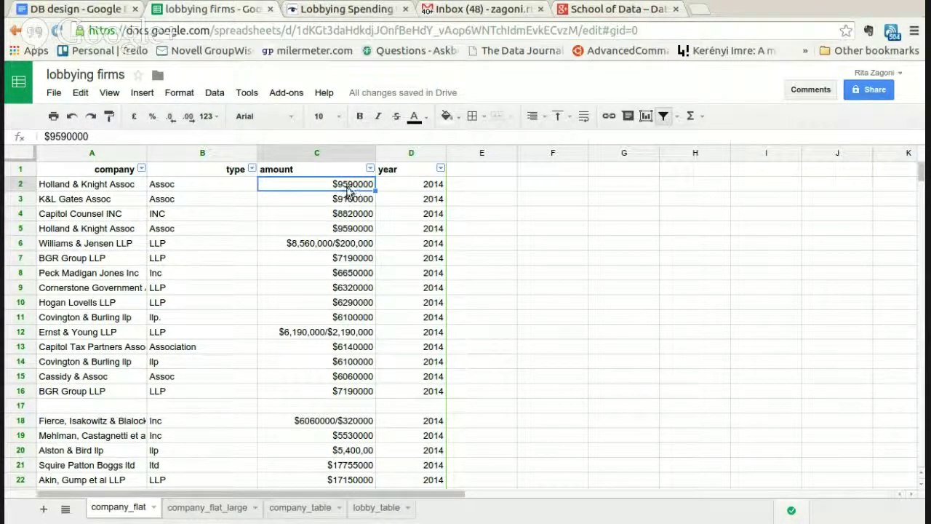
left_click(108, 186)
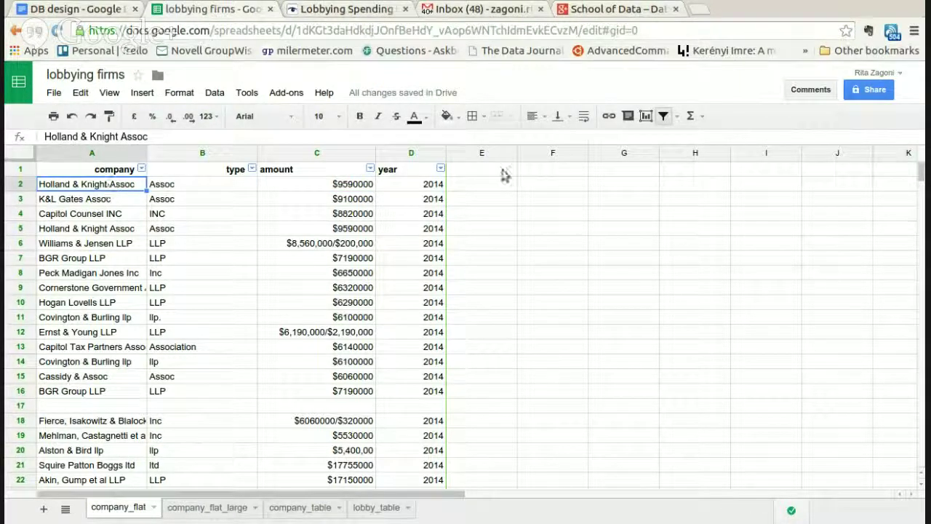
left_click(423, 191)
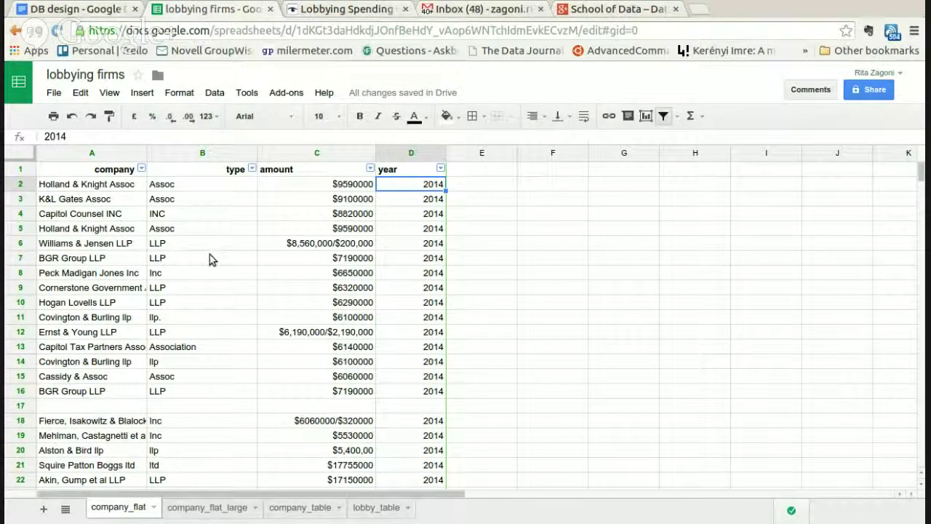
Step: Widen the company column slightly, and inspect the BGR Group LLP name in A7 and the Covington & Burling amount in C11
left_click_drag(148, 152, 166, 152)
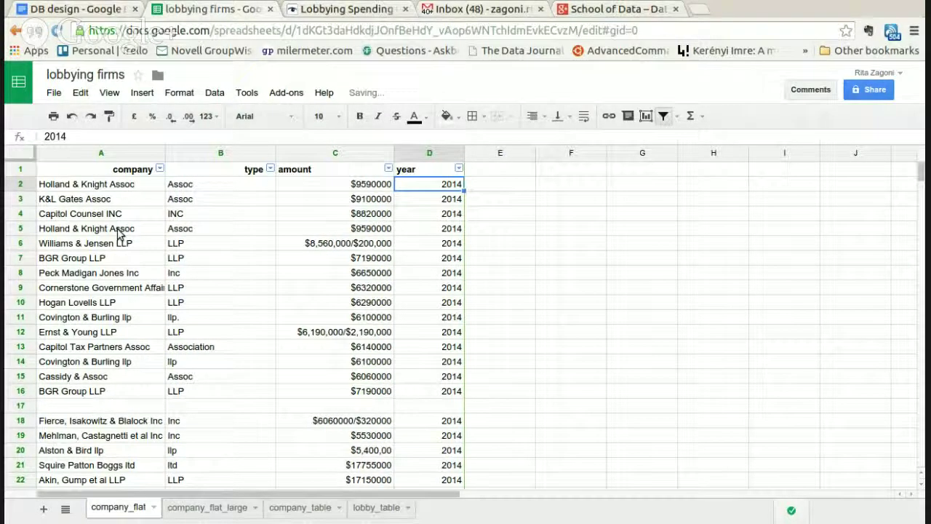
left_click(117, 250)
left_click(117, 260)
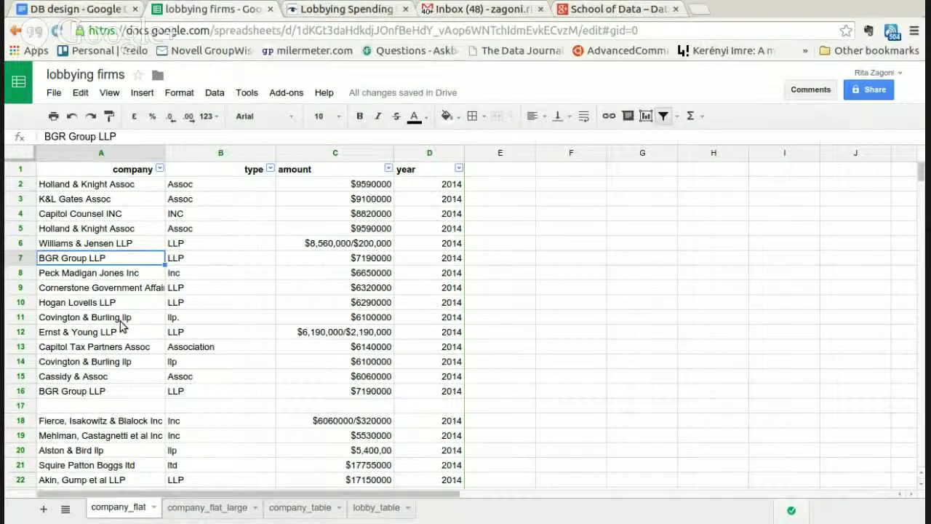
left_click(378, 315)
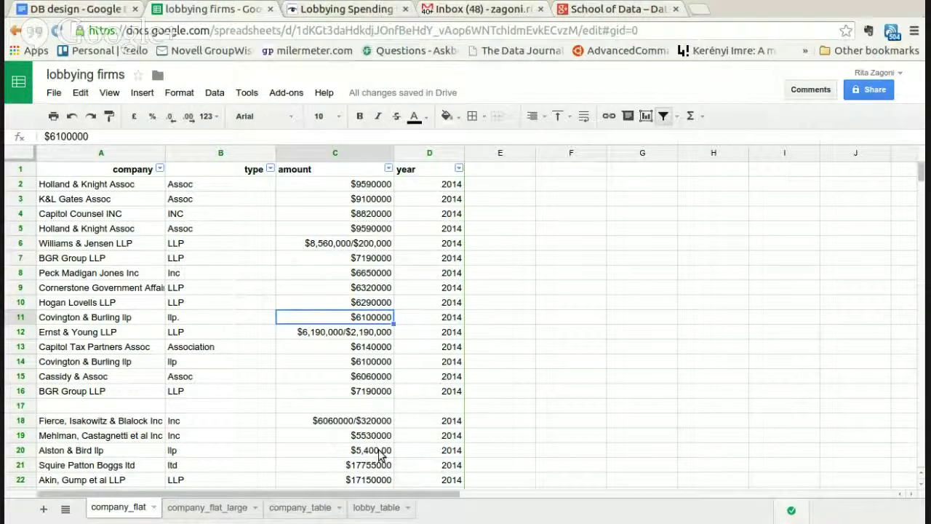
Step: Revisit the company name and year in row 2, ending with the company cell A2 selected
left_click(150, 187)
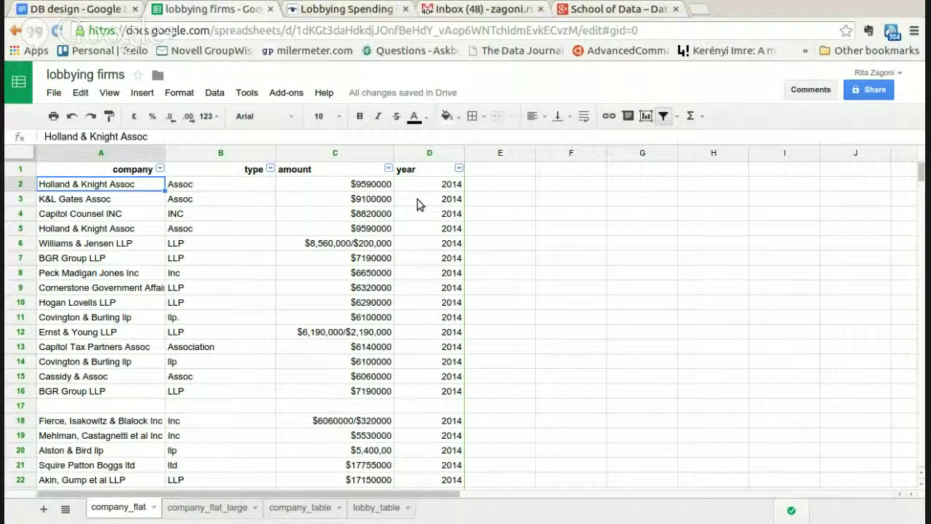
left_click(457, 187)
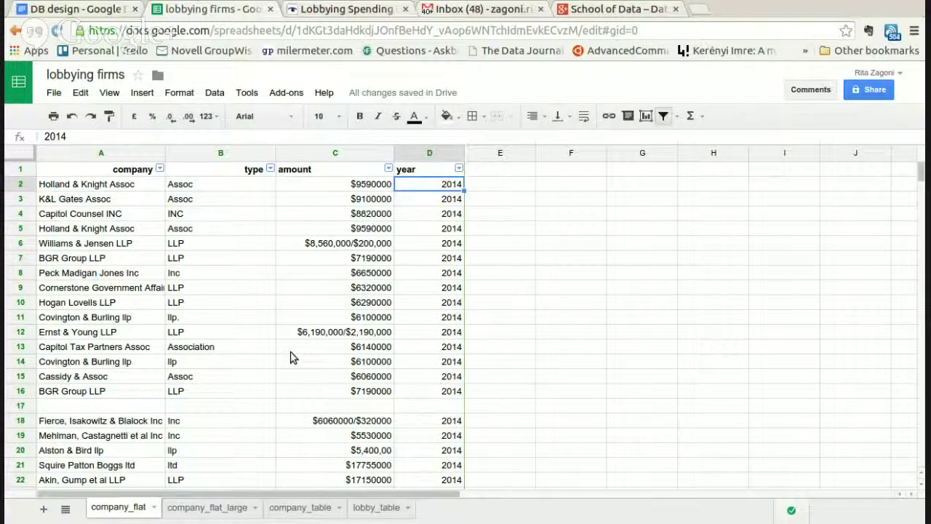
left_click(110, 186)
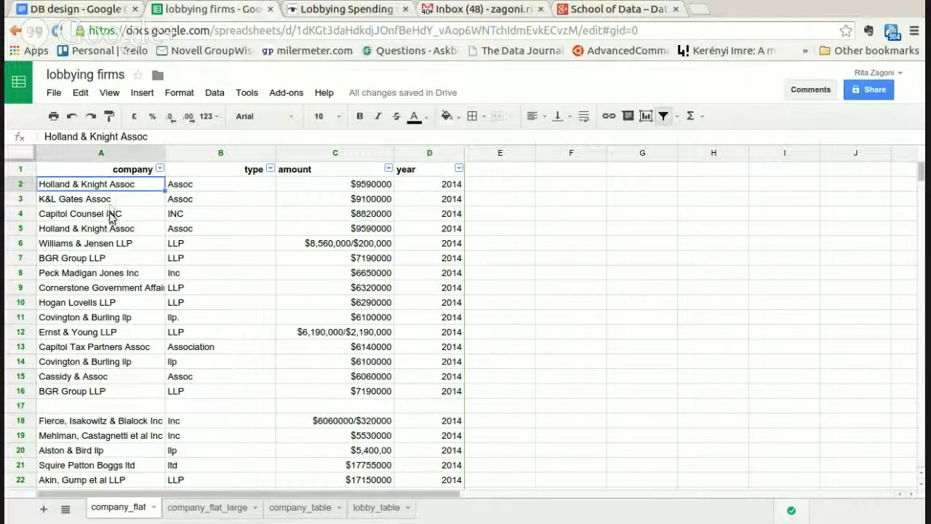
Step: Point out rows 3 and 2 as whole records, and inspect the company and year cells of the Capitol Counsel INC record in row 4
left_click(110, 216)
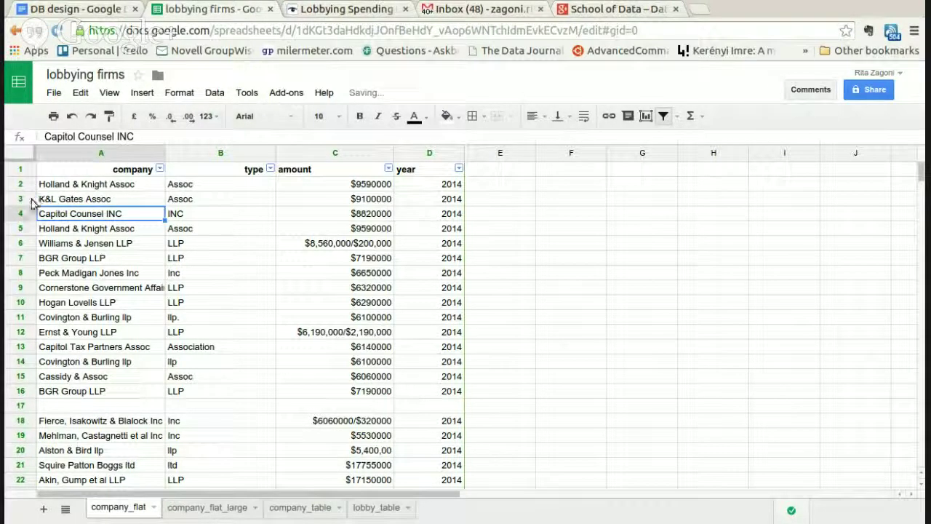
left_click(22, 199)
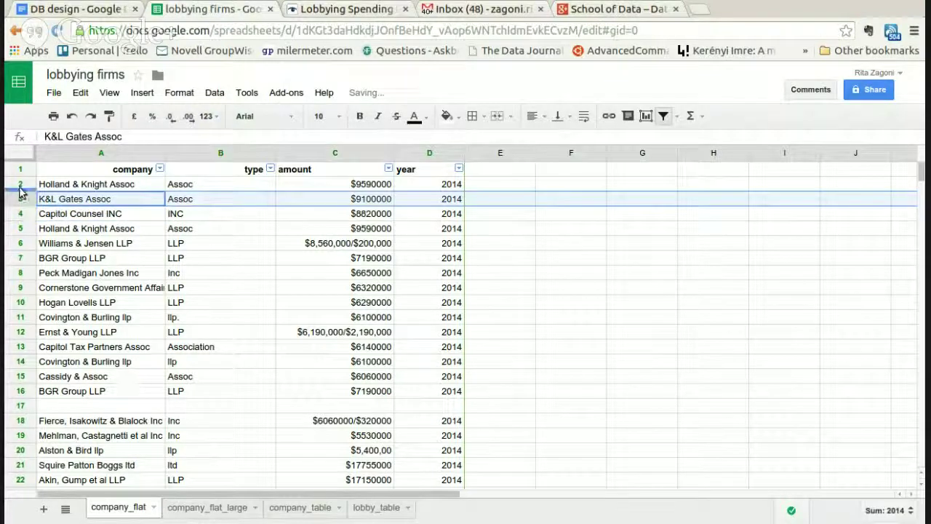
left_click(20, 184)
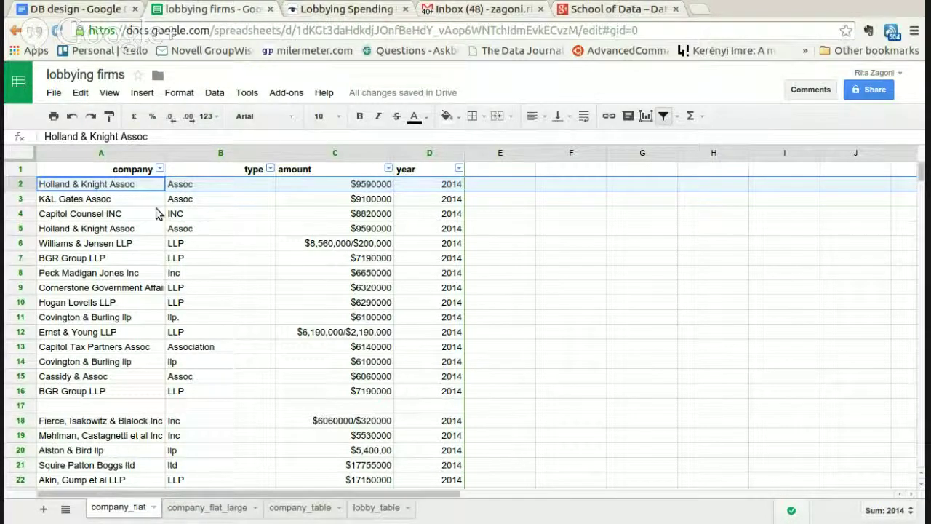
left_click(455, 216)
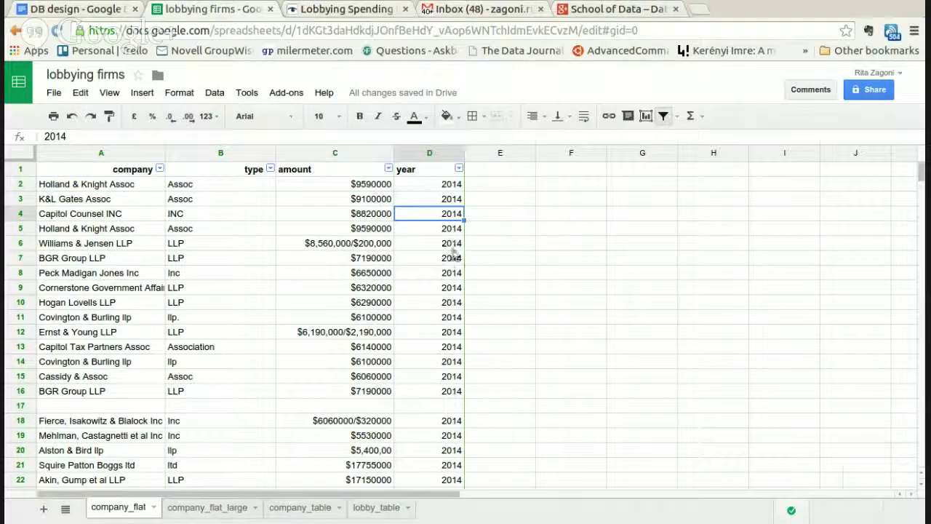
Step: Compare the Holland & Knight Assoc company cell A2 with its amount cell C2, ending with the amount selected
left_click(107, 186)
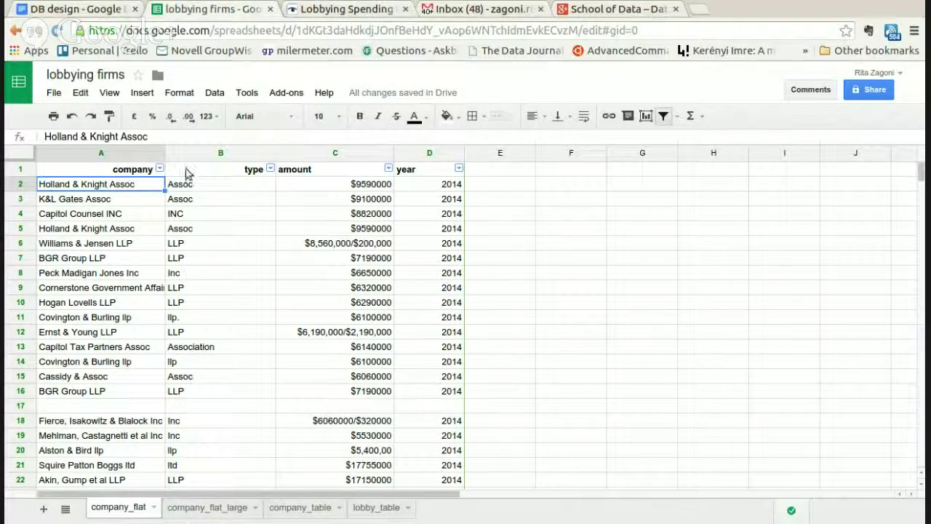
left_click(361, 187)
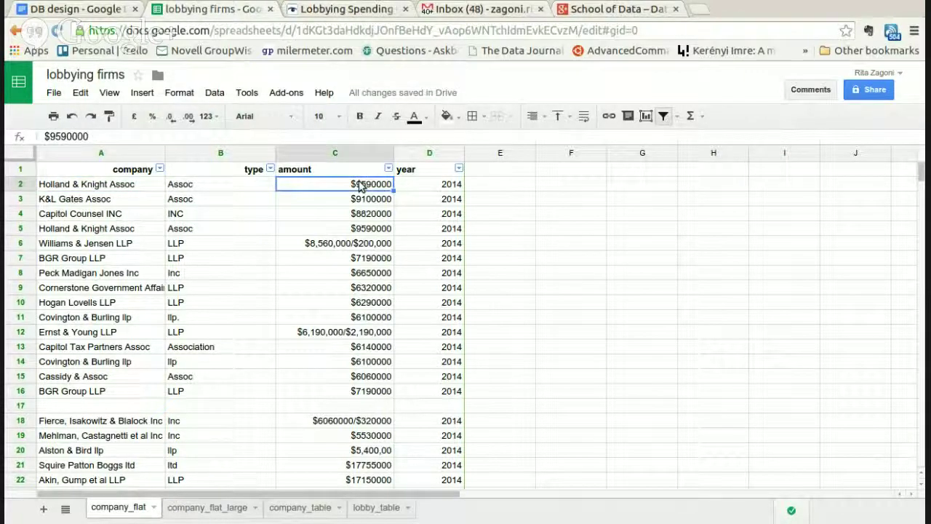
left_click(123, 190)
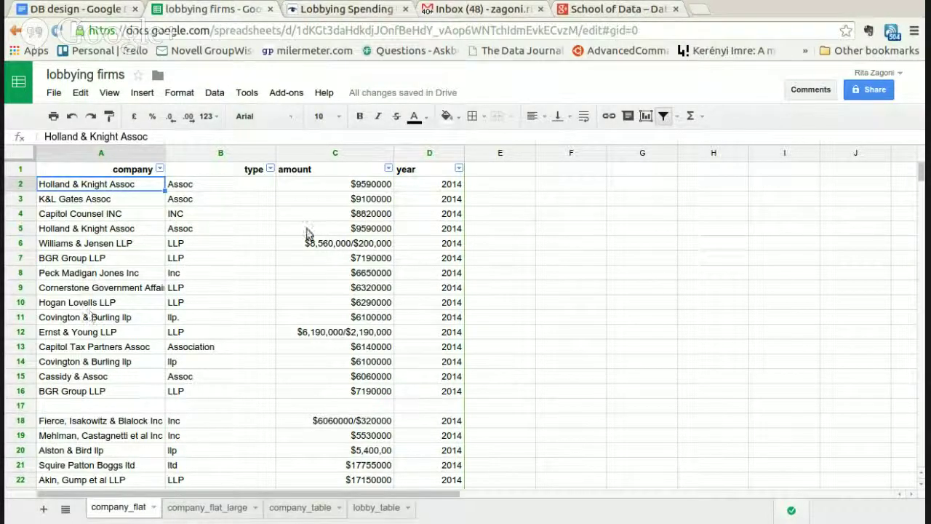
left_click(353, 184)
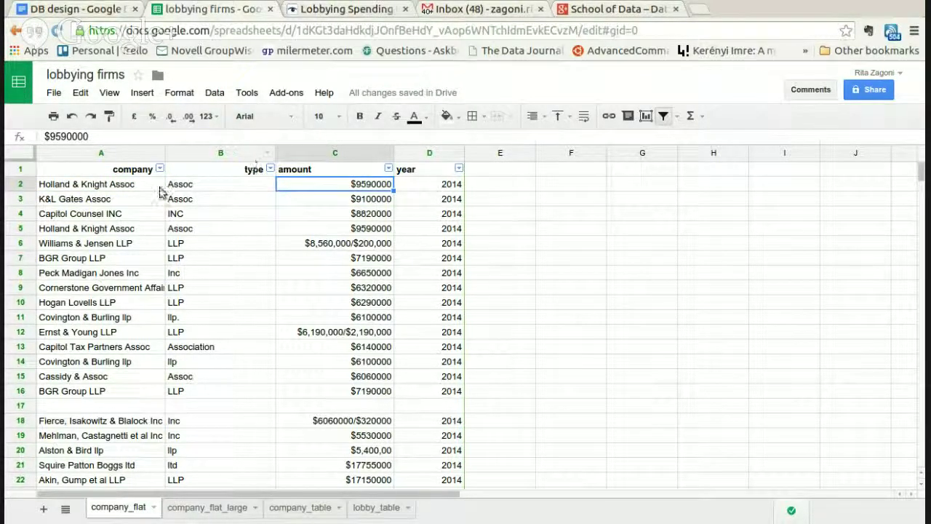
Step: Go through the field headers company, type, amount and year in row 1, from A1 to D1
left_click(150, 158)
left_click(152, 168)
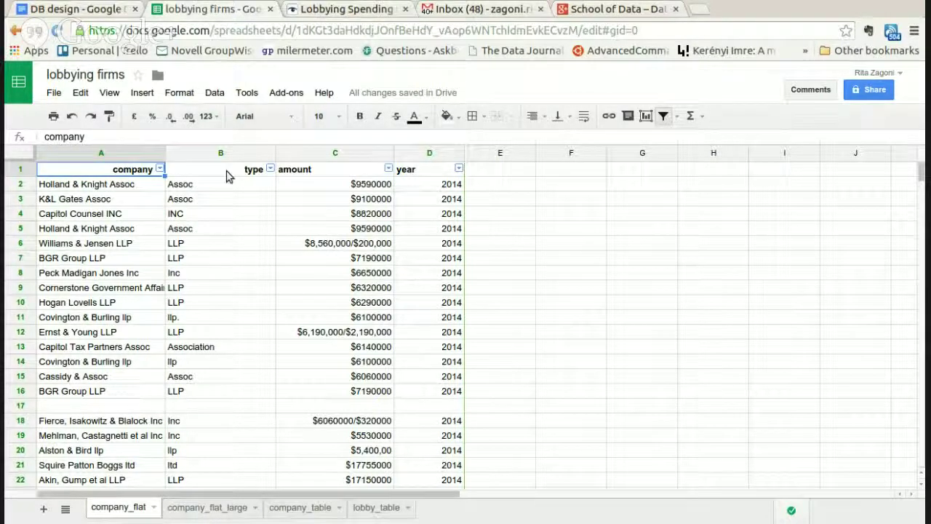
key("ctrl+c")
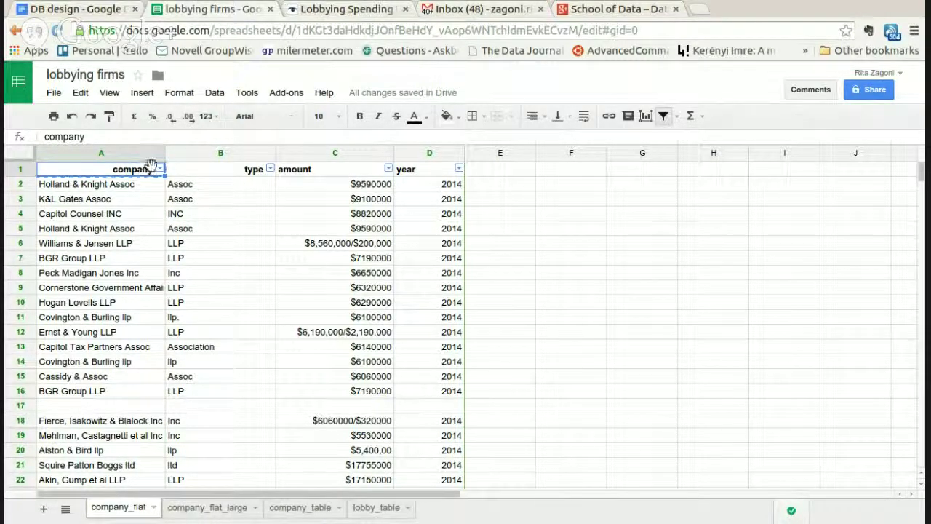
left_click(205, 166)
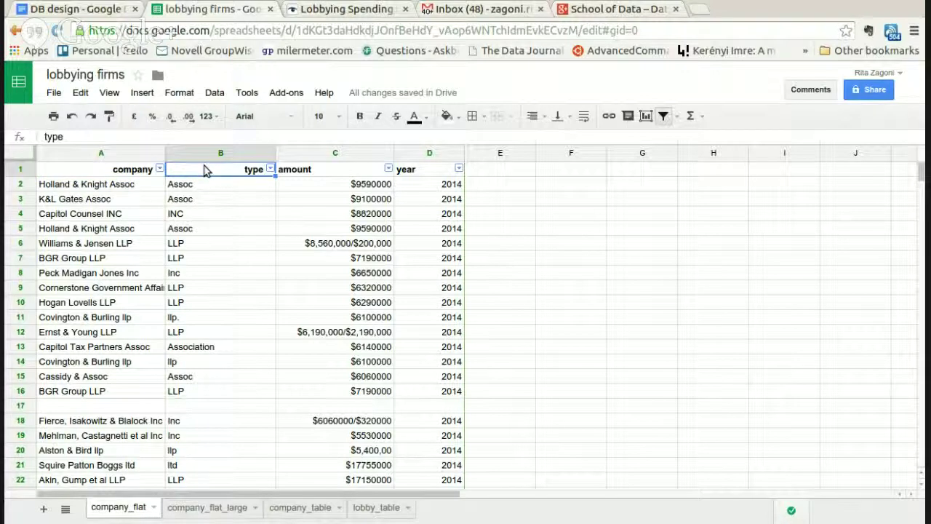
left_click(313, 169)
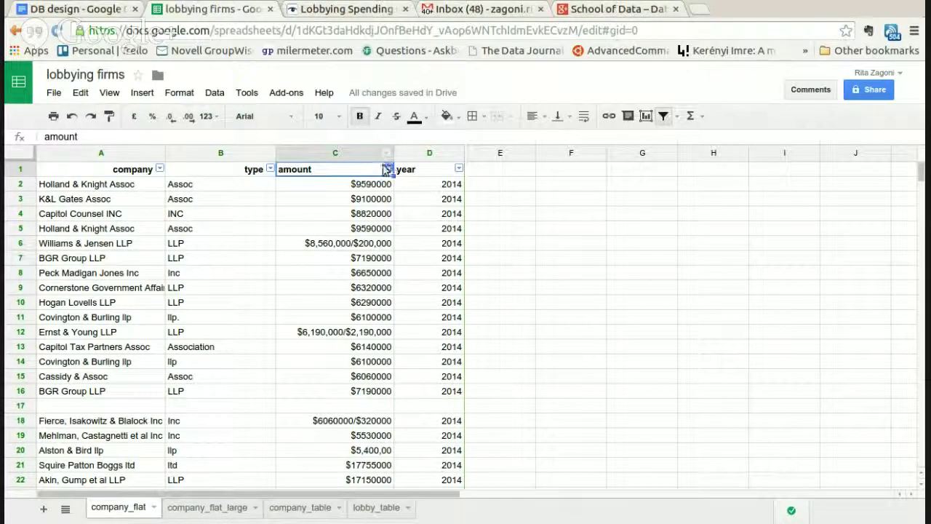
left_click(440, 176)
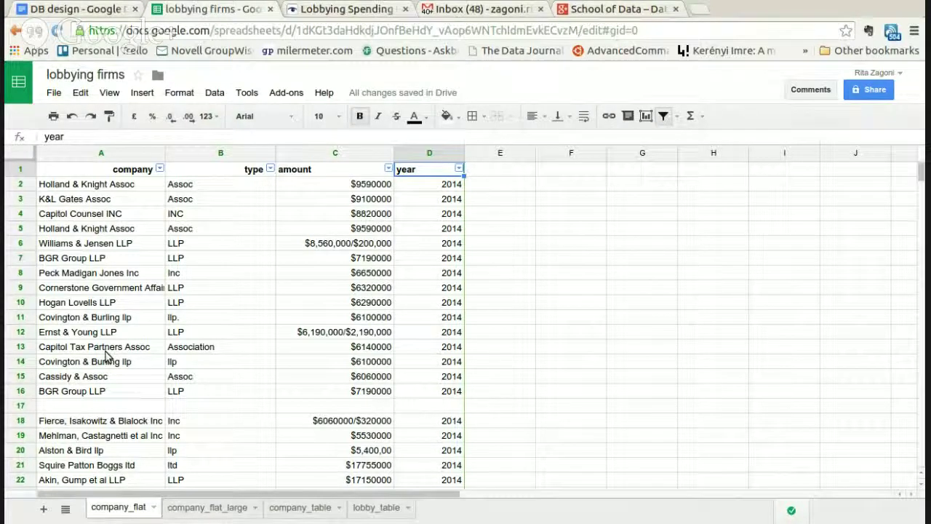
Step: Select the entire first record in row 2, and step through its column headers from company to year
left_click(32, 188)
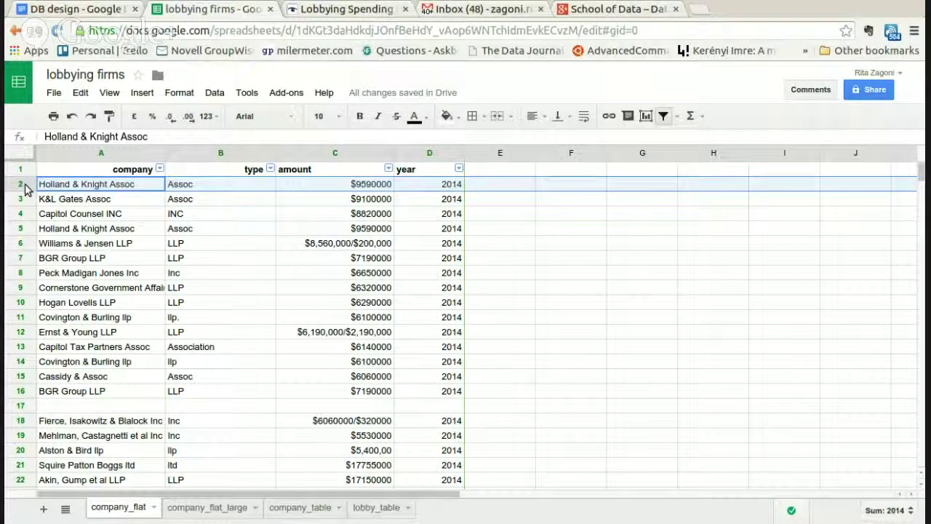
left_click(133, 169)
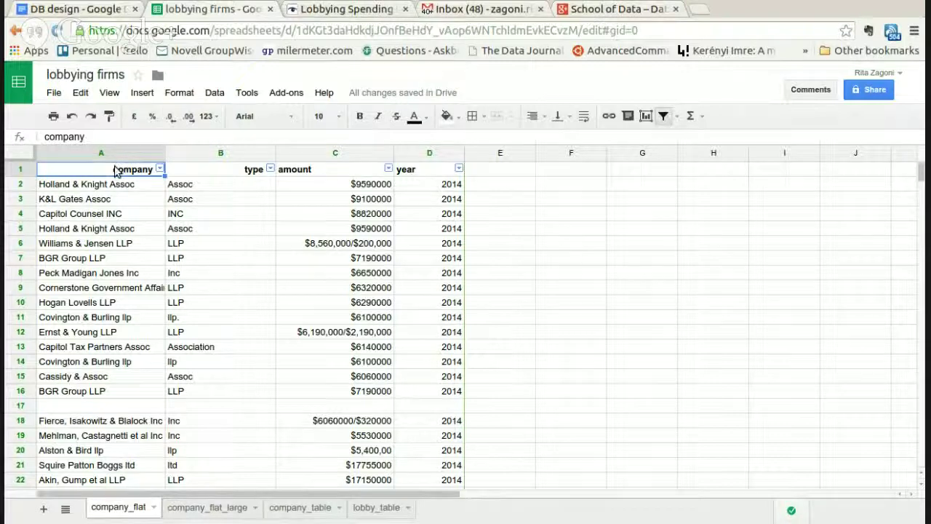
left_click(200, 171)
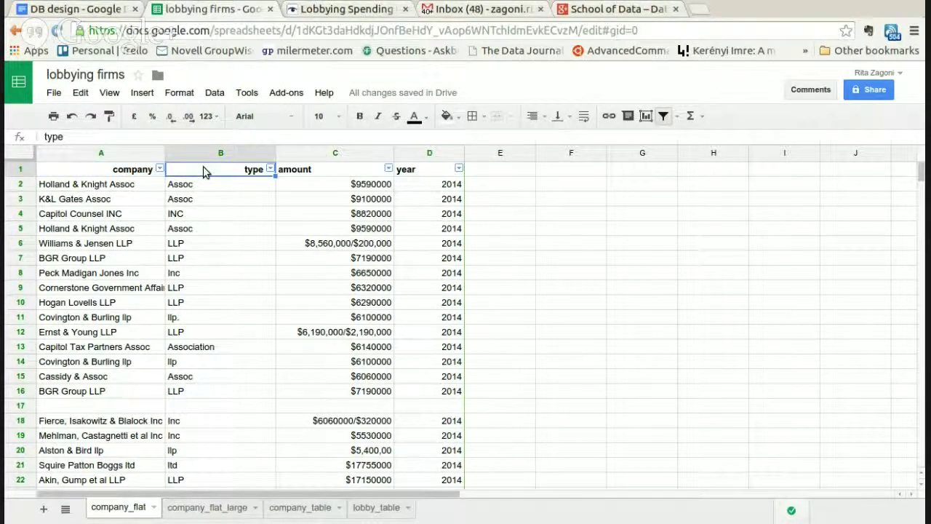
left_click(315, 167)
left_click(409, 175)
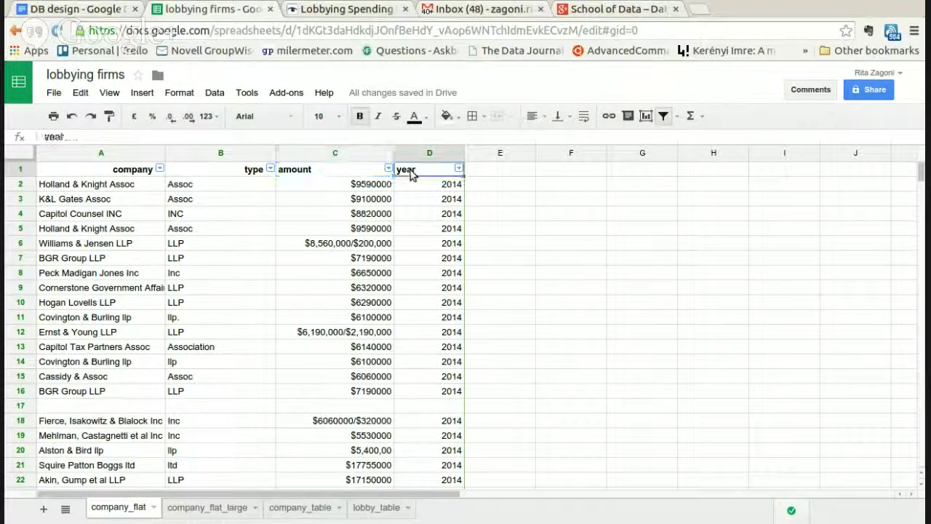
Step: Revisit the company, type, amount and year headers along with the first record's type in B2, ending on the year header
left_click(69, 174)
left_click(233, 184)
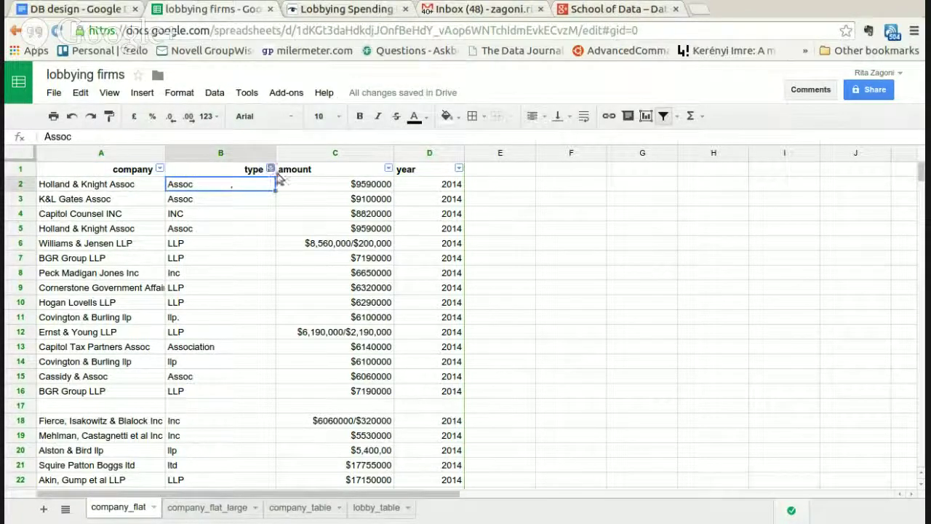
left_click(282, 170)
left_click(249, 167)
left_click(422, 169)
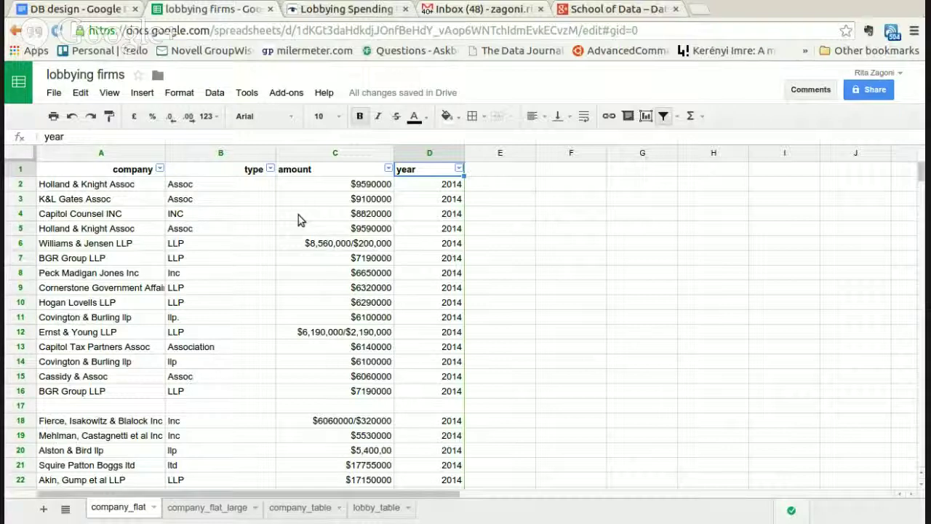
Step: Step down the company column from Holland & Knight Assoc in A2 to Peck Madigan Jones Inc in A8
left_click(94, 186)
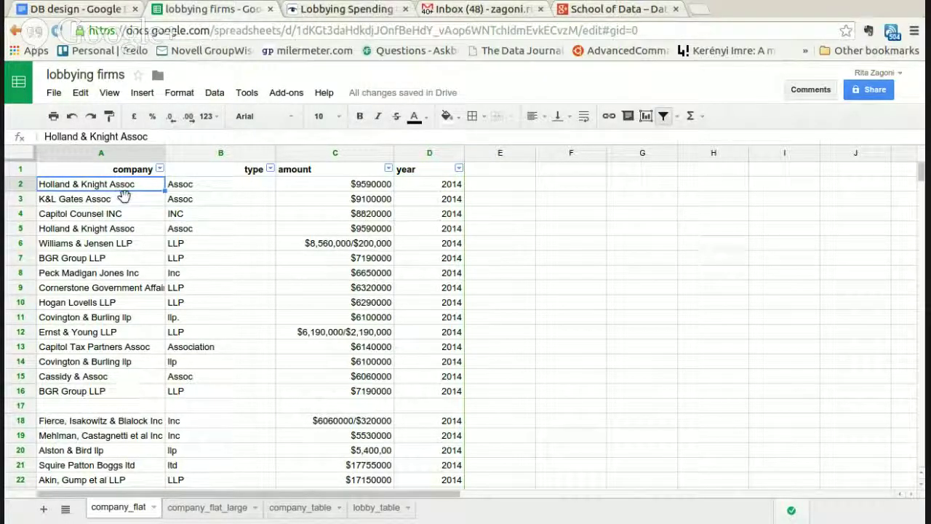
left_click(124, 196)
left_click(127, 213)
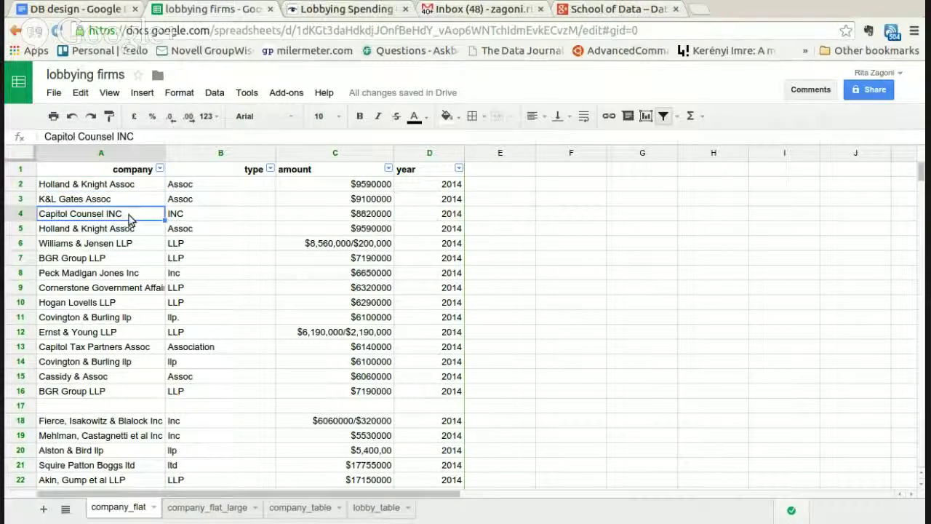
left_click(130, 231)
left_click(134, 245)
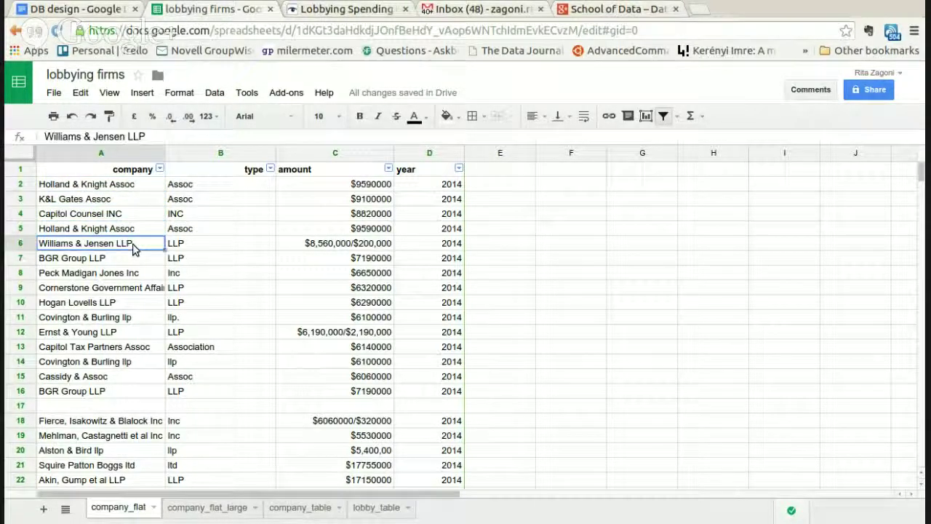
left_click(125, 260)
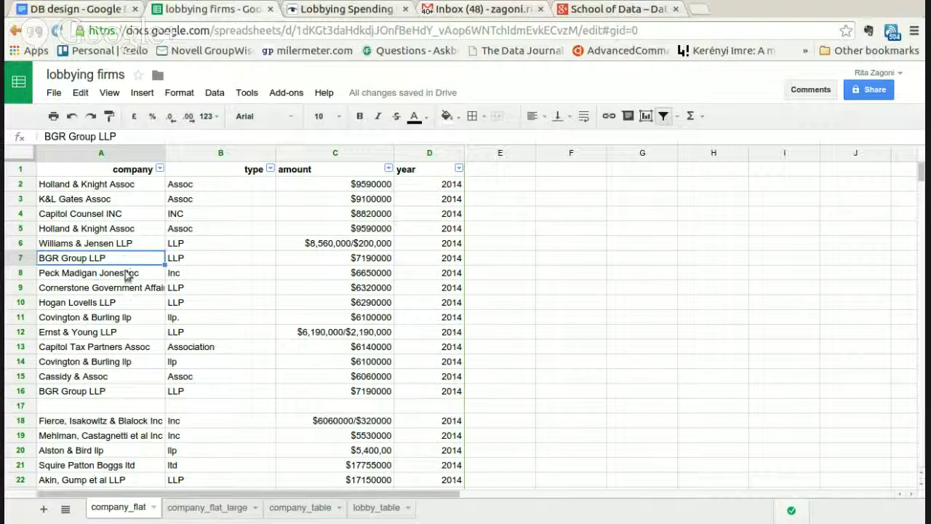
left_click(125, 274)
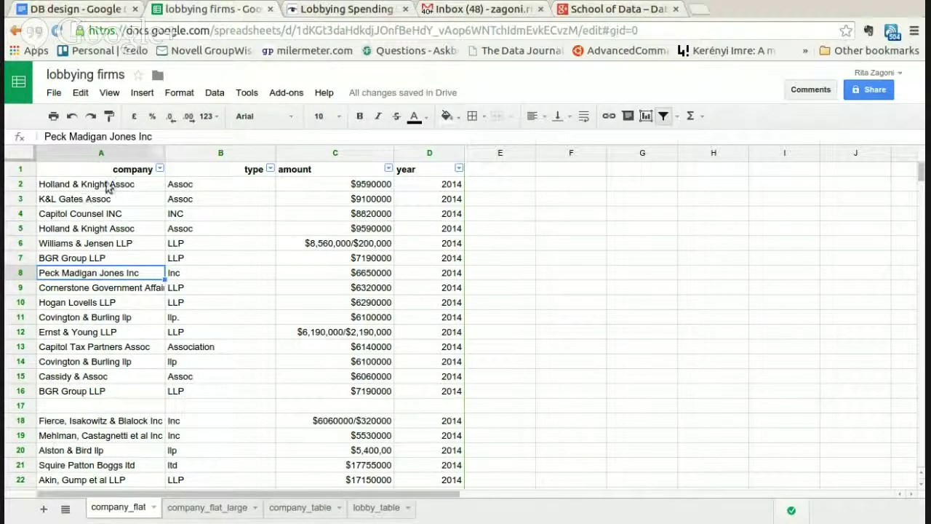
Step: Inspect the type values in B2 and B3, ending with the Holland & Knight Assoc company cell A2 selected
left_click(187, 187)
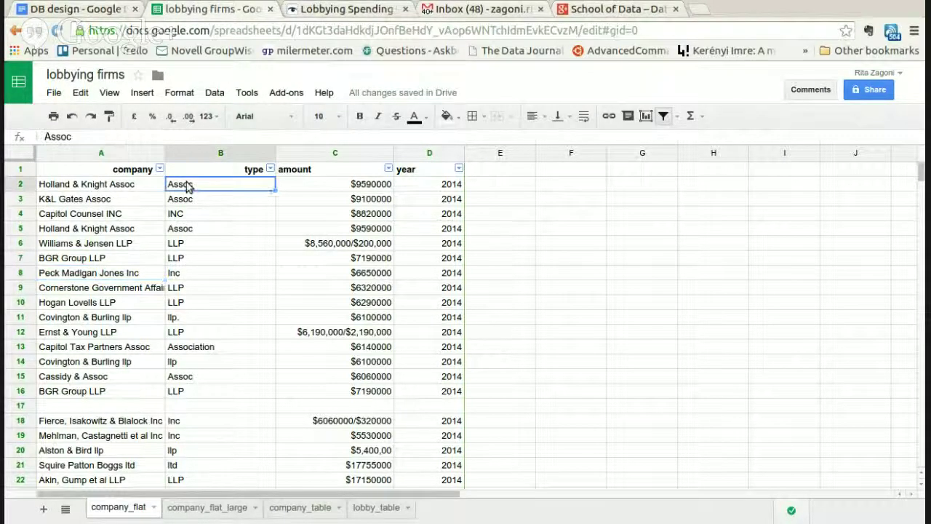
left_click(189, 200)
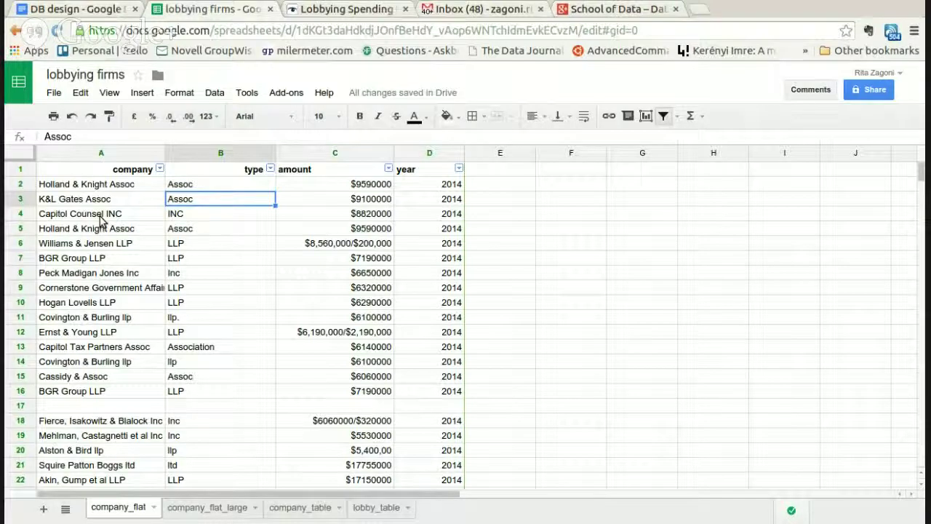
left_click(133, 184)
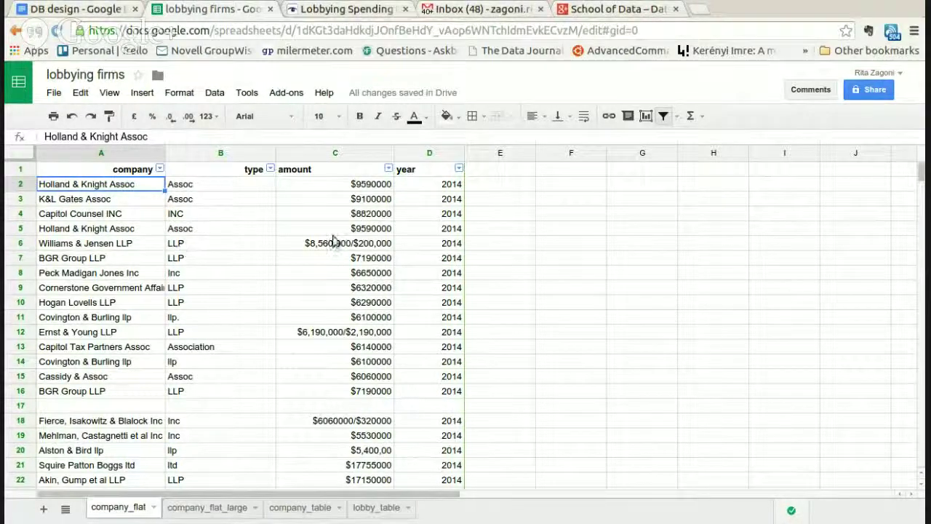
Step: List the unique rows of columns A to D starting in E1 with the formula =UNIQUE(A:D)
left_click(493, 169)
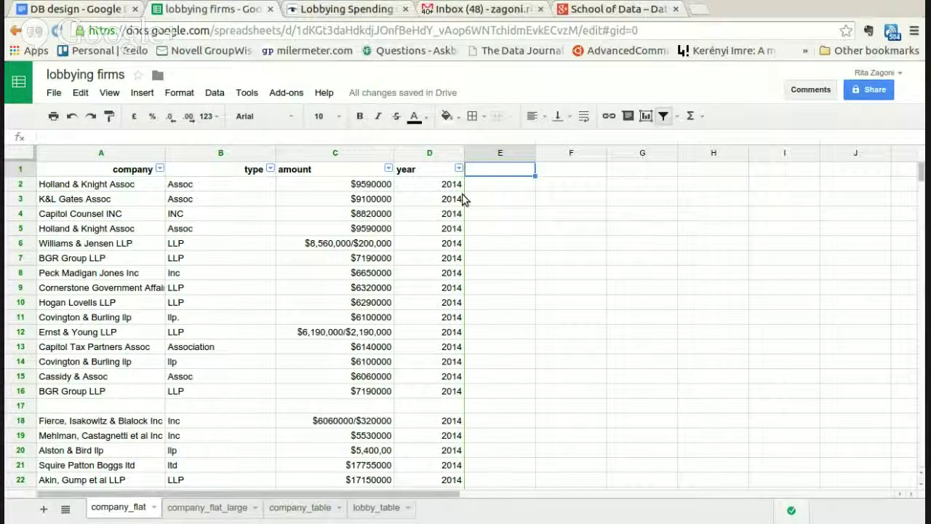
type("=UNI")
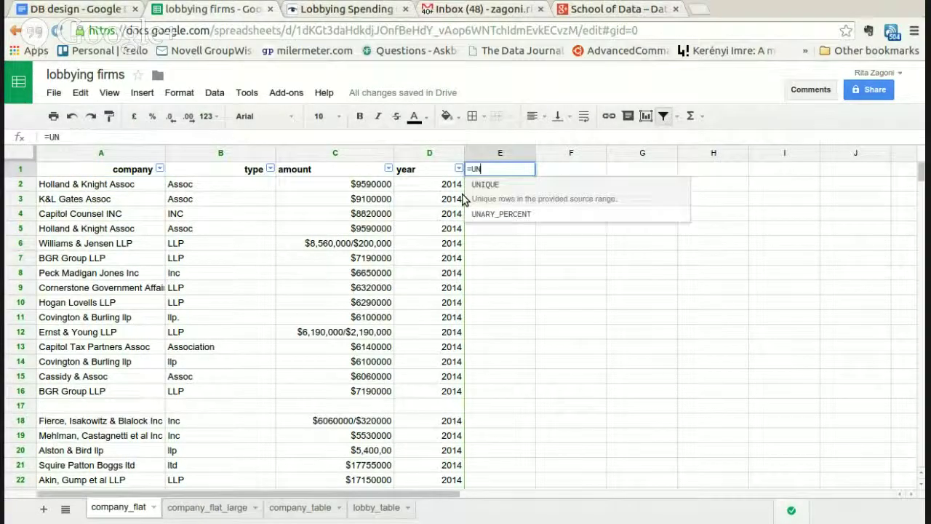
left_click(499, 191)
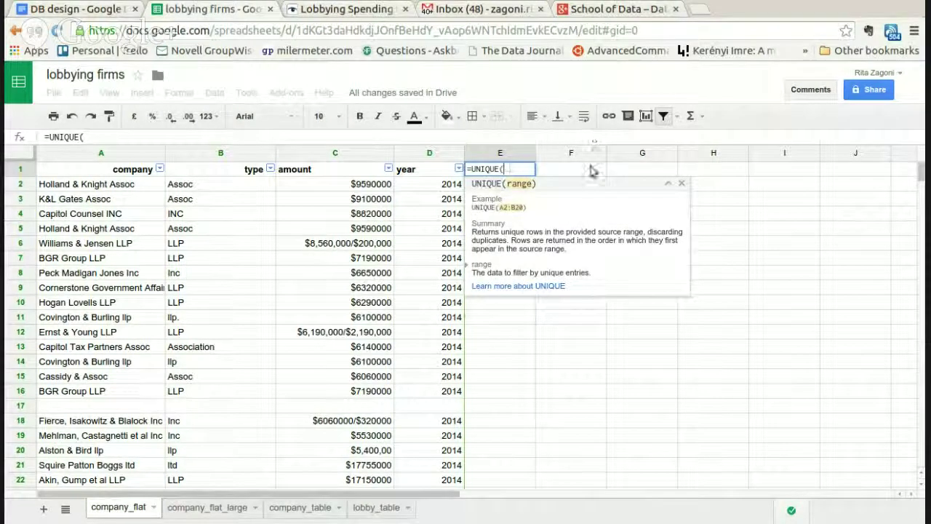
left_click(93, 154)
left_click_drag(94, 154, 423, 157)
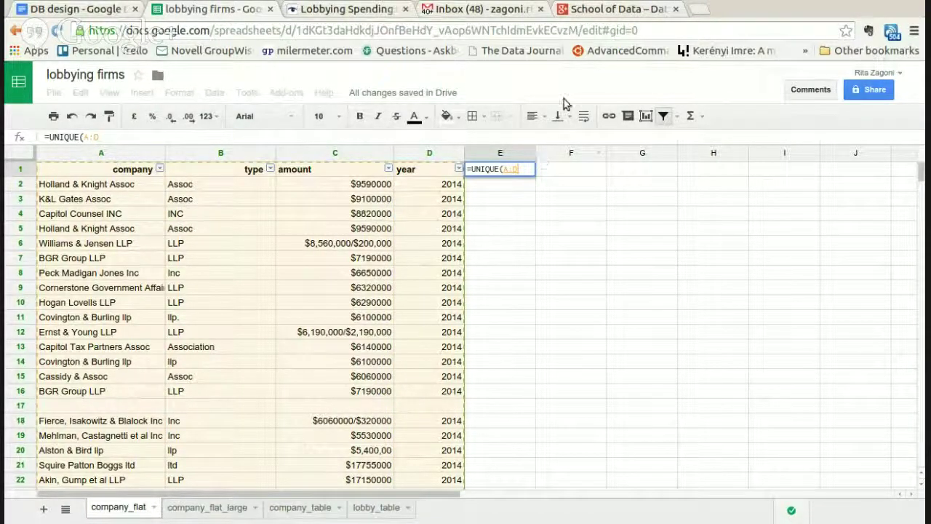
type(")")
key("Return")
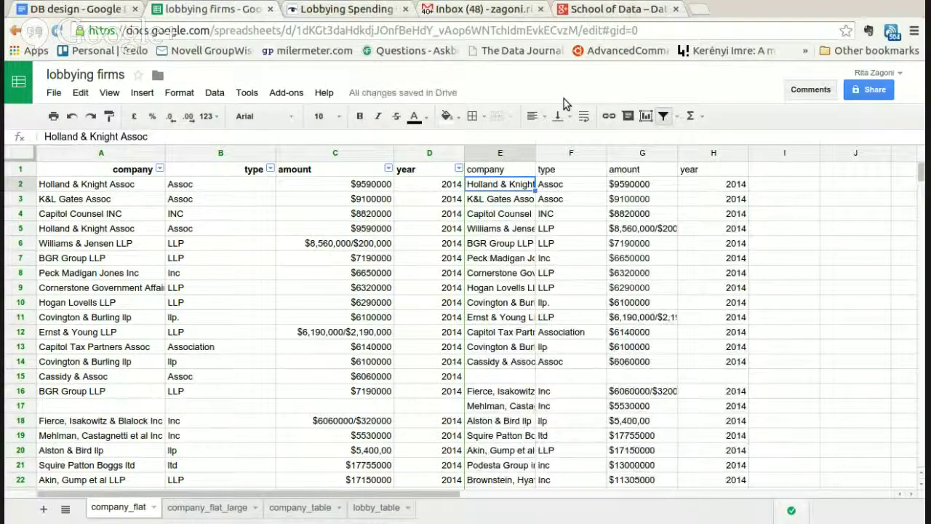
Step: Compare the original list with the deduplicated list down to their last rows, and select the original year column D
scroll(694, 345, "down", 3)
scroll(695, 338, "down", 15)
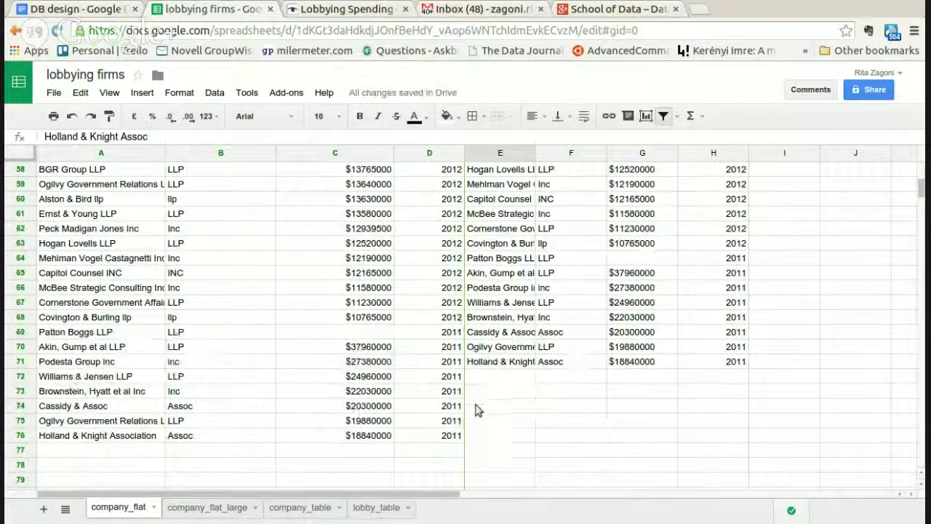
scroll(476, 403, "up", 18)
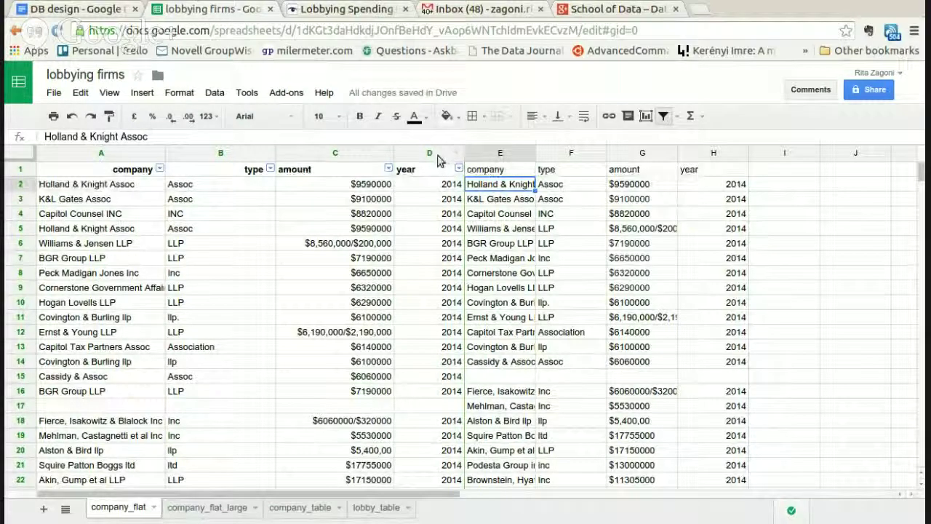
left_click(428, 154)
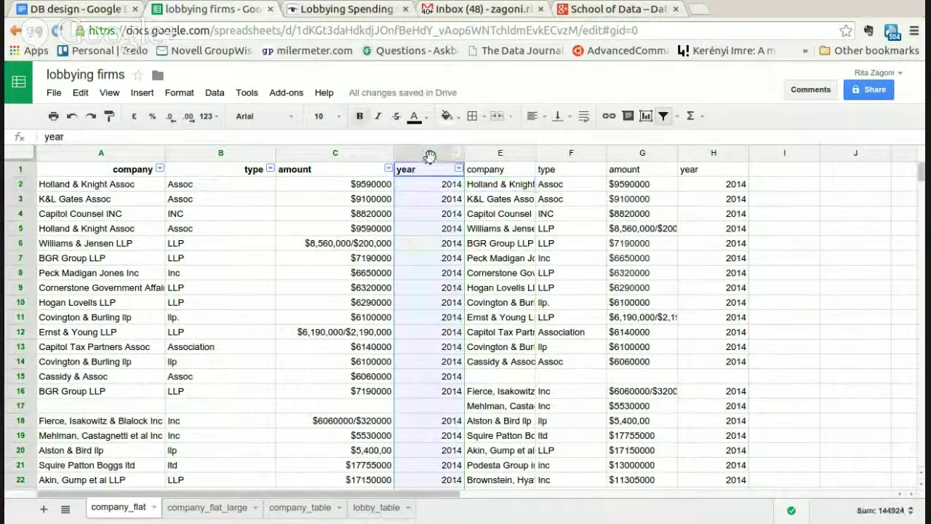
Step: Try deleting the original columns A to D, and undo the deletion
left_click(473, 185)
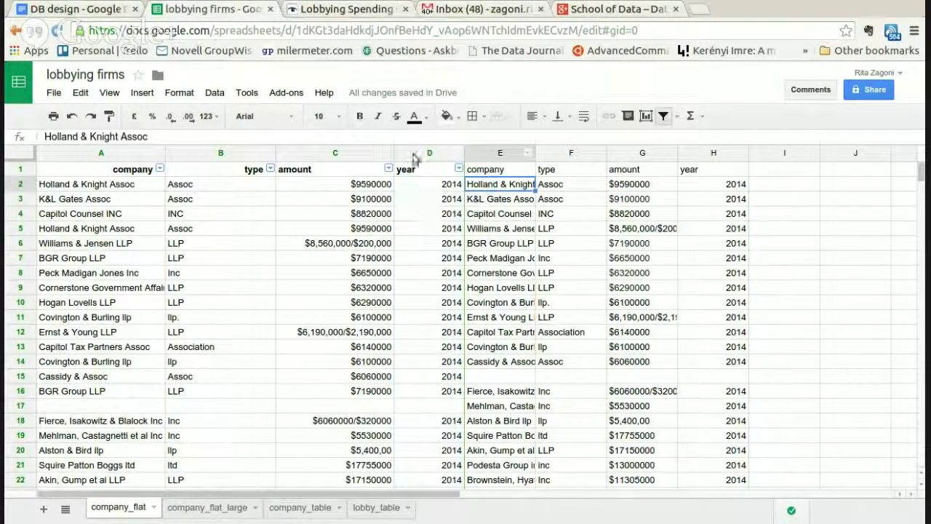
left_click_drag(426, 154, 142, 162)
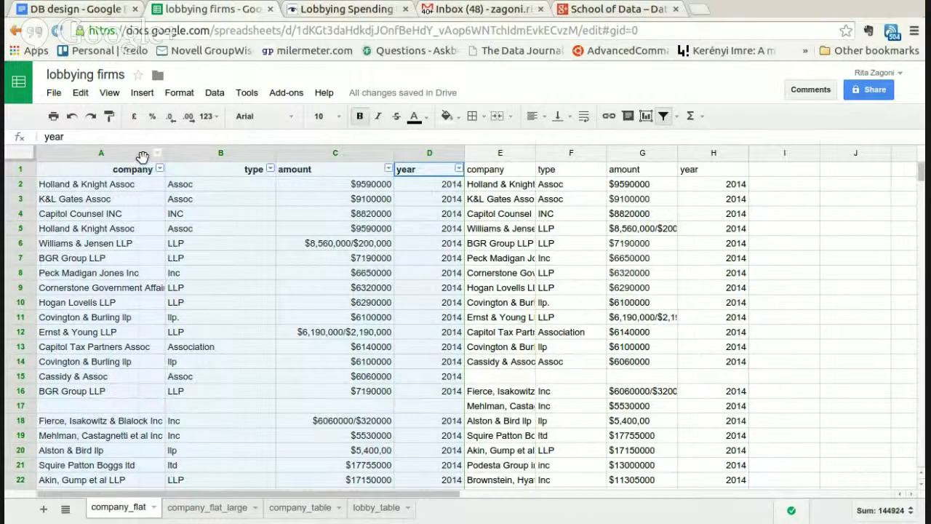
right_click(142, 157)
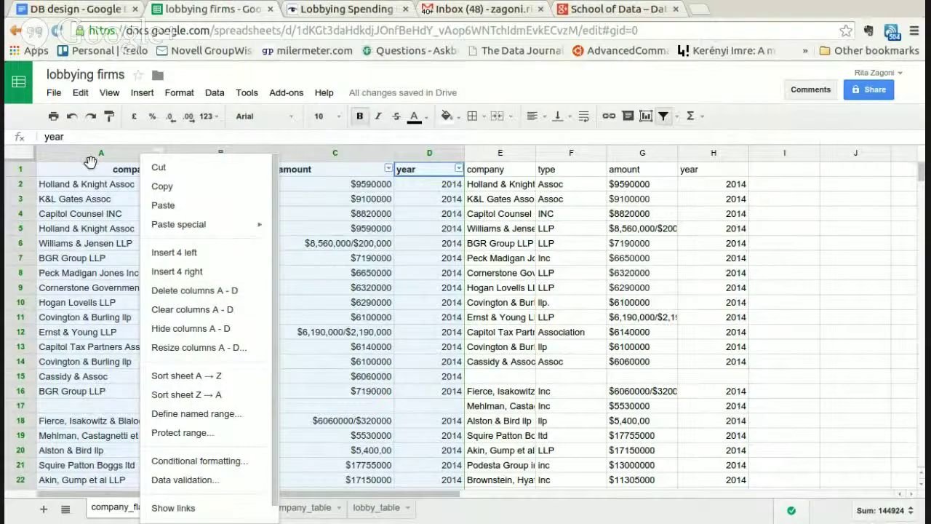
left_click(211, 291)
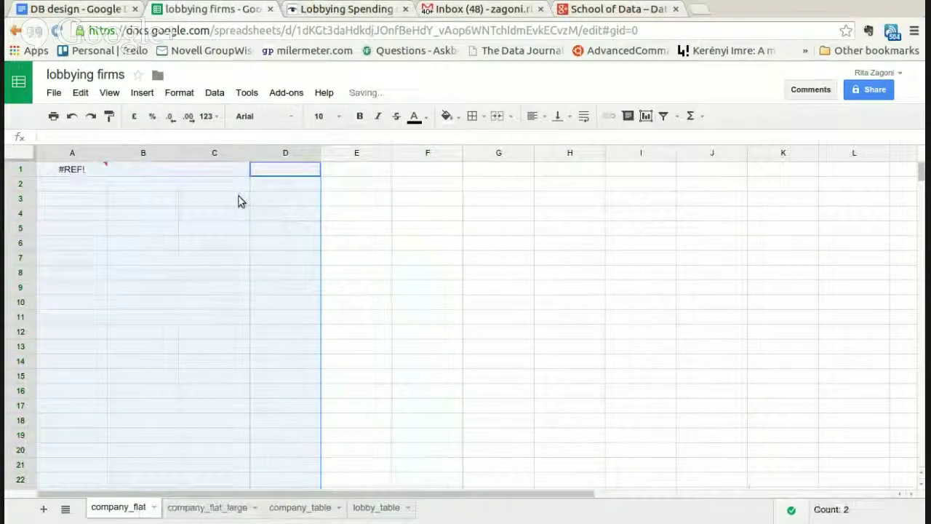
key("ctrl+z")
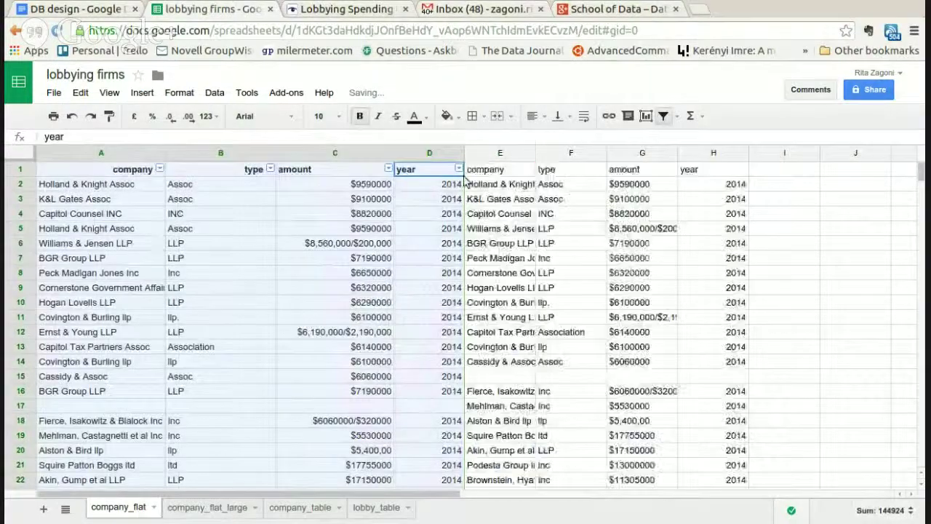
Step: Inspect the deduplicated company cells in column E, ending on the UNIQUE formula in E1
left_click(511, 175)
left_click_drag(503, 153, 695, 167)
left_click(505, 228)
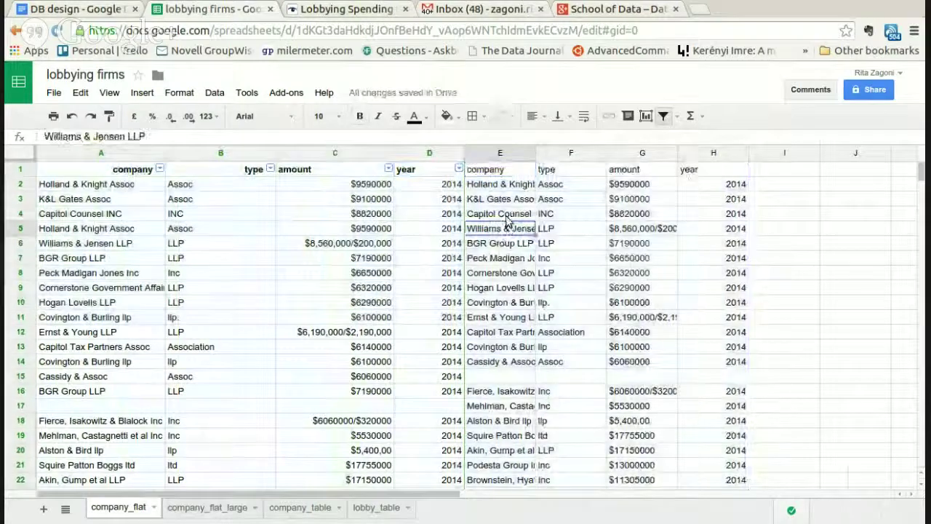
left_click(507, 215)
left_click(503, 186)
left_click(500, 175)
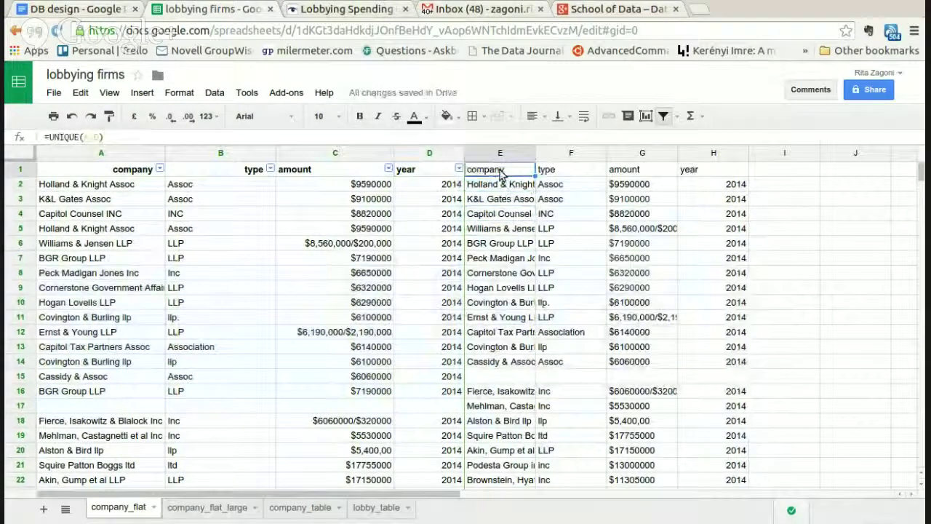
Step: Copy the deduplicated columns E to H and paste them in place as values only, replacing the UNIQUE formula
left_click_drag(504, 152, 701, 152)
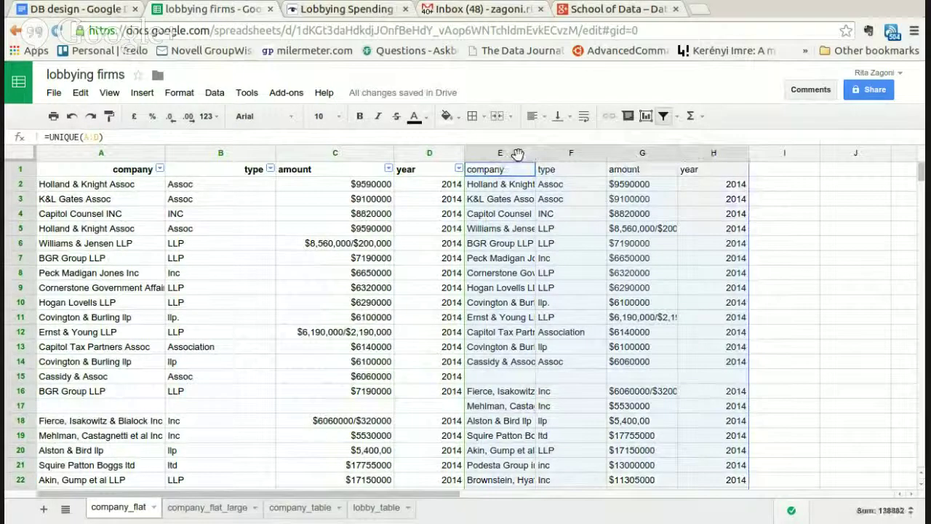
left_click(80, 93)
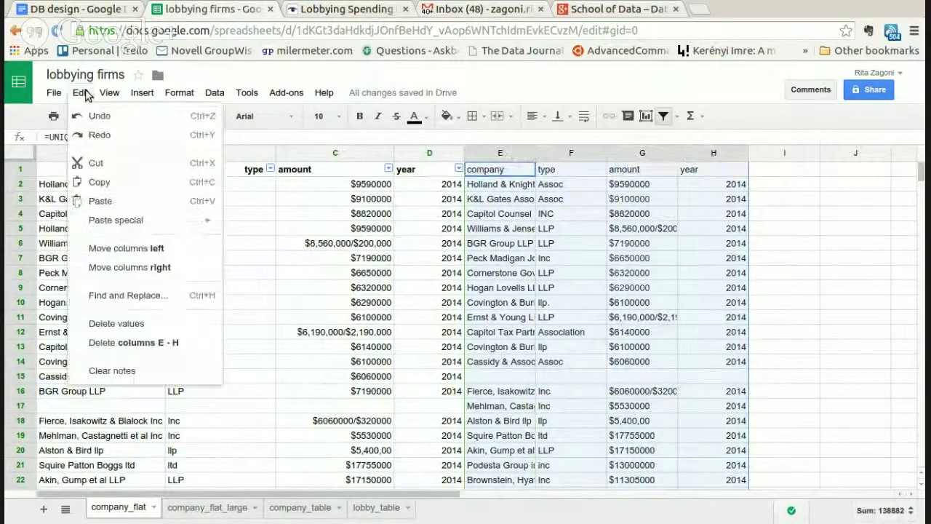
left_click(137, 188)
left_click(80, 92)
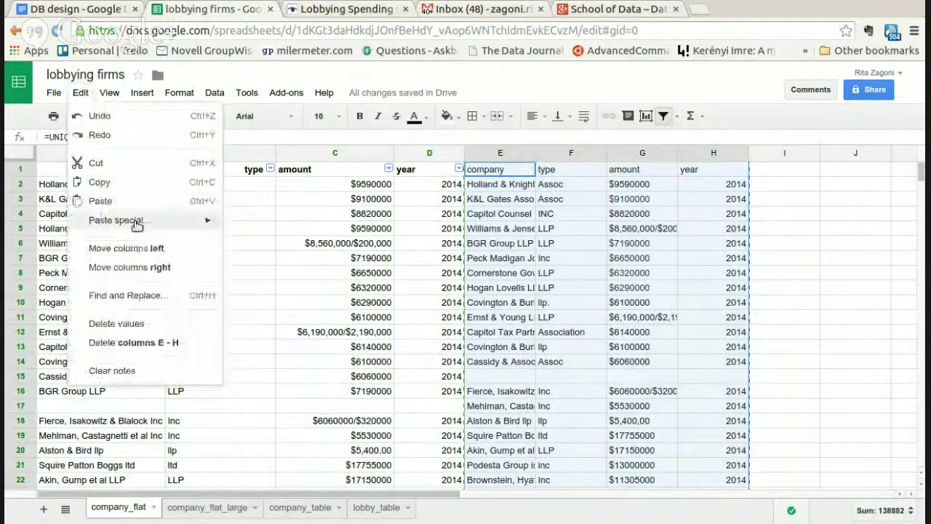
mouse_move(137, 224)
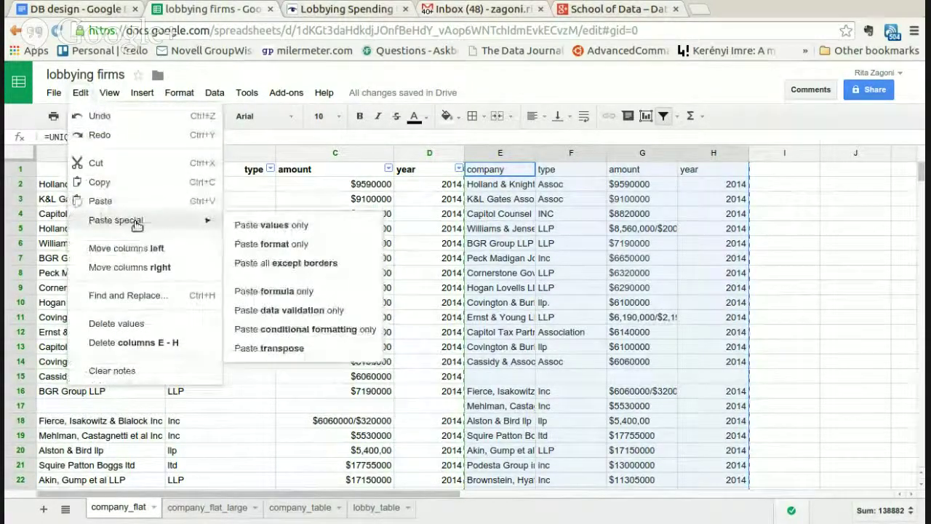
left_click(241, 226)
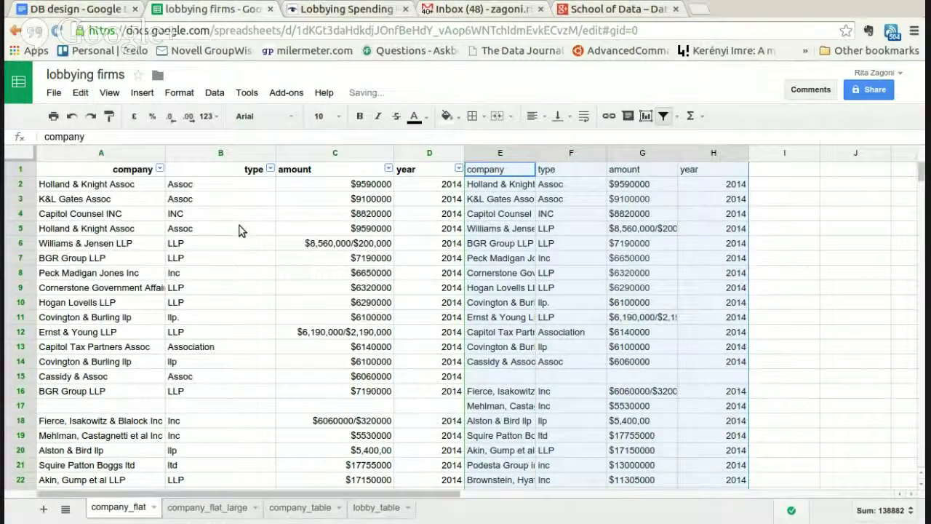
left_click(80, 93)
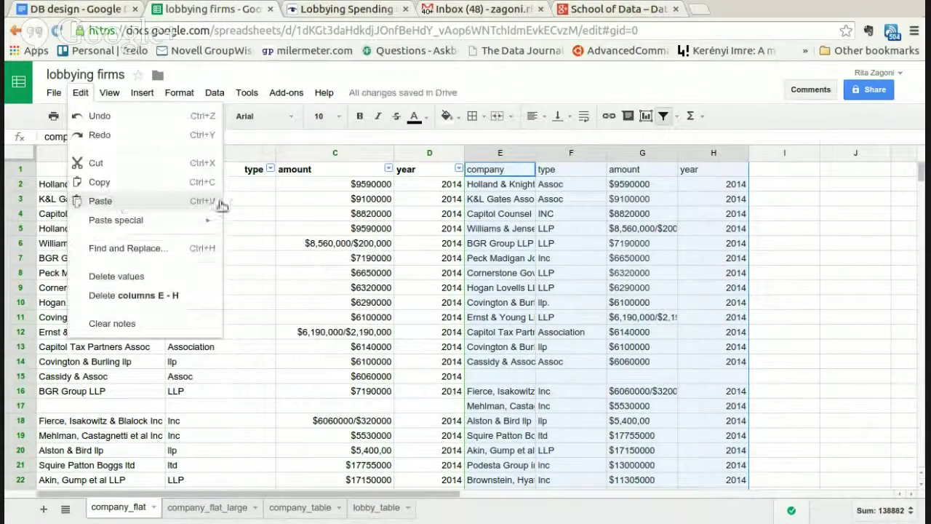
left_click(577, 188)
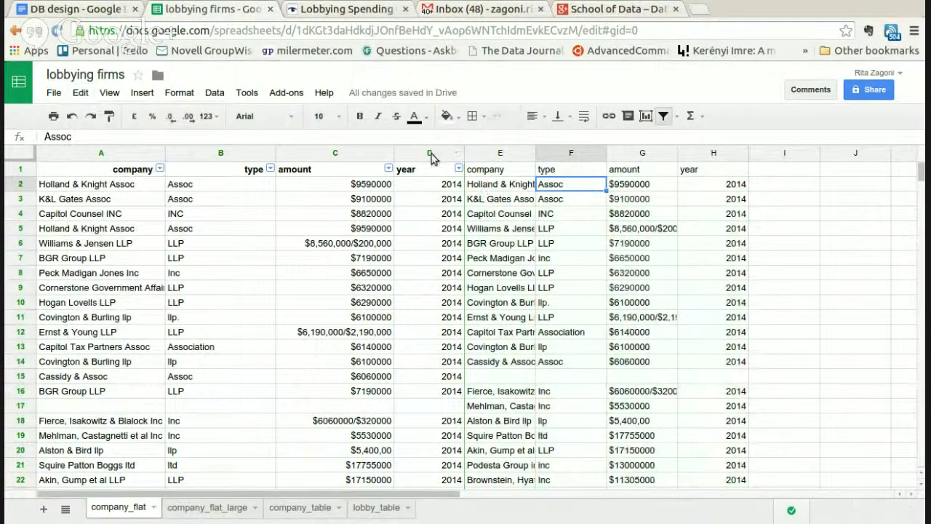
Step: Clear the contents of the original columns A to D and delete those columns
left_click(431, 167)
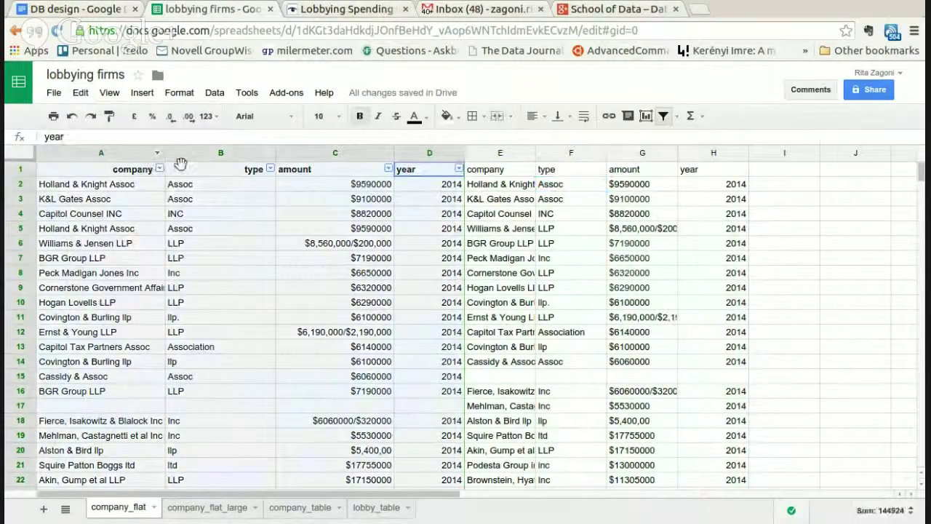
key("Delete")
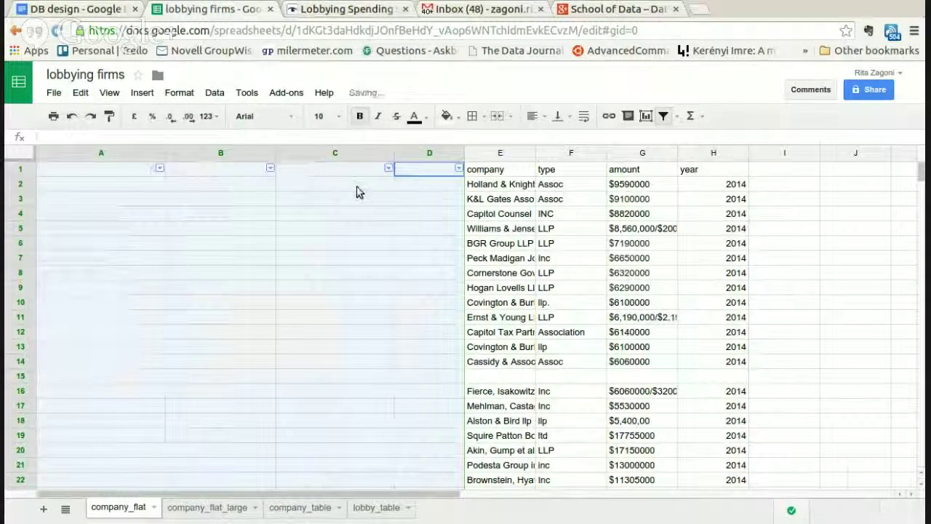
left_click(543, 216)
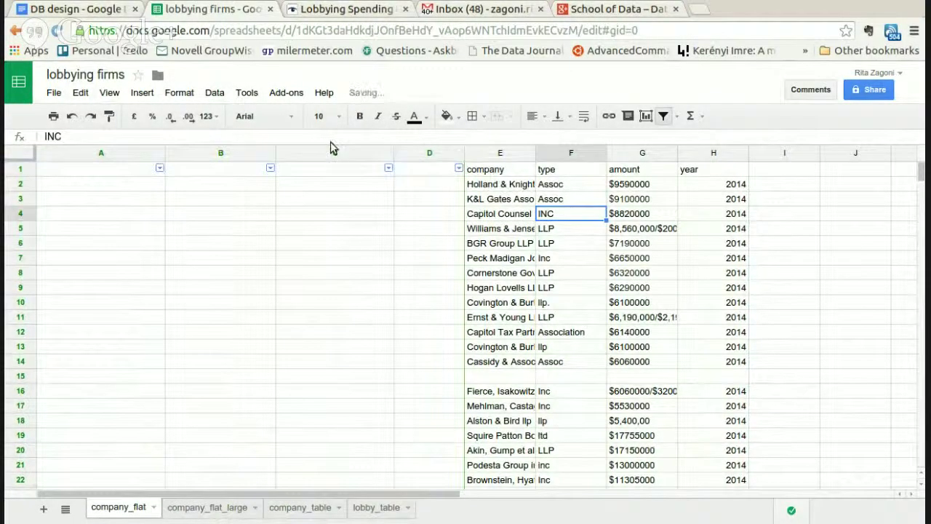
left_click_drag(102, 157, 437, 151)
right_click(427, 151)
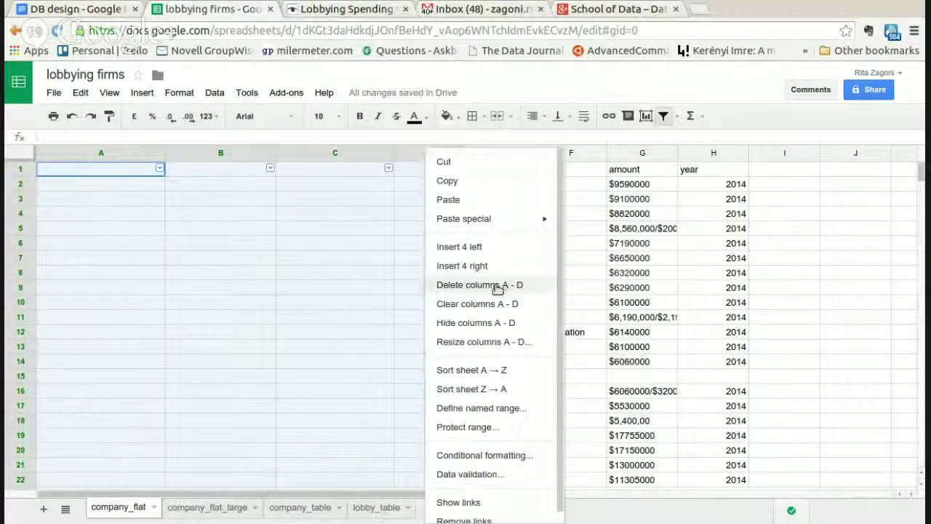
left_click(497, 288)
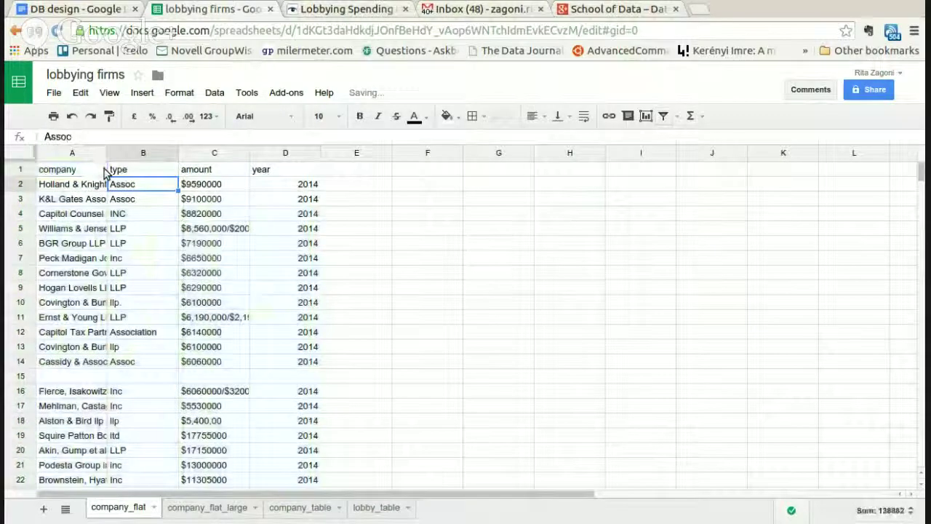
Step: Make the header row A1:D1 bold and widen company column A to fit the firm names
left_click_drag(106, 173, 383, 153)
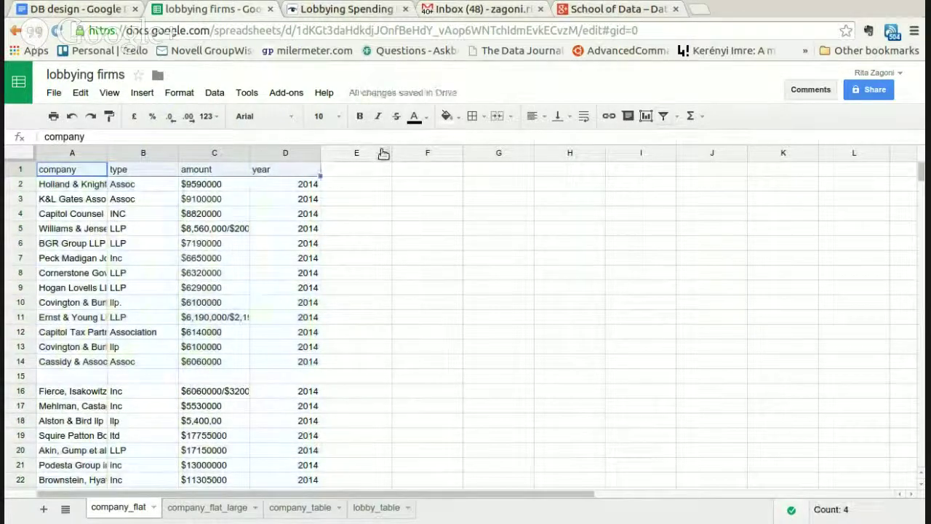
key("ctrl+b")
left_click(263, 210)
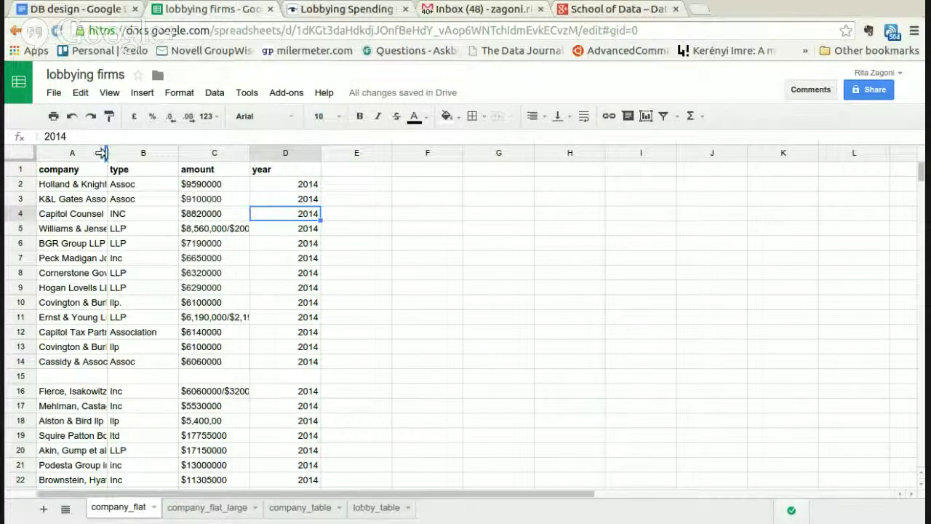
left_click_drag(103, 153, 161, 167)
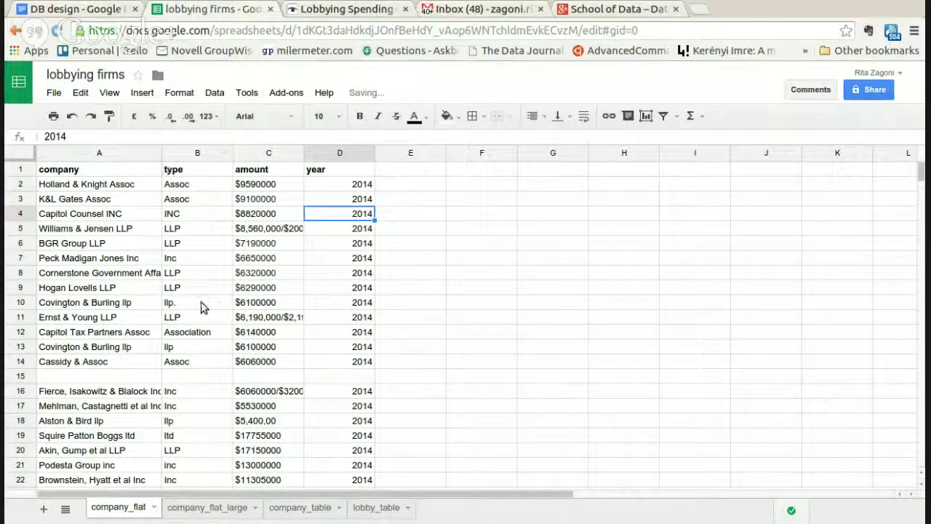
Step: Examine the inconsistent spellings in the type column, comparing cells B8 to B10, B12 and B14
left_click(200, 301)
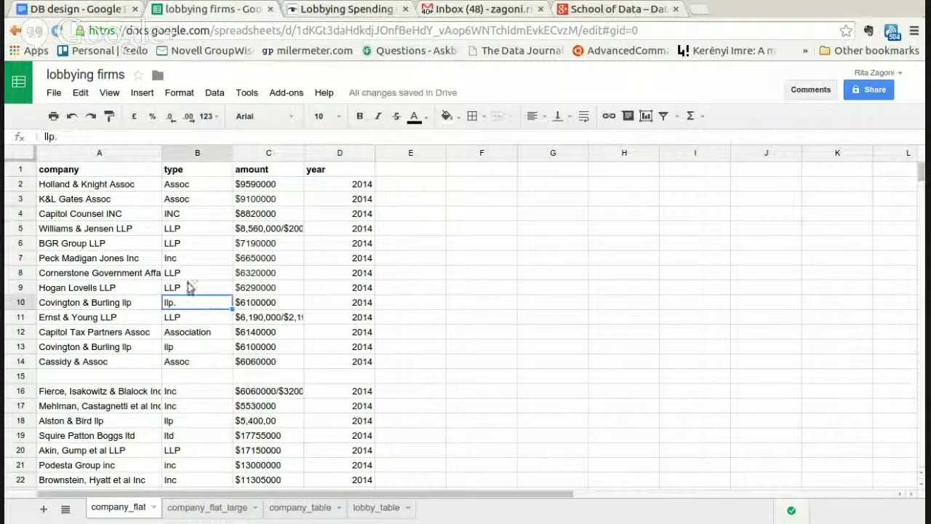
left_click_drag(192, 289, 190, 275)
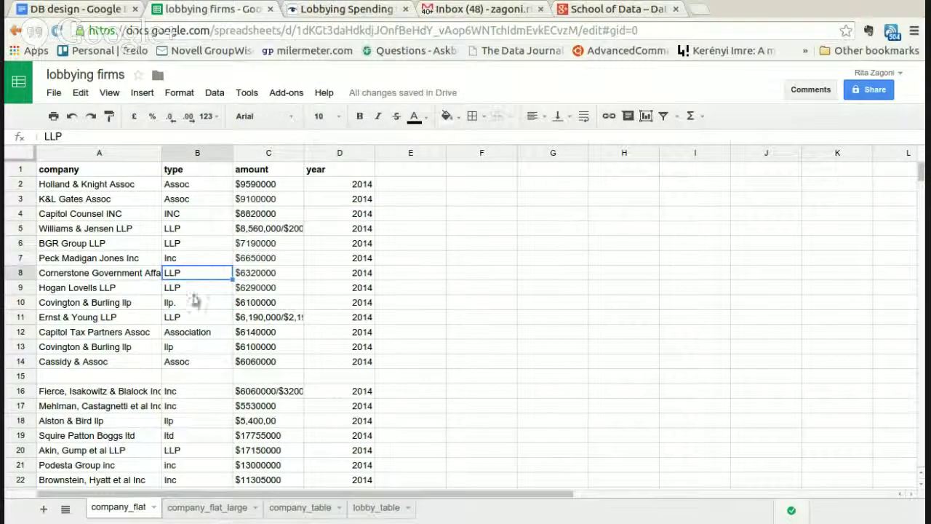
left_click(182, 292)
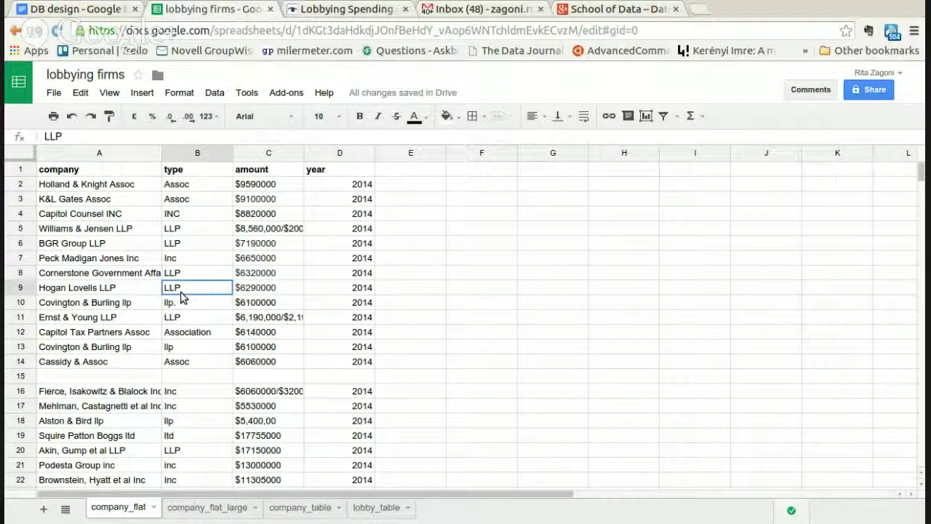
left_click(183, 303)
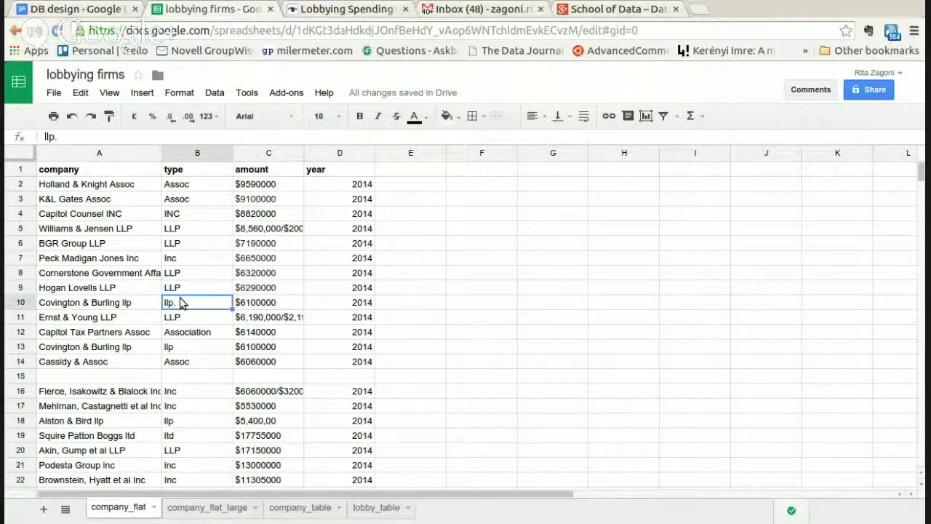
left_click(189, 333)
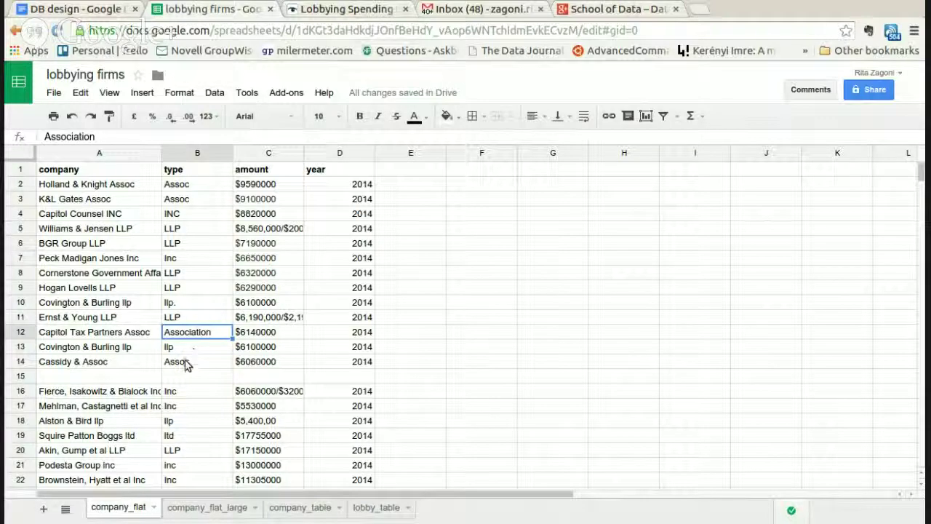
left_click(182, 363)
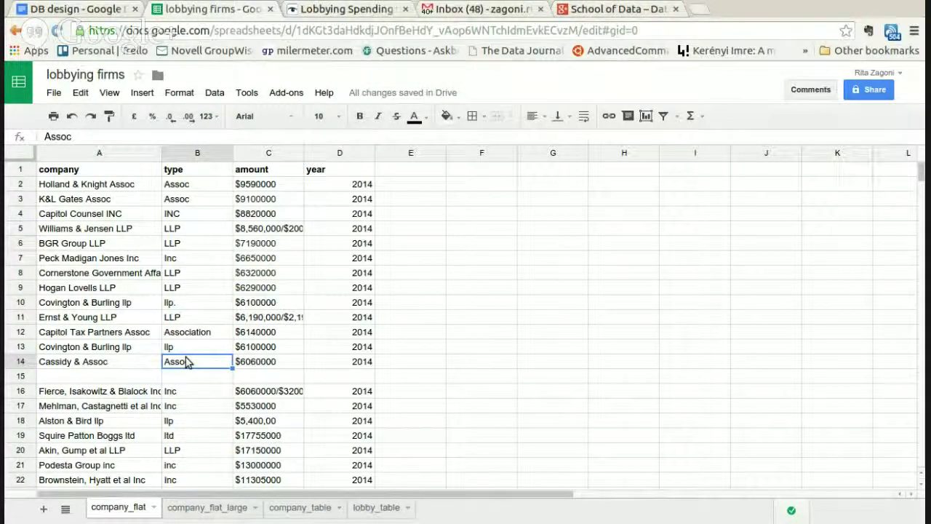
left_click(227, 169)
left_click(231, 232)
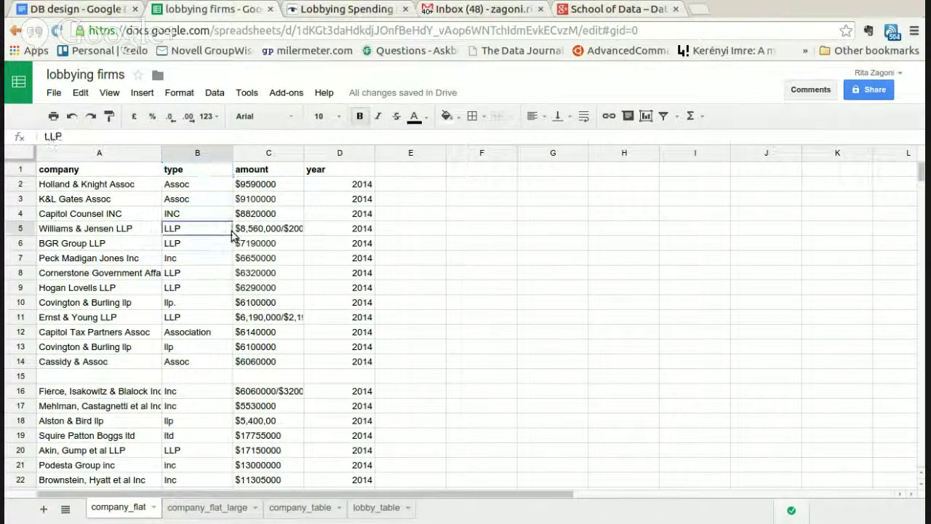
left_click(180, 364)
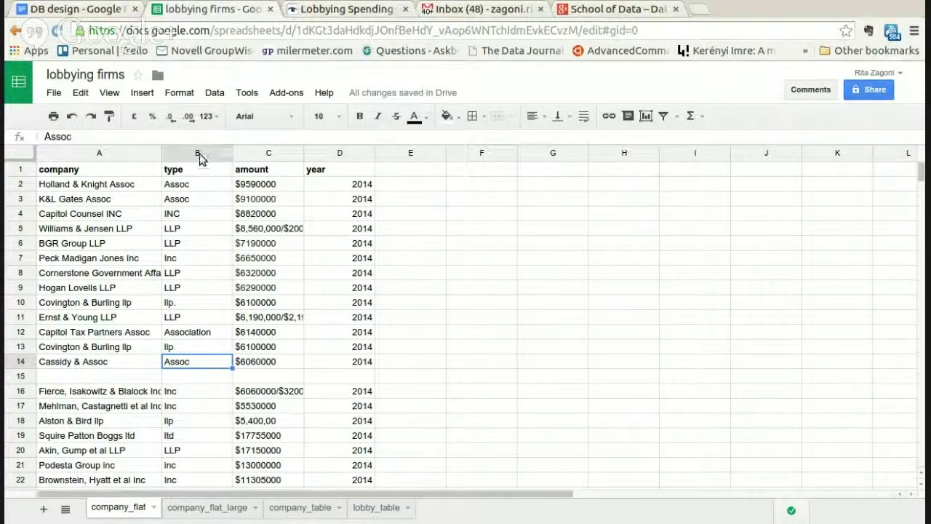
Step: Add a filter to type column B and open its list of distinct values
left_click(134, 153)
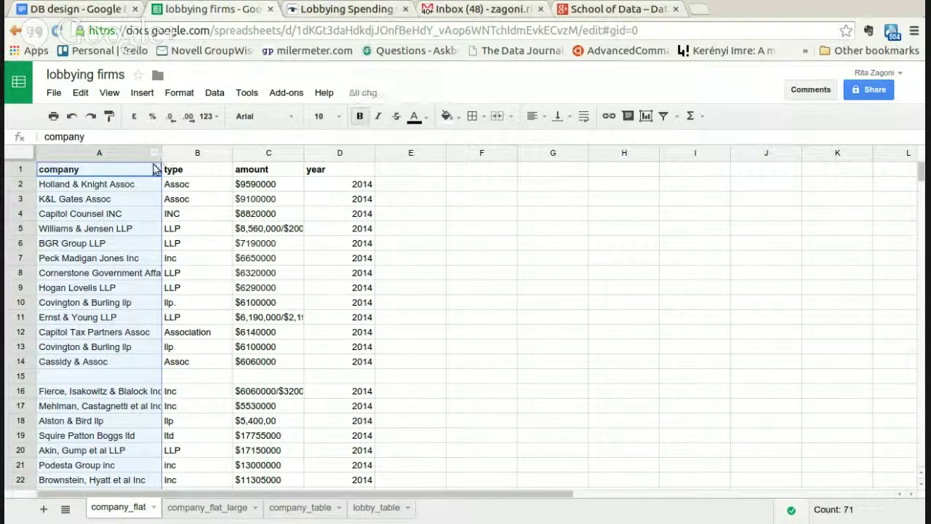
mouse_move(130, 152)
left_mouse_down()
mouse_move(291, 153)
mouse_move(140, 155)
left_mouse_up()
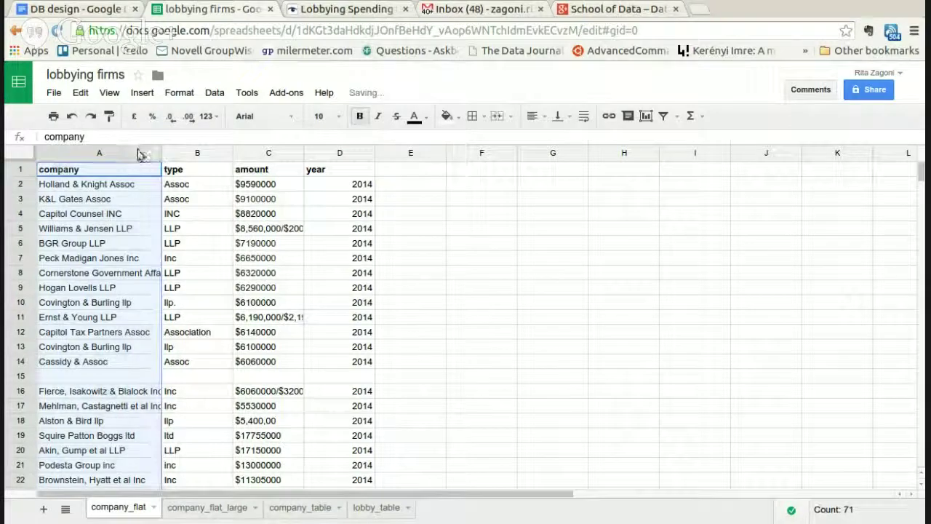
left_click(206, 153)
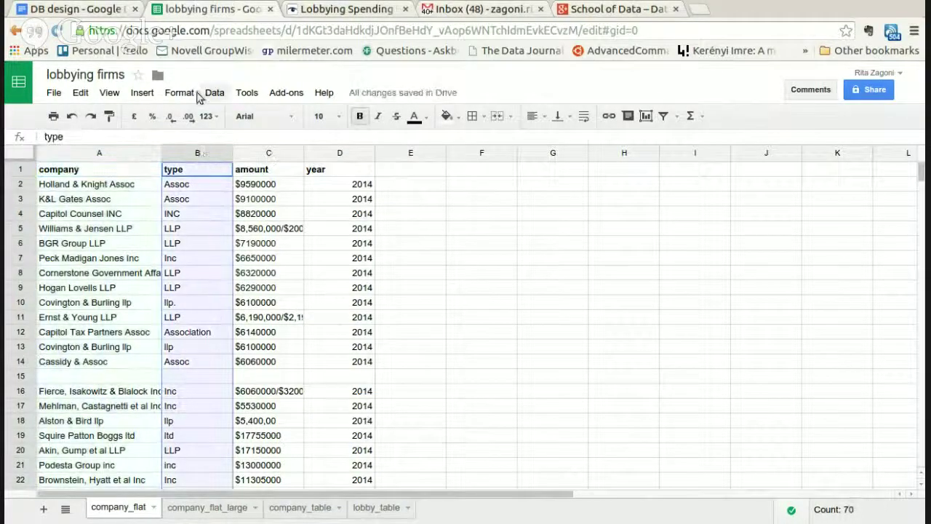
left_click(212, 93)
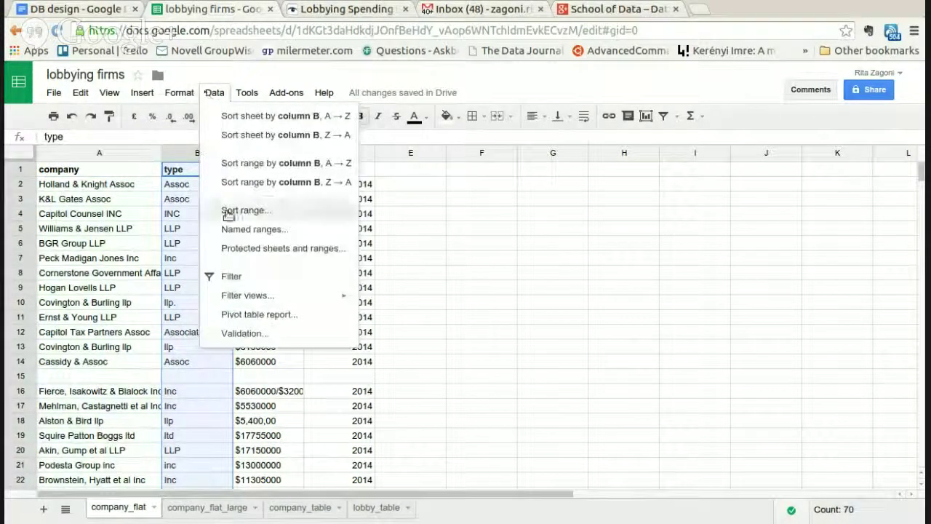
left_click(249, 276)
left_click(228, 170)
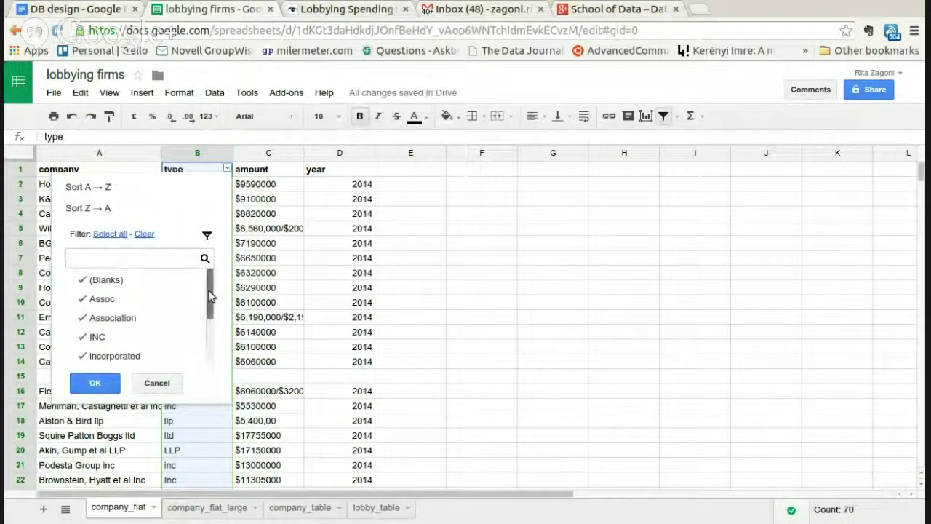
Step: Review the distinct values in the type filter list, close it unchanged, and compare the type entries in B10, B3 and B12
left_click_drag(211, 294, 193, 347)
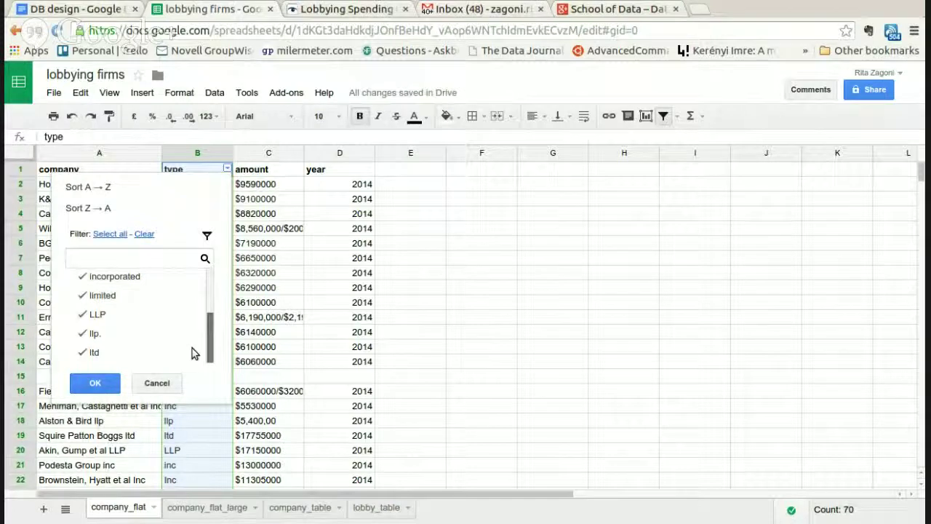
left_click_drag(202, 351, 204, 309)
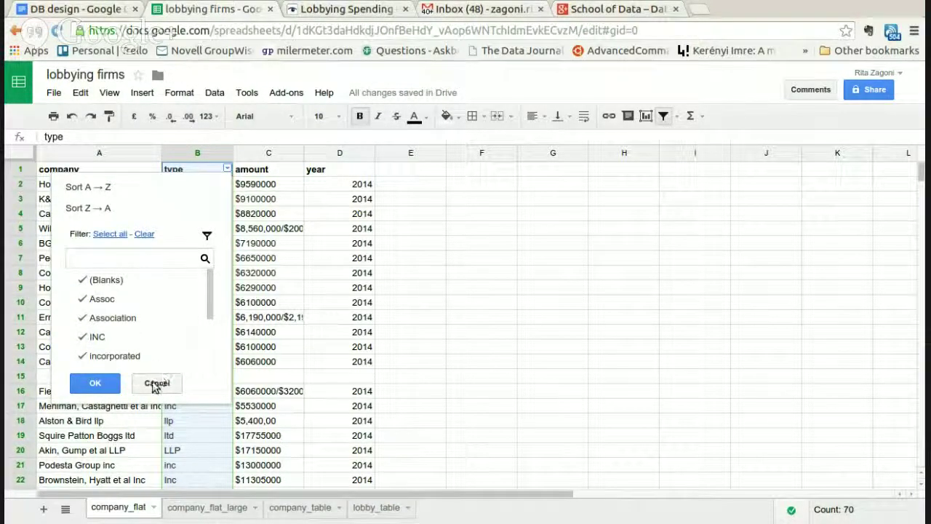
left_click(156, 383)
double_click(195, 298)
type(".")
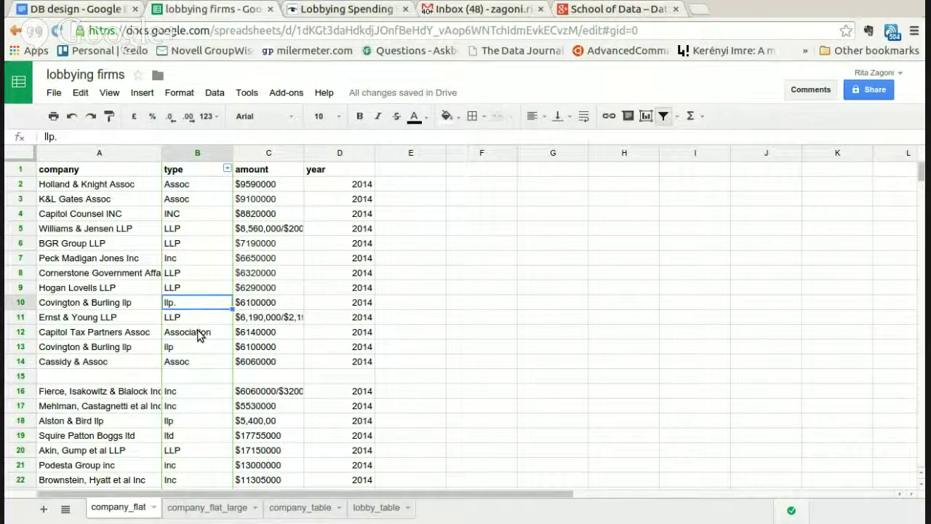
left_click(195, 201)
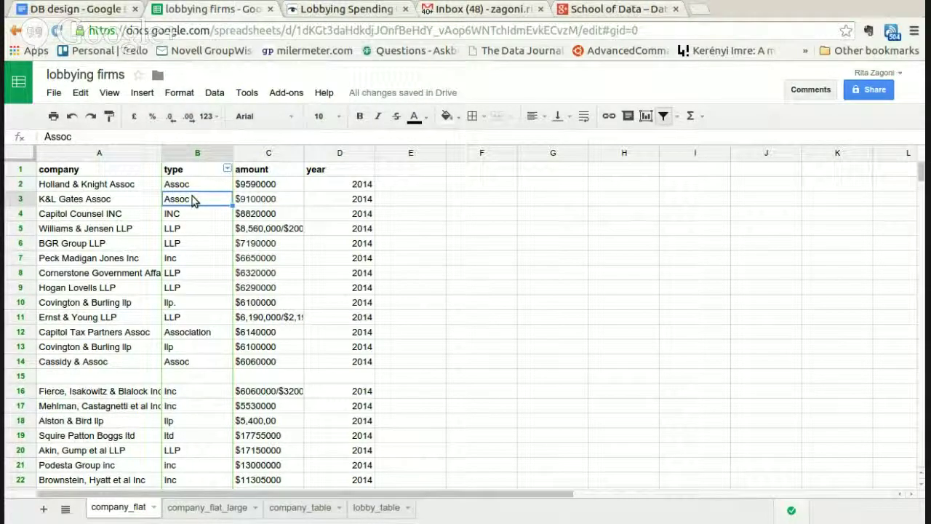
left_click(182, 334)
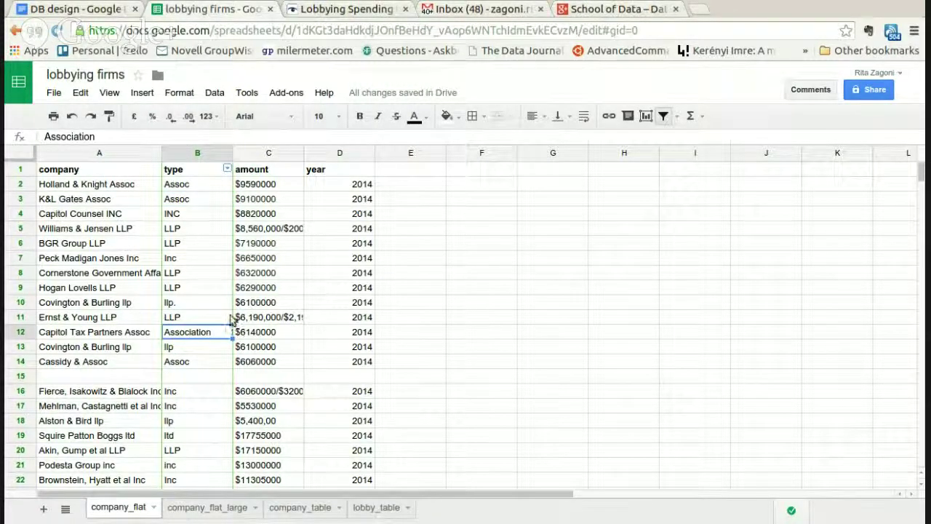
Step: Replace all instances of Association with Assoc using Find and Replace, limited to this sheet with case matching on
left_click(187, 184)
left_click(80, 93)
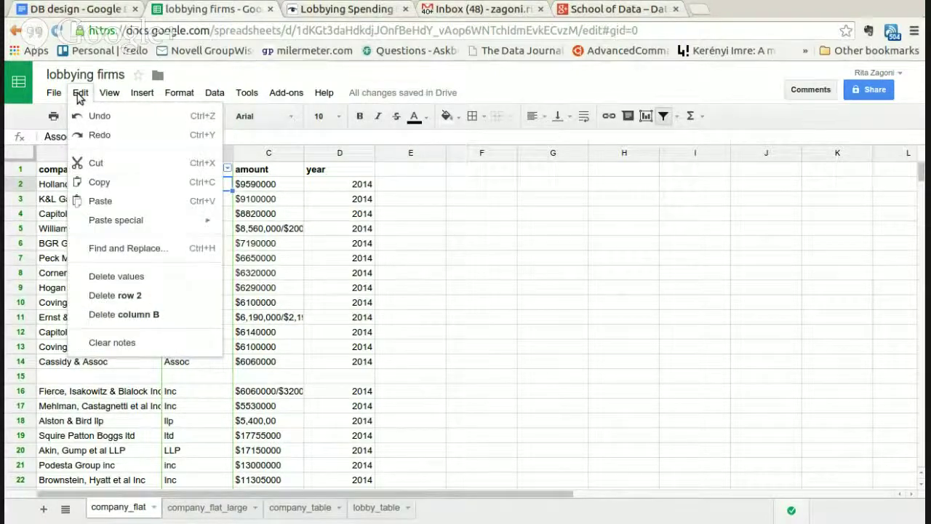
left_click(144, 250)
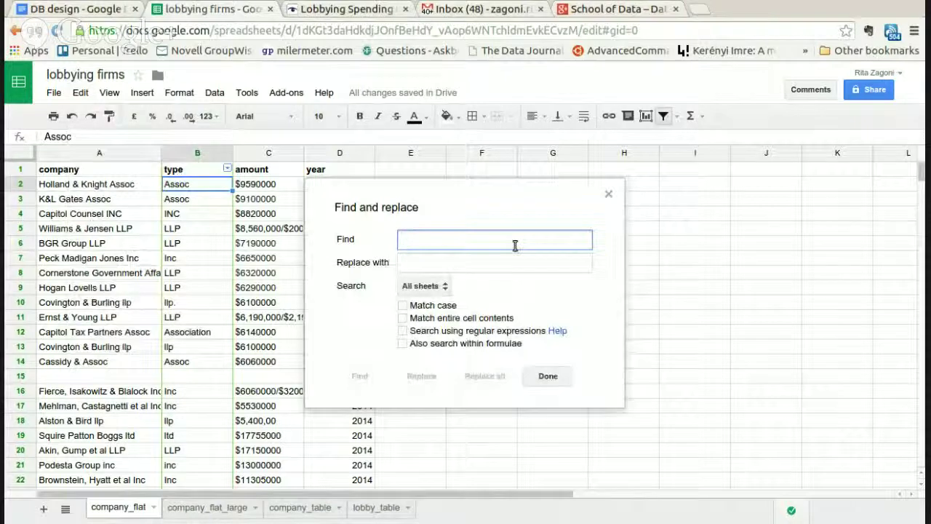
type("Association")
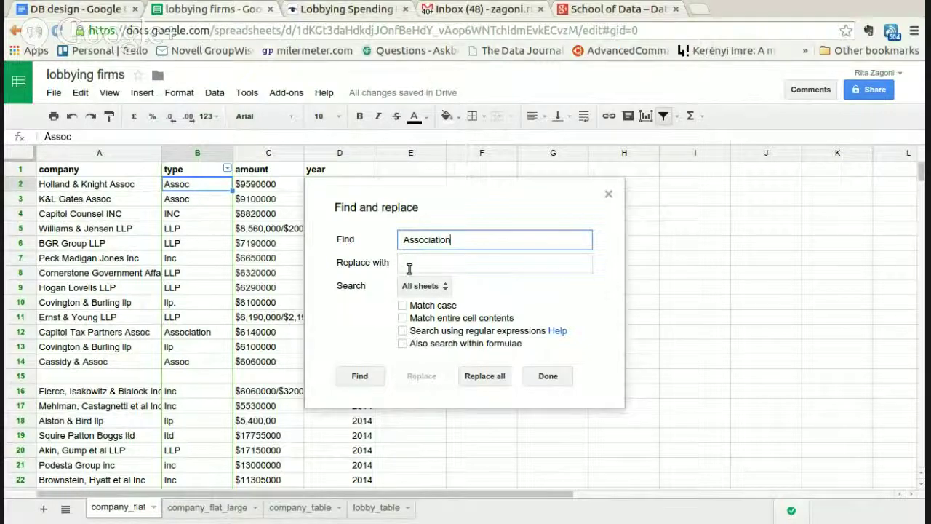
left_click(410, 268)
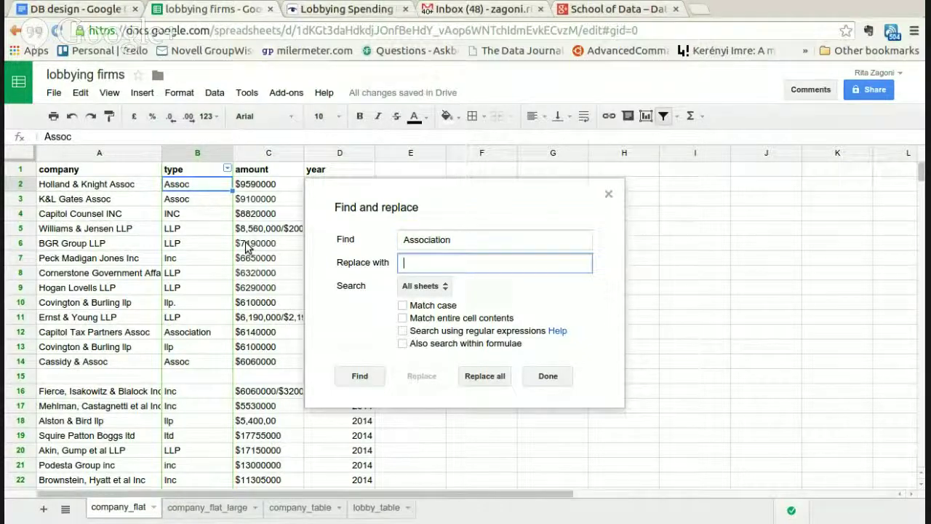
type("Assoc")
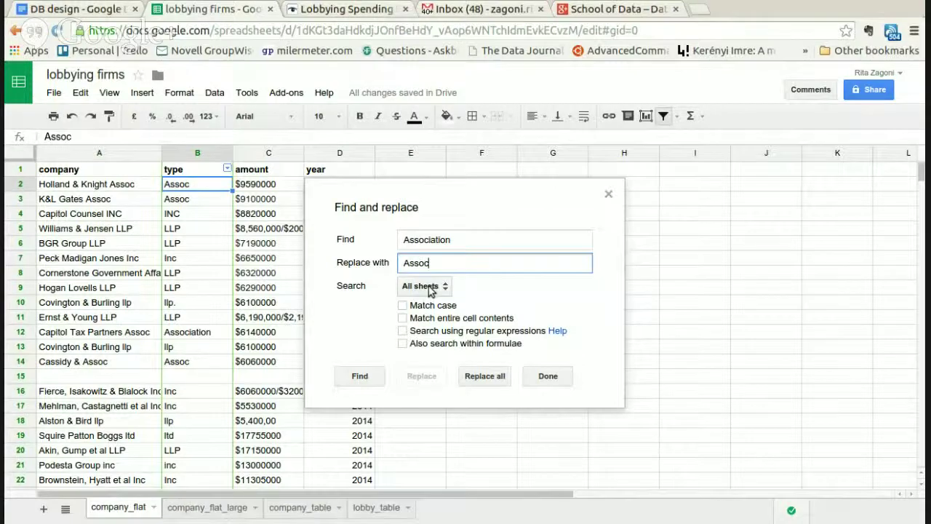
left_click(439, 288)
left_click(444, 305)
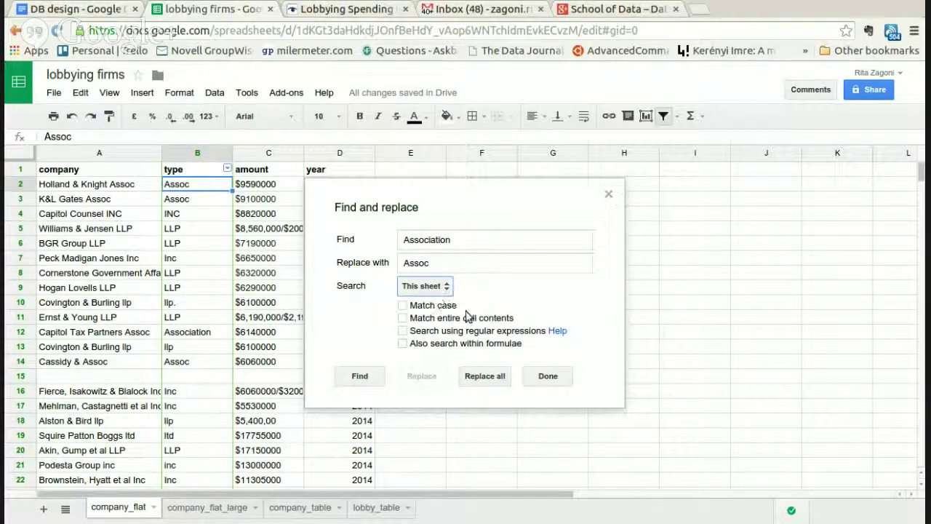
left_click(404, 306)
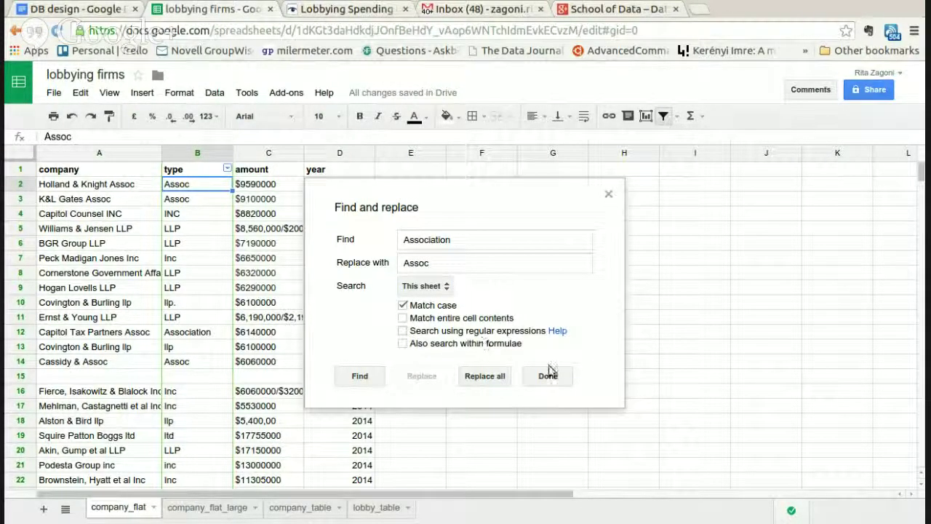
left_click(501, 378)
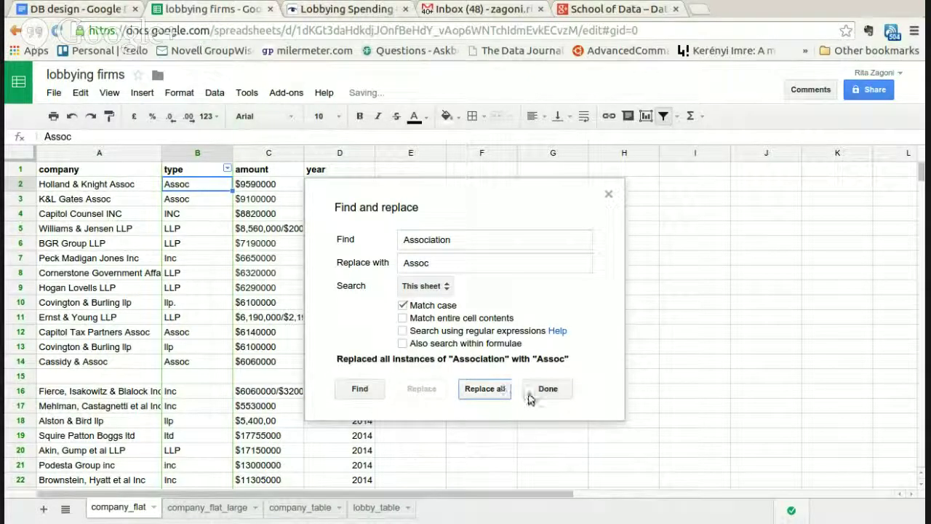
left_click(544, 389)
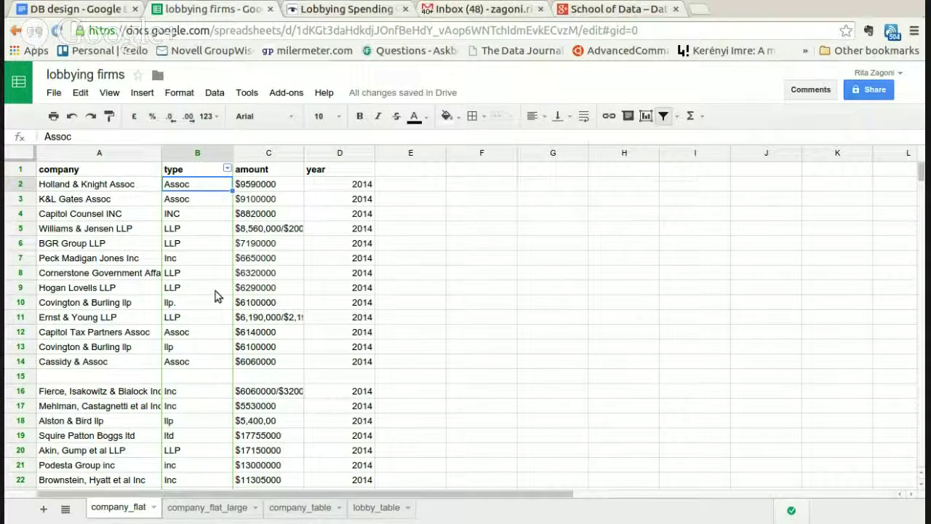
Step: Check the type entries in B12, B14, B10, B5 and B13, and review the type filter's distinct values again without filtering
left_click(186, 333)
left_click(182, 360)
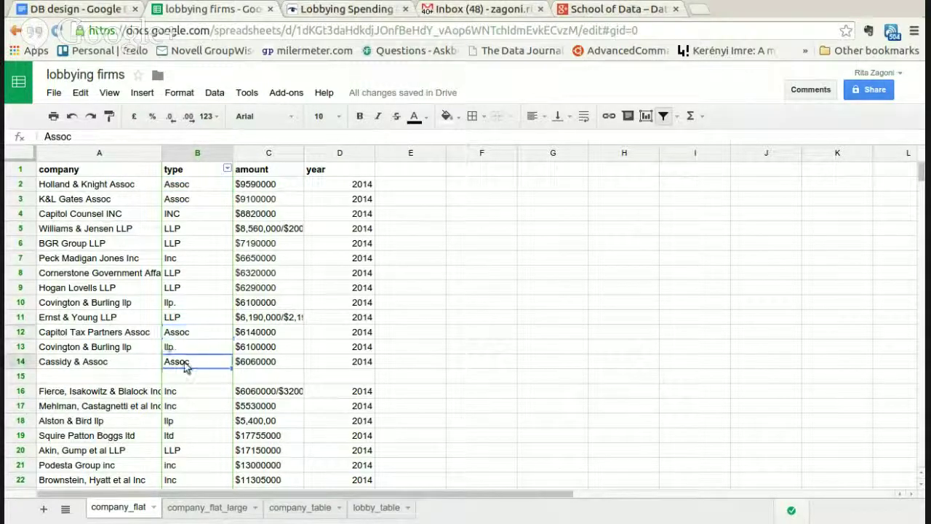
left_click(203, 333)
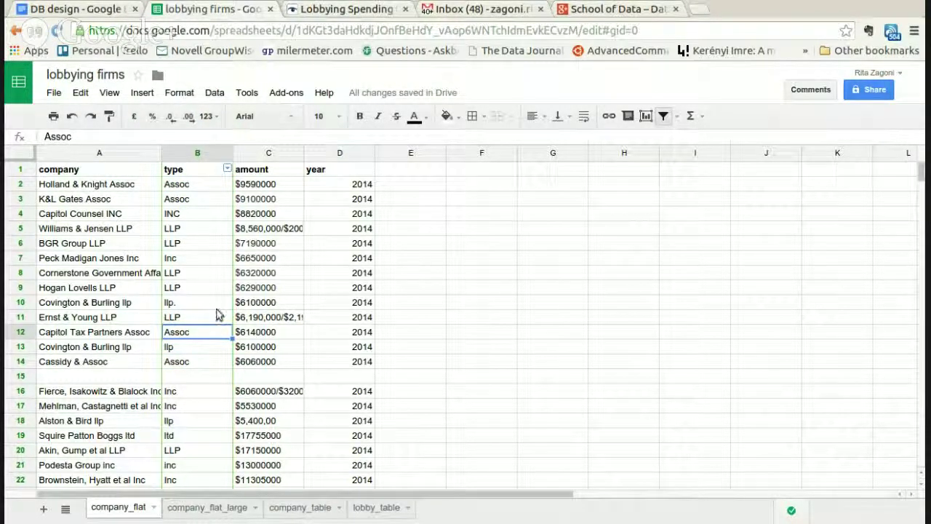
left_click(181, 301)
left_click(183, 227)
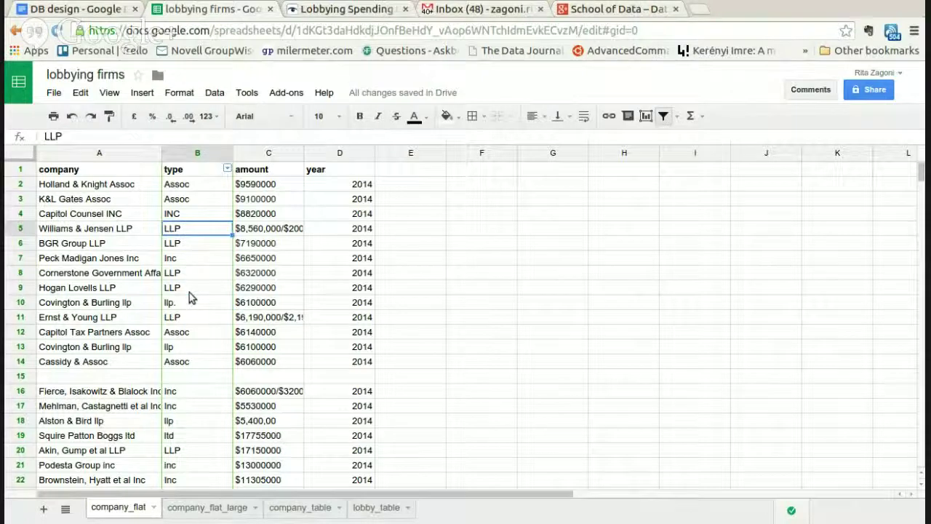
left_click(175, 347)
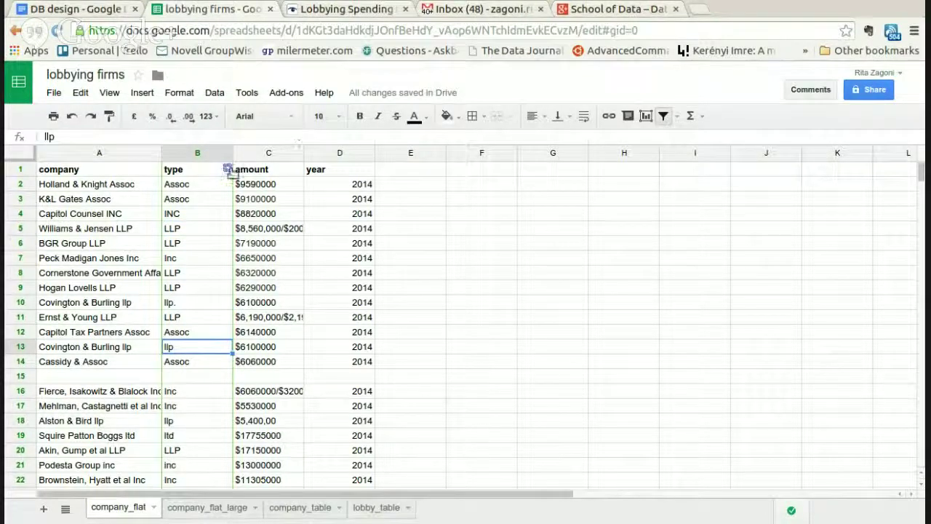
left_click(227, 168)
left_click_drag(208, 291, 205, 328)
left_click(157, 383)
Step: Widen type column B and amount column C so the long amount entries fit
left_click_drag(227, 153, 261, 153)
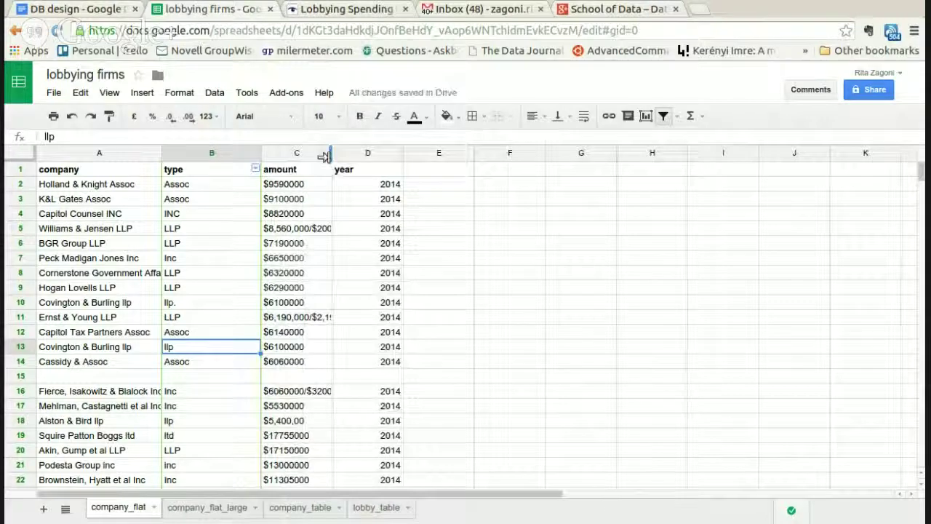
left_click_drag(331, 155, 365, 155)
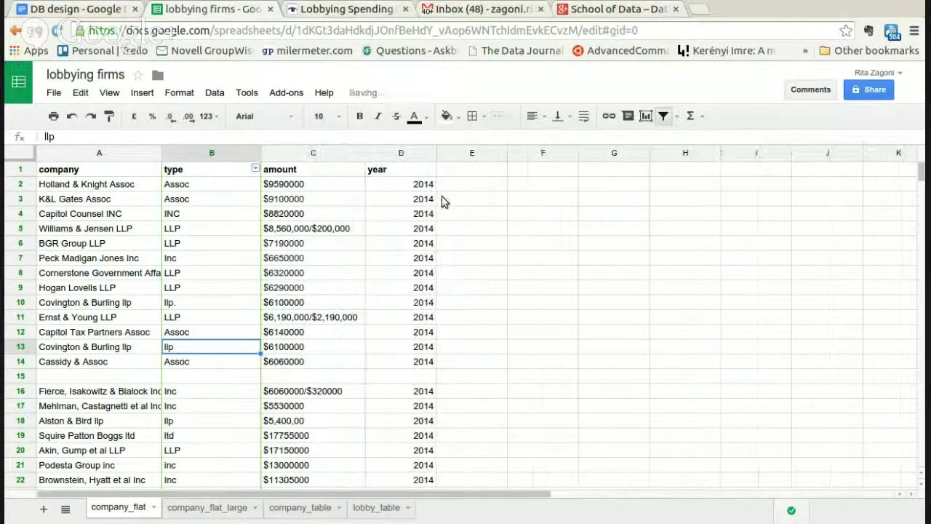
Step: Examine how the amounts in cells C2 to C7 are written, paying attention to their dollar signs
left_click(328, 191)
left_click(315, 204)
left_click(312, 213)
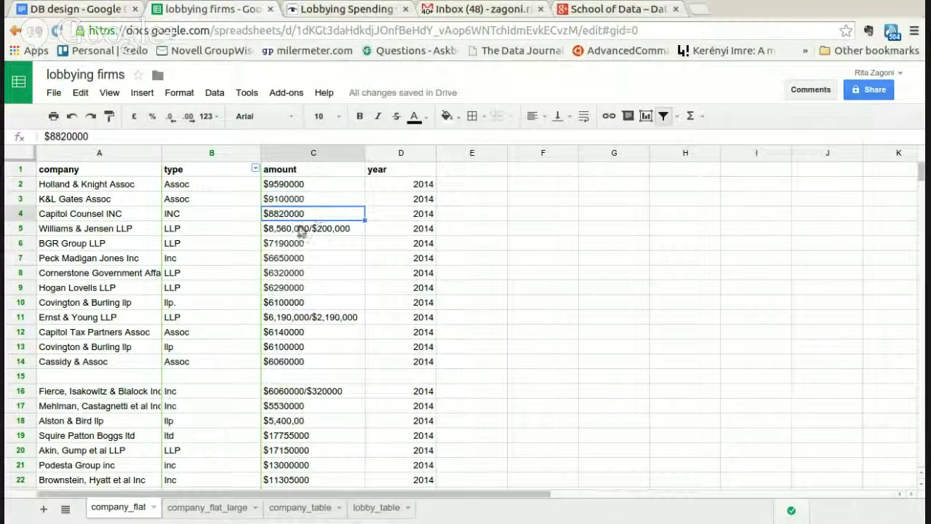
left_click(268, 184)
left_click(266, 198)
left_click(265, 214)
left_click(265, 230)
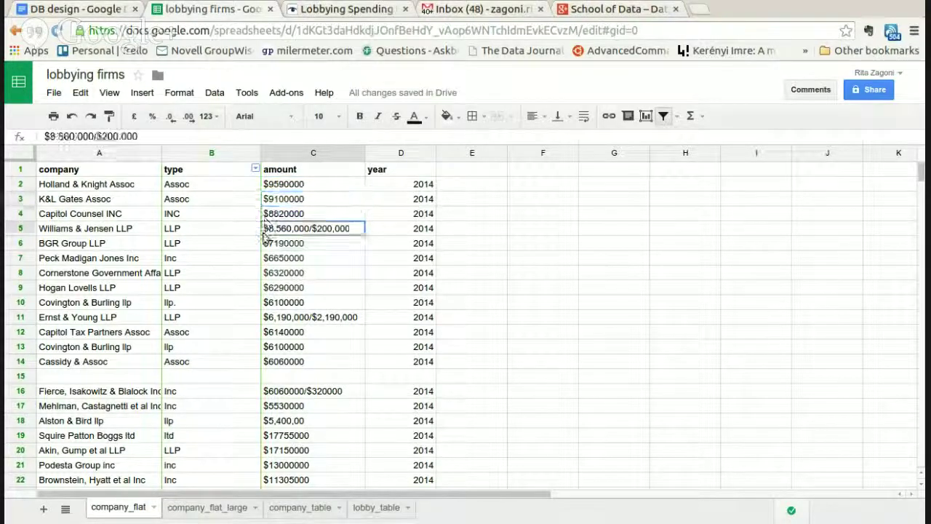
left_click(267, 244)
left_click(268, 259)
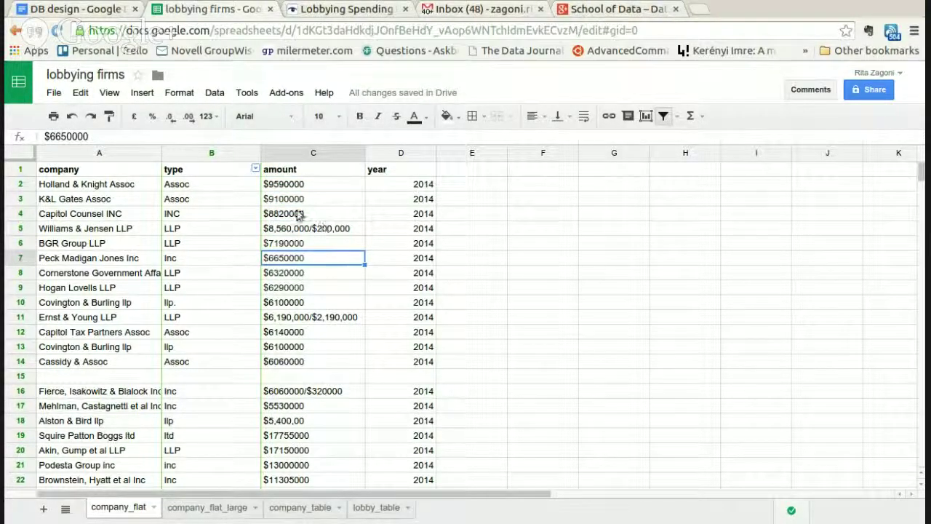
left_click(304, 186)
Step: Try to total the amounts in F3 with =SUM(C2:C4), and clear the formula
left_click(525, 198)
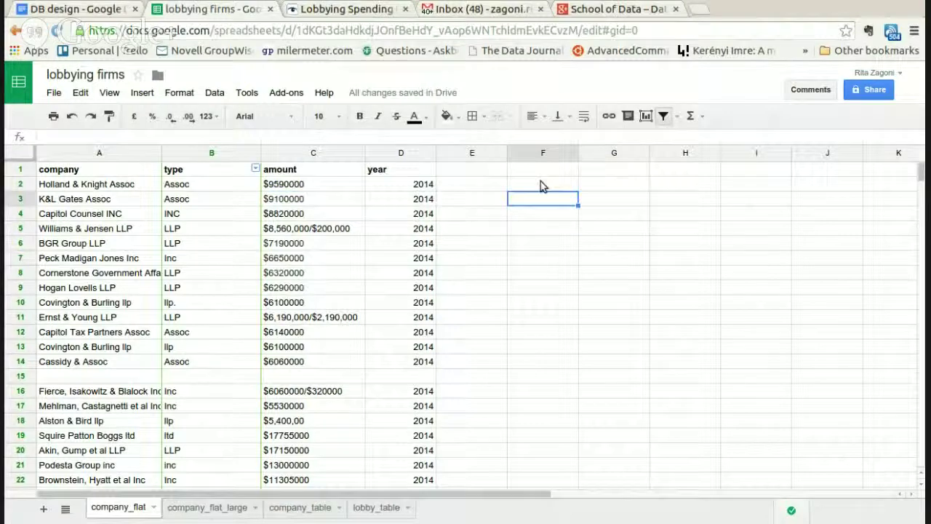
type("=SUM(")
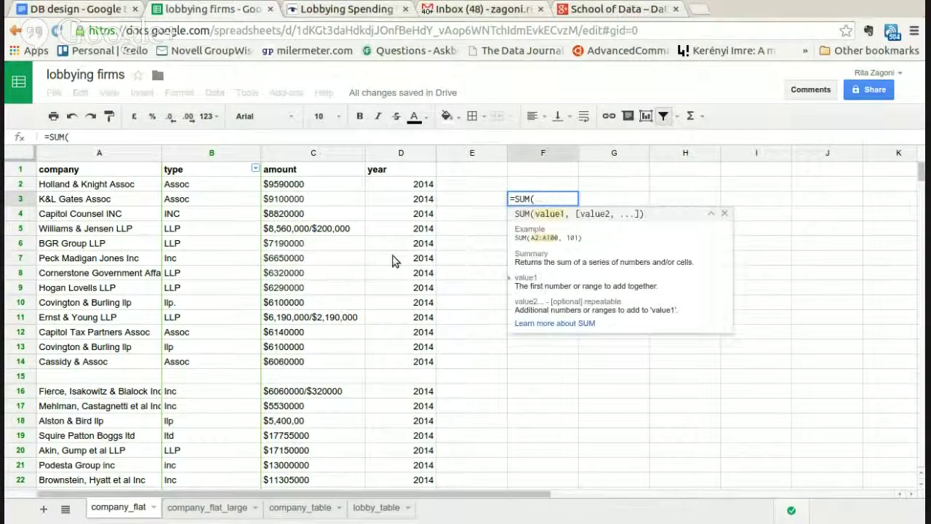
left_click_drag(324, 186, 318, 216)
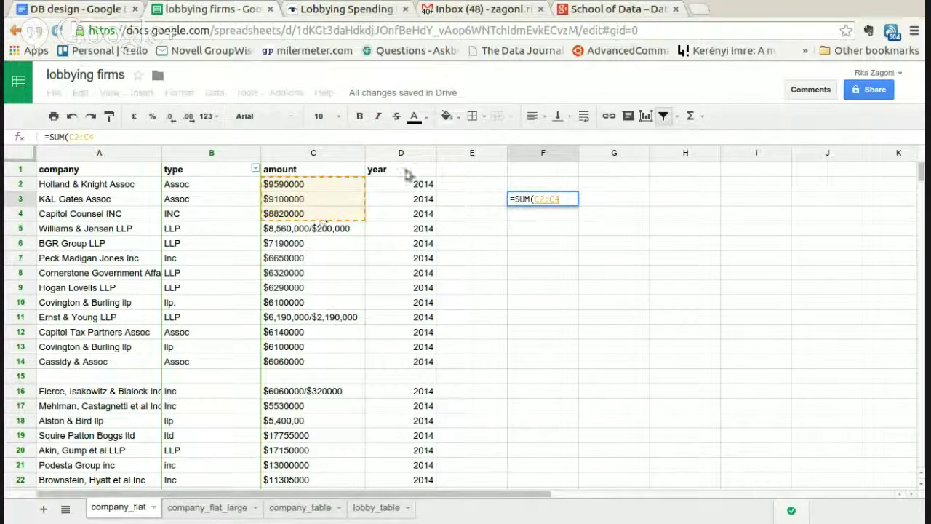
type(")")
key("Return")
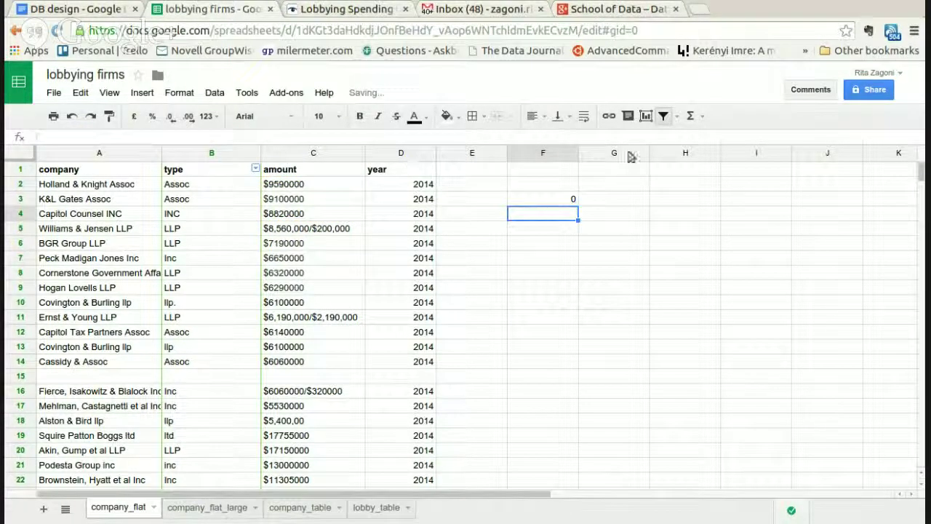
left_click(532, 200)
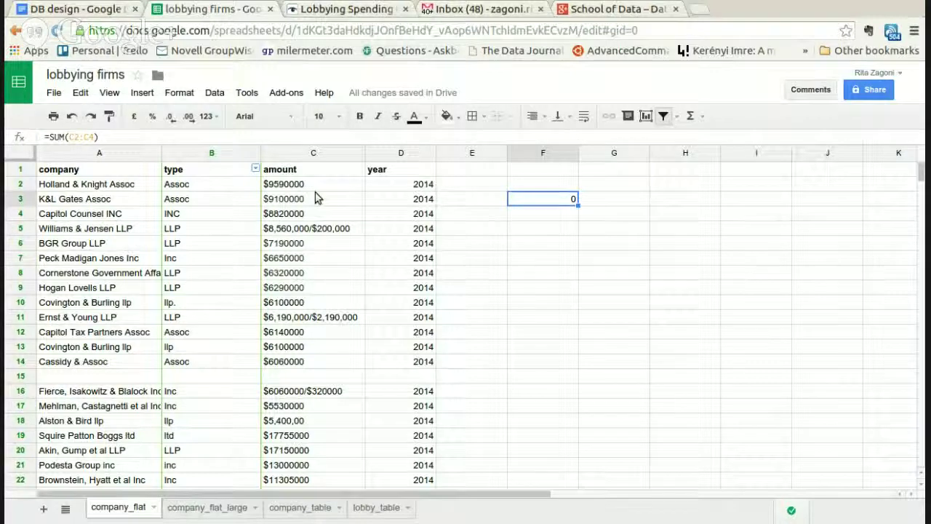
key("Delete")
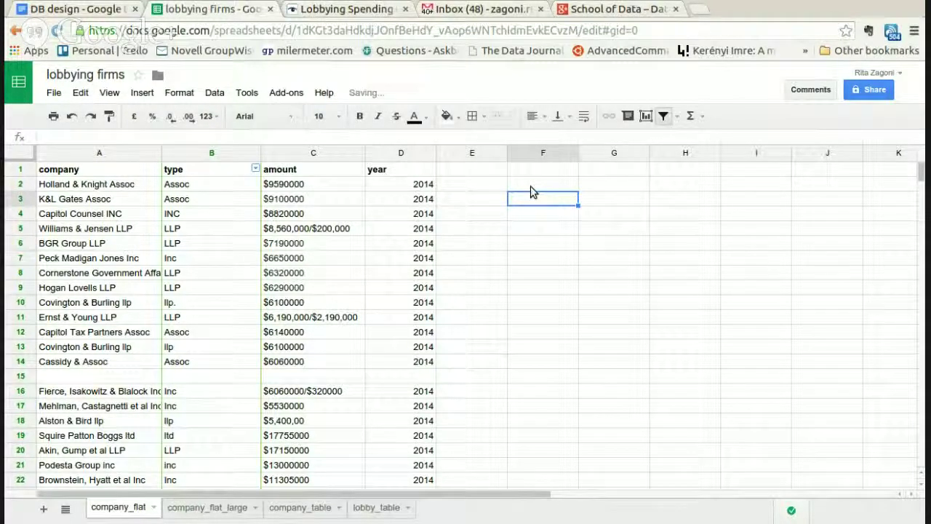
Step: Find every $ on this sheet only and replace all with nothing, stripping the dollar signs from the amounts
left_click(314, 187)
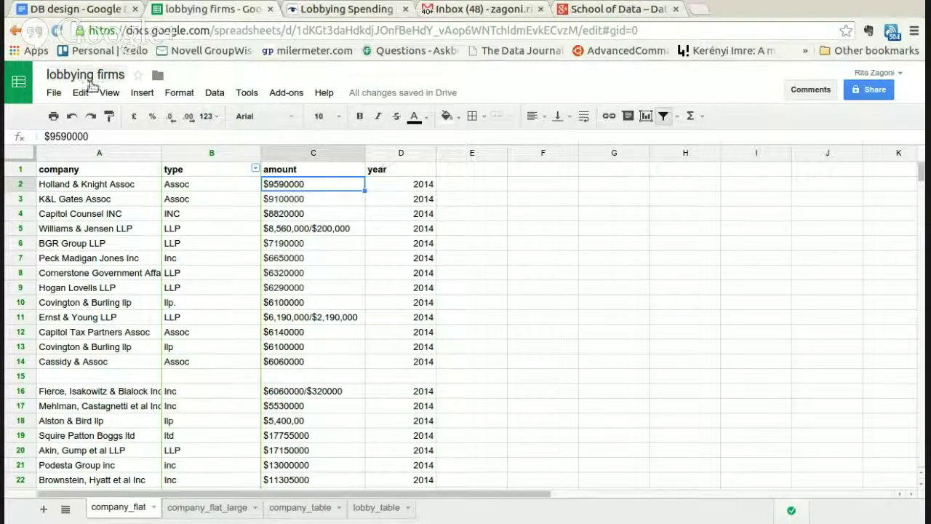
left_click(109, 93)
mouse_move(80, 93)
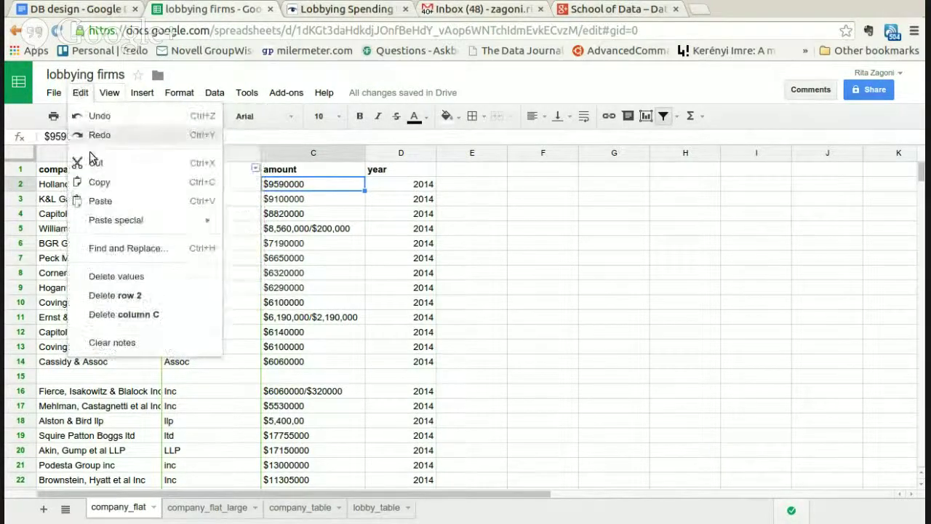
left_click(122, 248)
left_click_drag(404, 195, 460, 201)
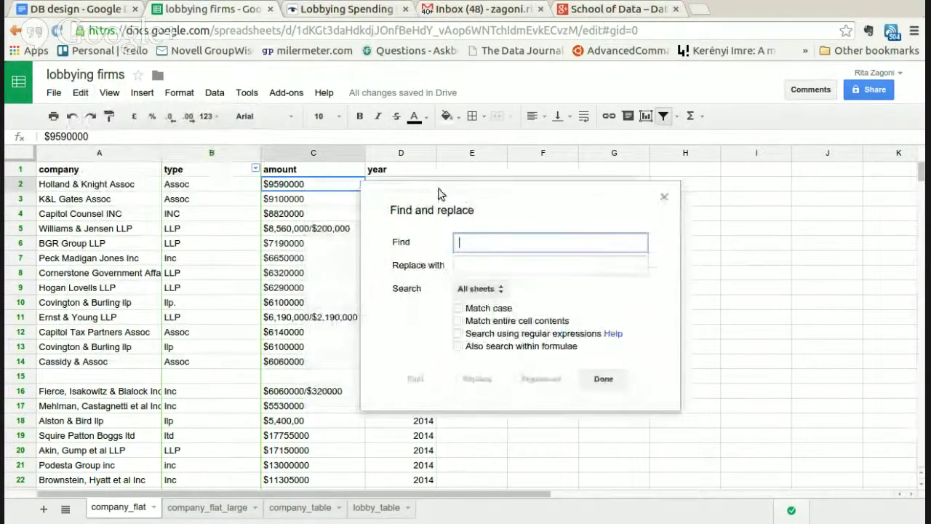
type("$")
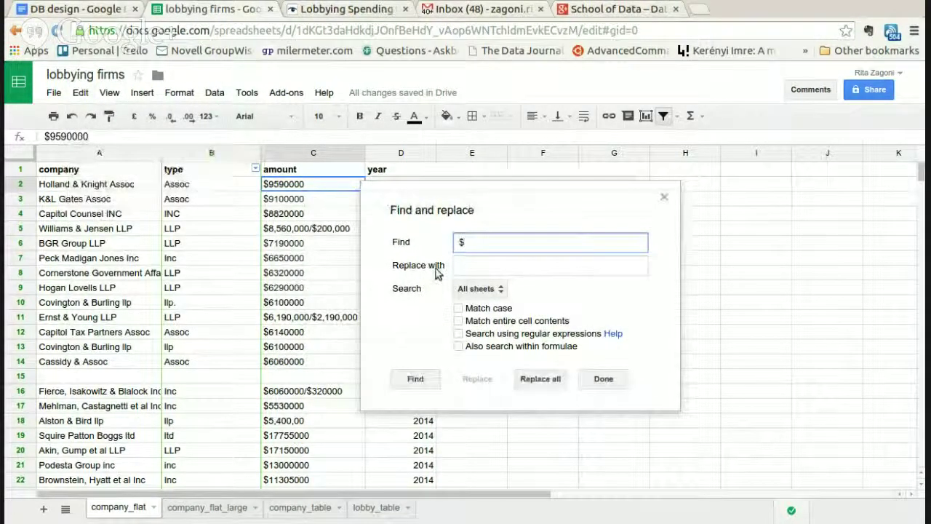
left_click(461, 268)
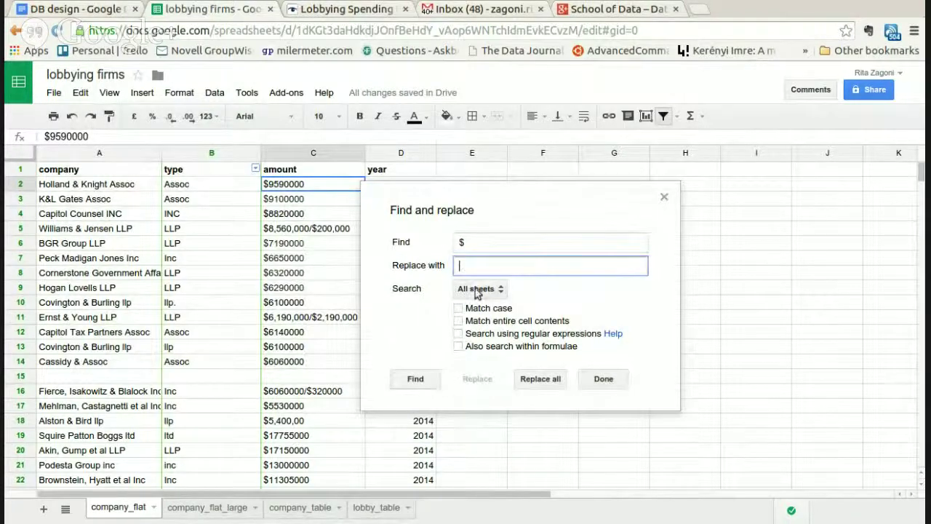
left_click(469, 289)
left_click(482, 306)
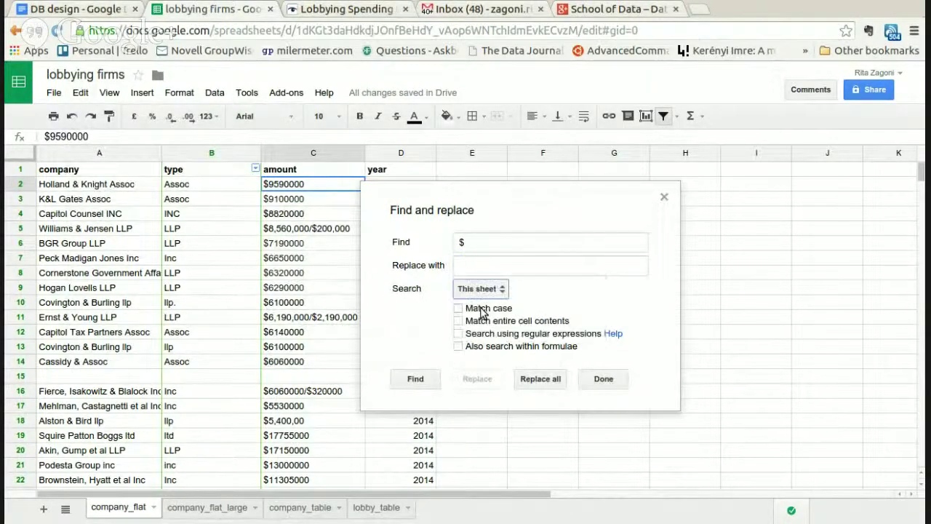
left_click(540, 378)
left_click(609, 399)
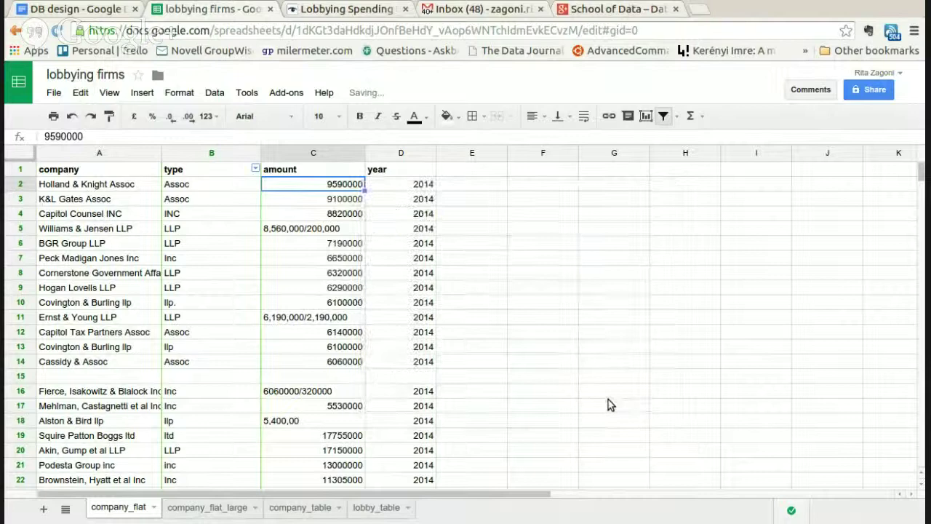
Step: Total the first three amounts in F4 with =SUM(C2:C4), and clear the formula from the cell
left_click(528, 222)
type("=SUM")
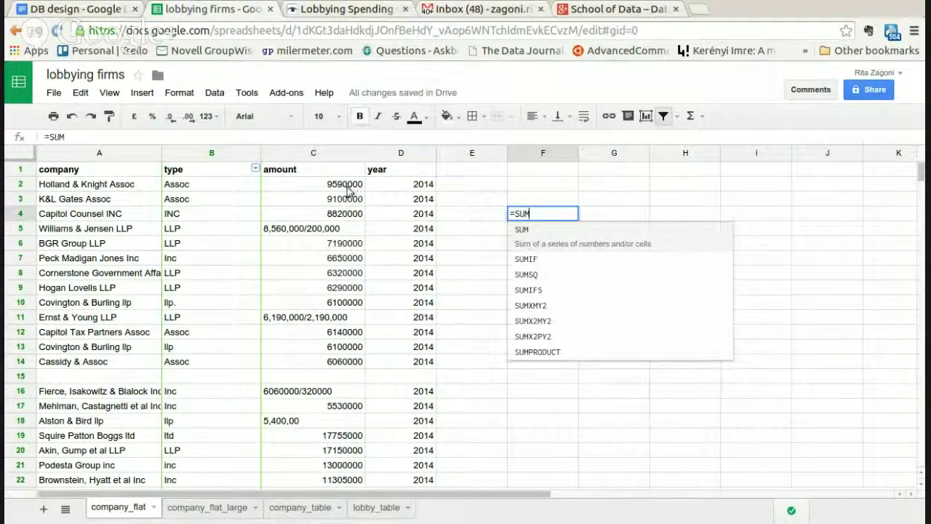
left_click_drag(348, 191, 354, 208)
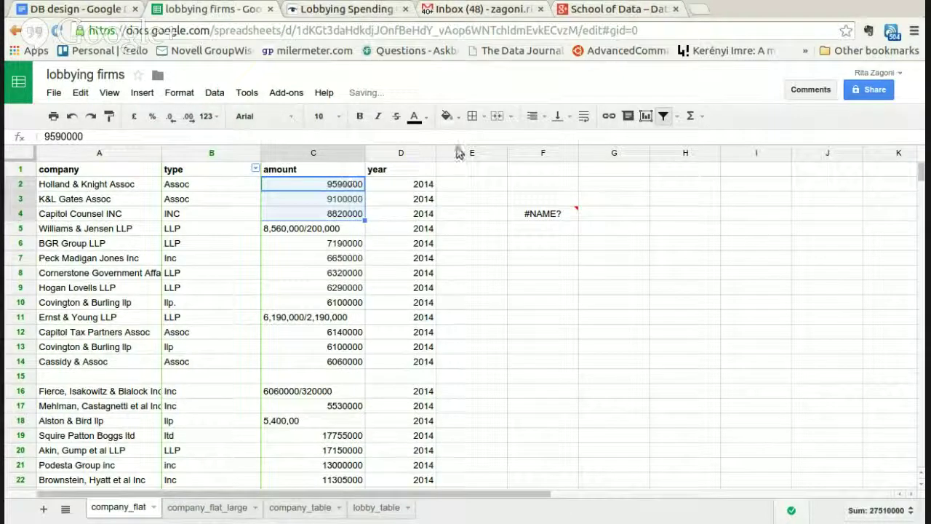
left_click(545, 216)
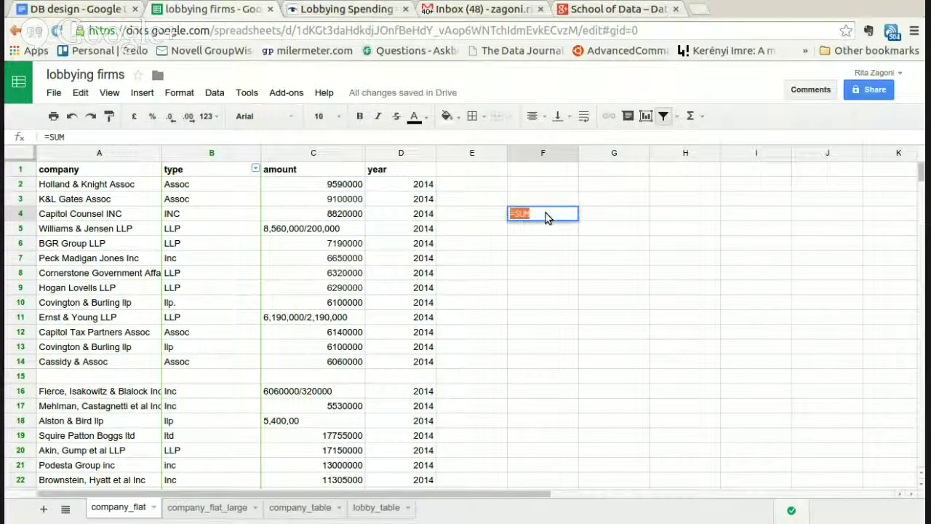
double_click(547, 216)
type("(")
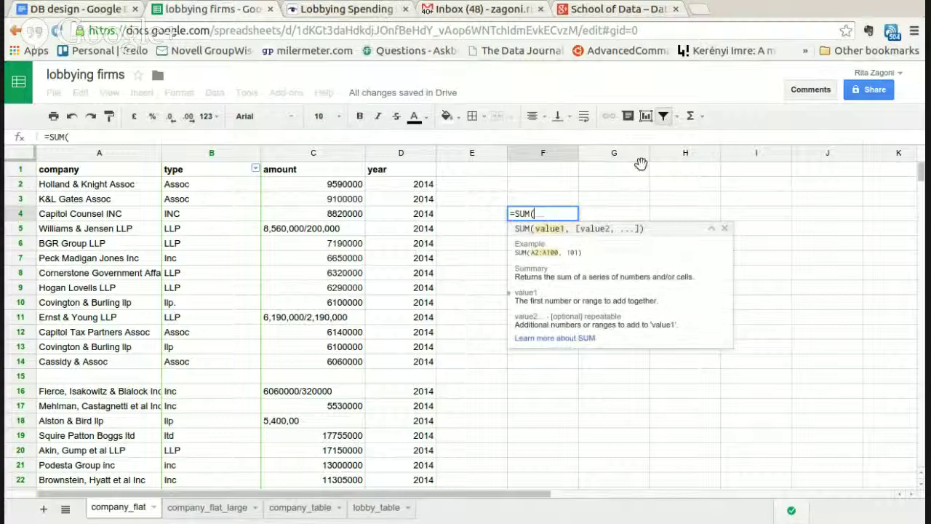
left_click_drag(355, 185, 357, 213)
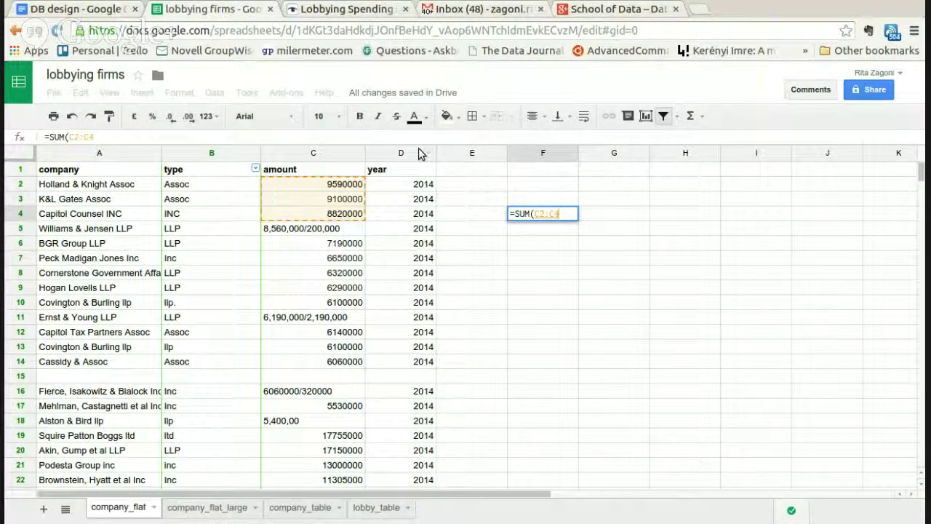
key("Return")
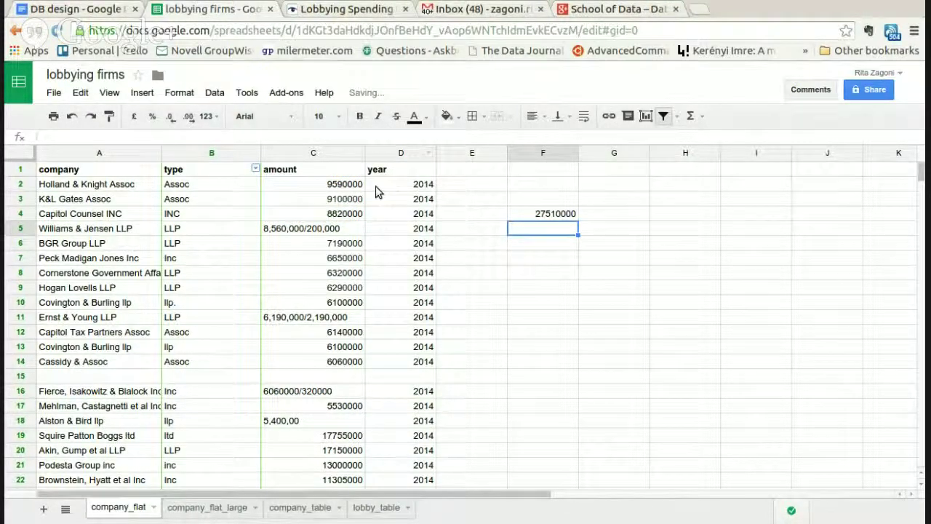
left_click(544, 216)
key("Delete")
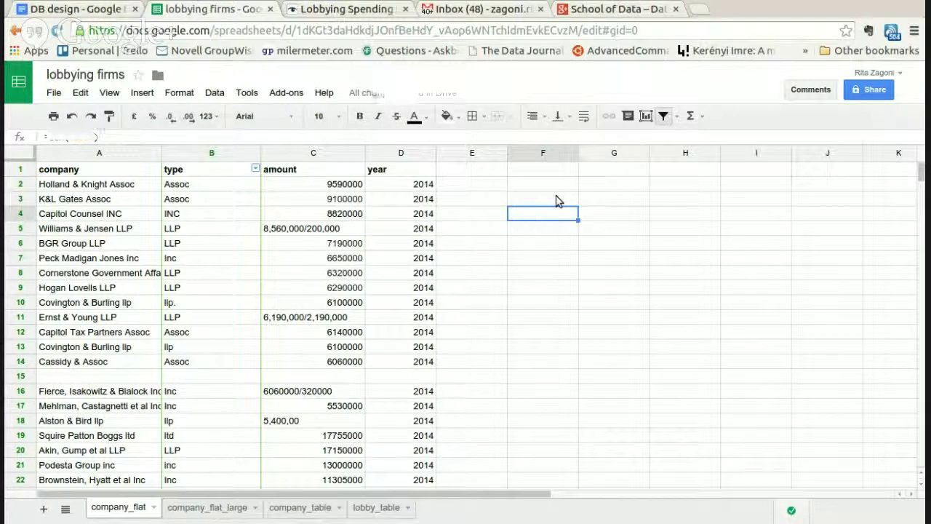
Step: Examine the table's company, amount and year columns, paying attention to what the amount column is meant to hold
left_click(480, 283)
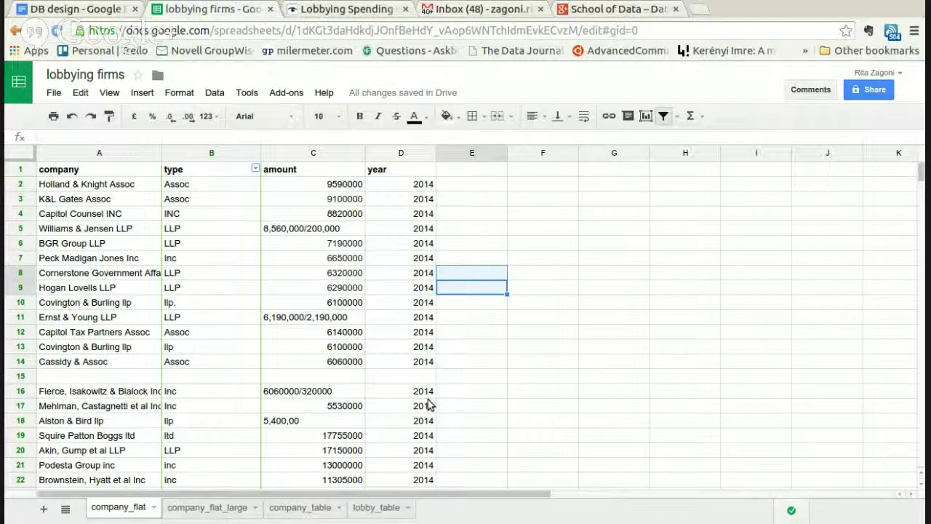
left_click(275, 179)
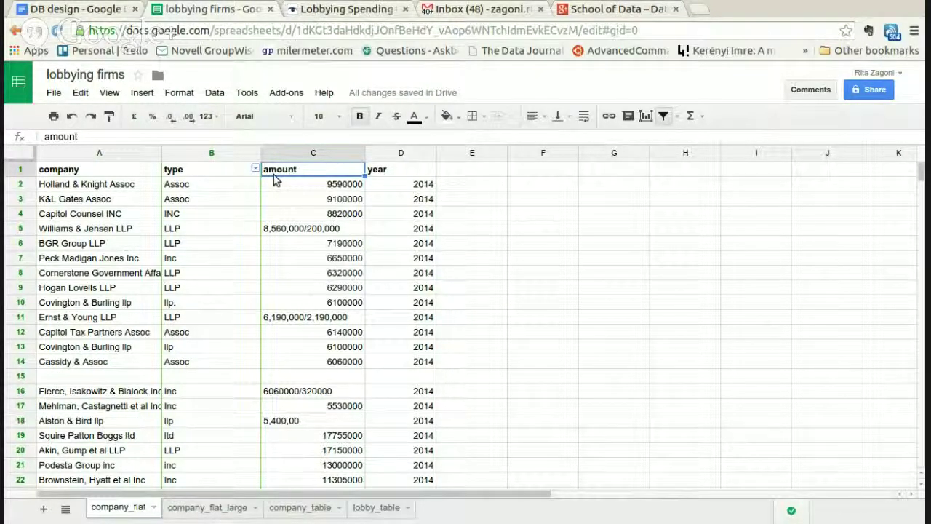
left_click(115, 182)
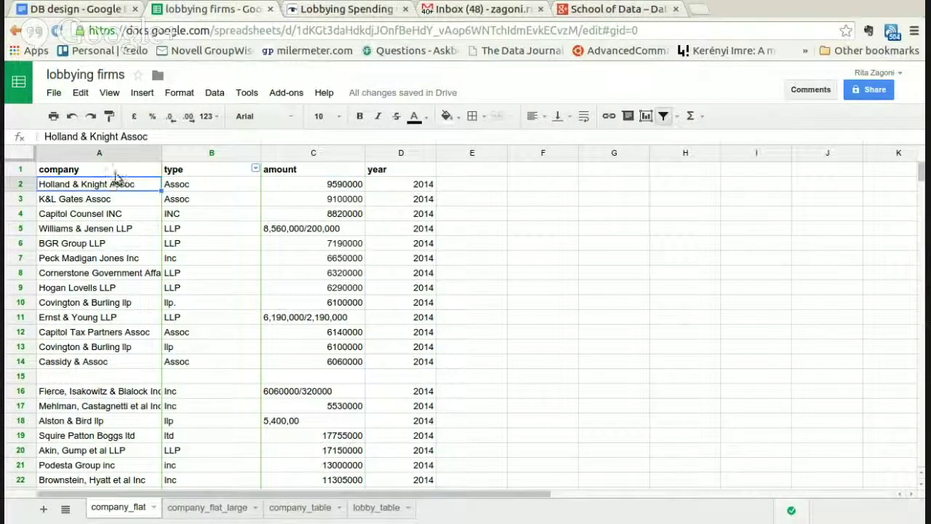
left_click(116, 175)
left_click(273, 170)
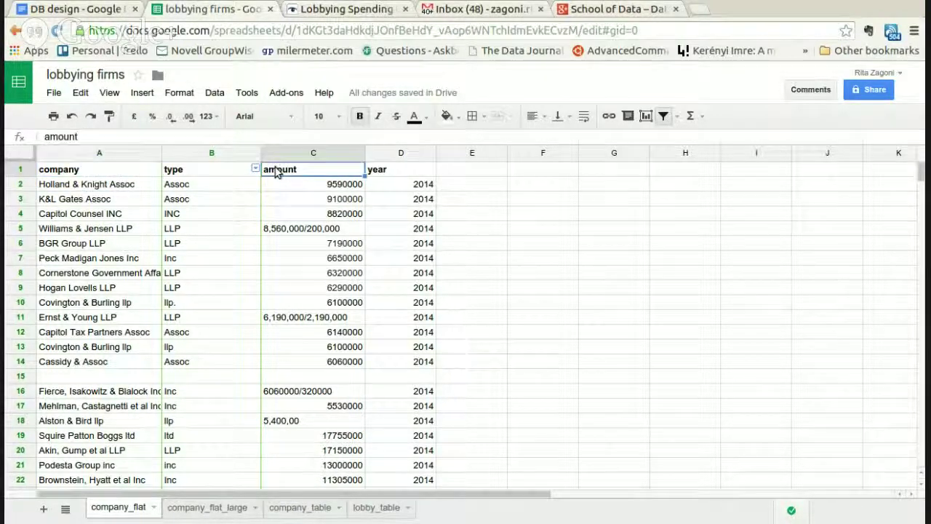
left_click(332, 154)
left_click(378, 151)
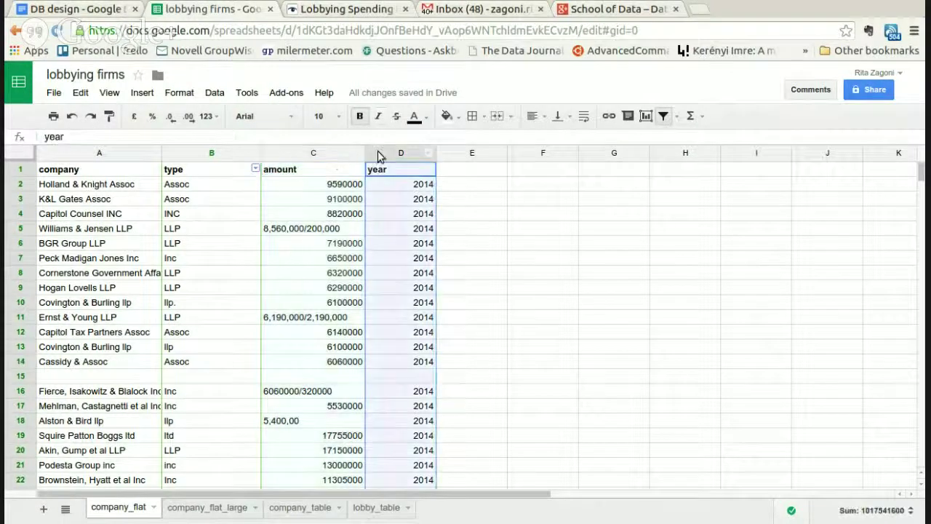
left_click(337, 153)
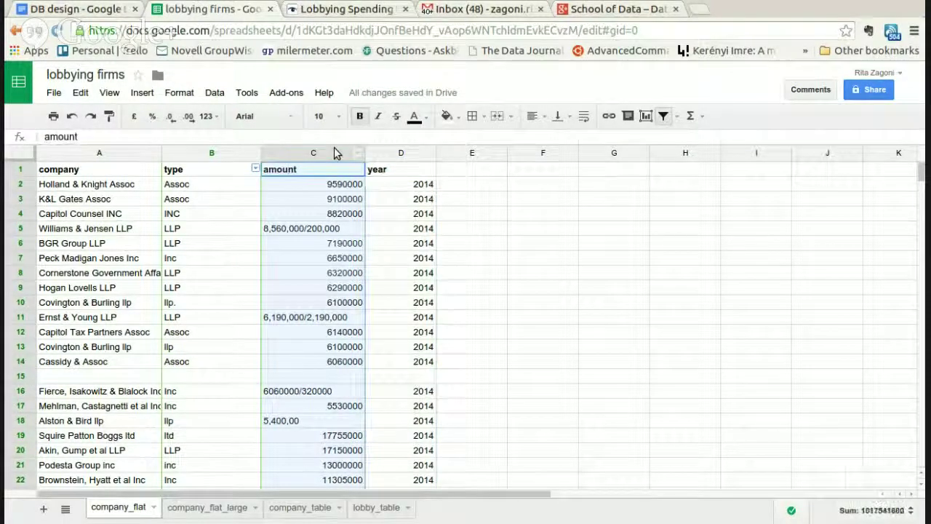
left_click(329, 184)
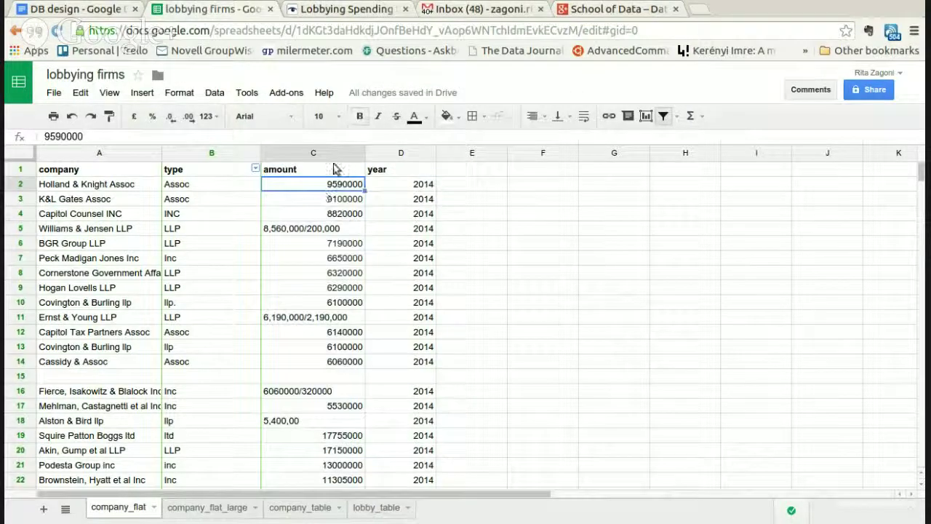
left_click(336, 160)
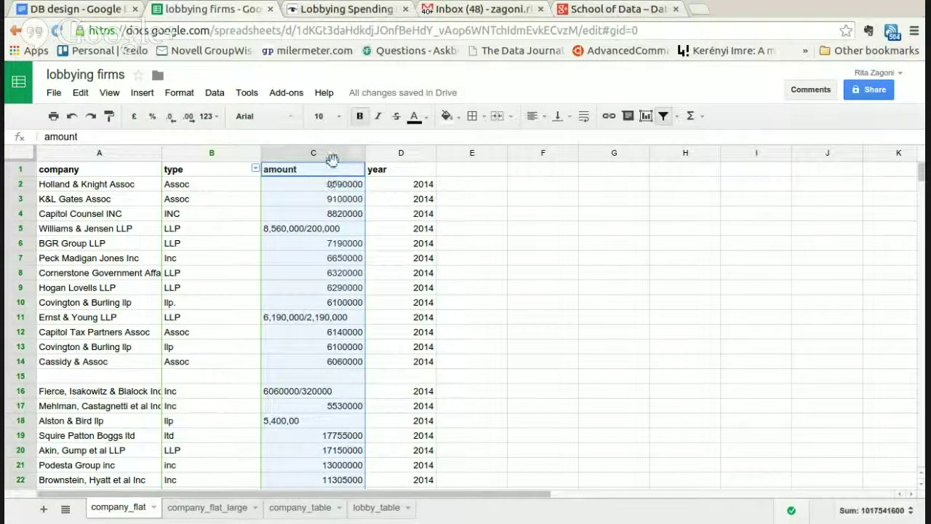
left_click(326, 170)
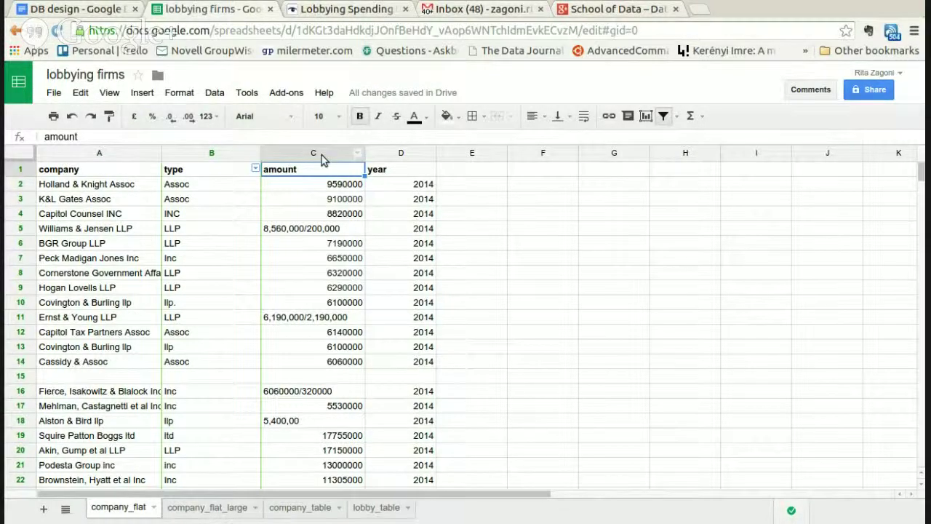
left_click(321, 155)
left_click(323, 169)
left_click(335, 153)
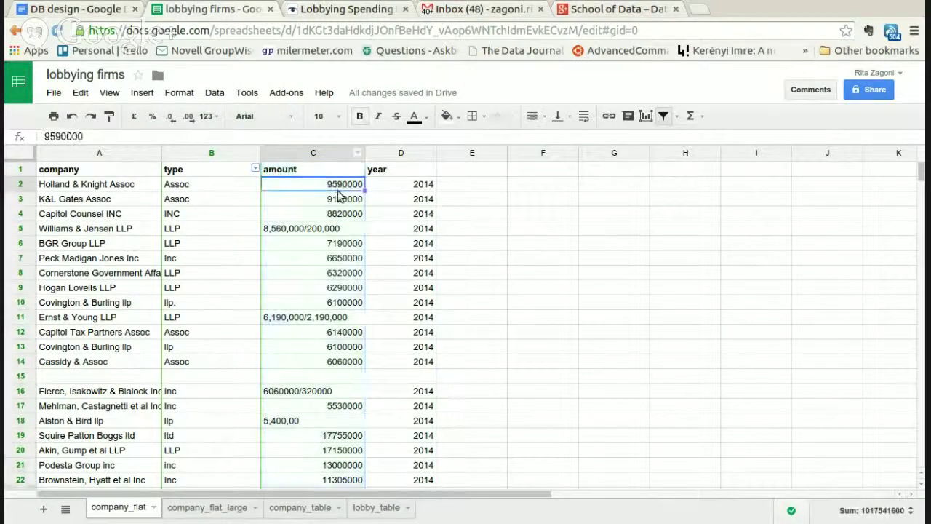
Step: Examine the amount entries in C5, C11, C16 and C18, comparing how they are written with ordinary numeric amounts
left_click(339, 229)
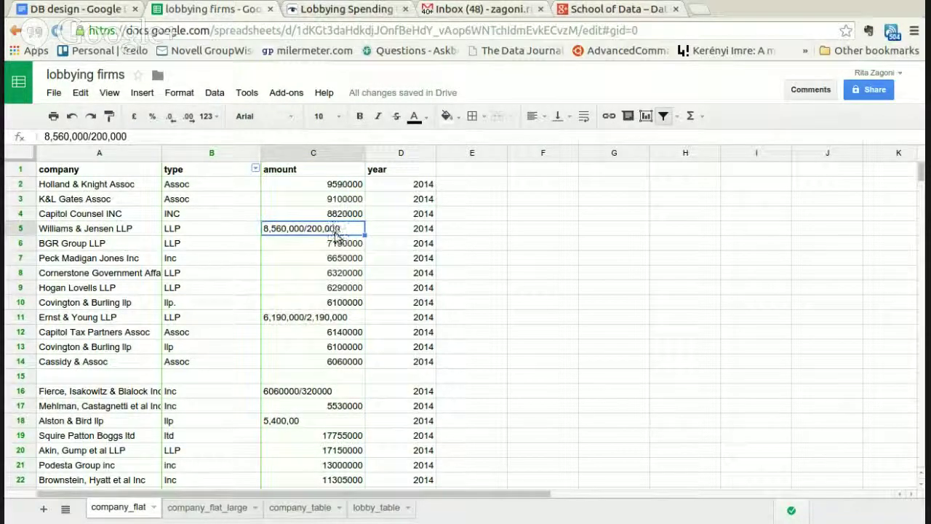
left_click(333, 244)
left_click(335, 231)
left_click(355, 317)
left_click(320, 230)
left_click(342, 260)
left_click(317, 325)
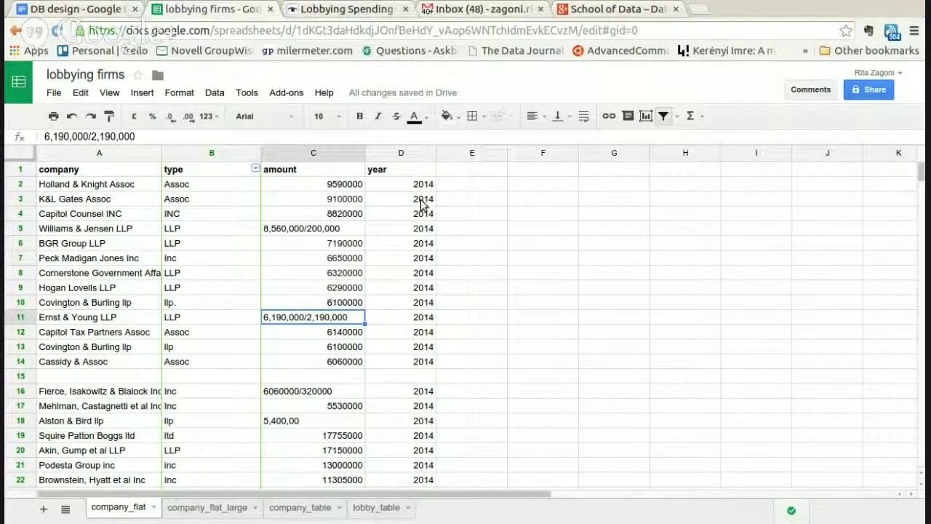
left_click(320, 231)
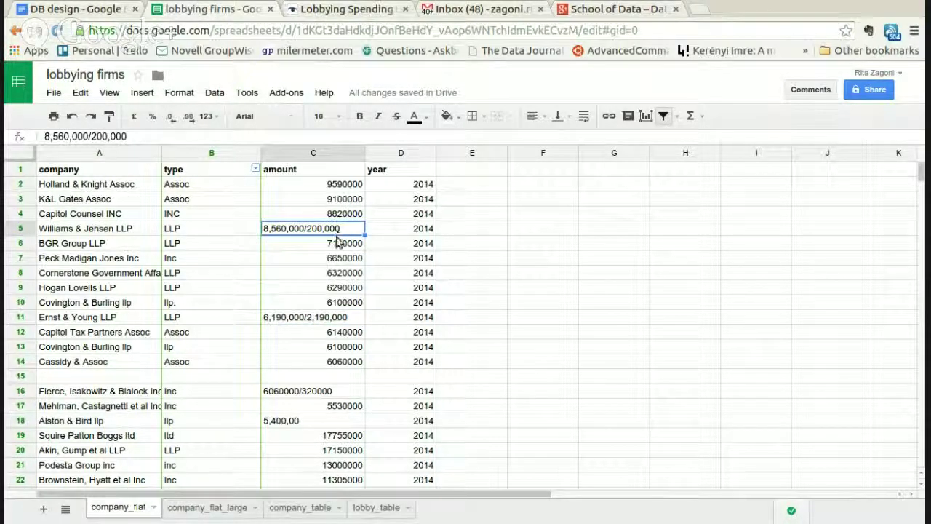
left_click(328, 318)
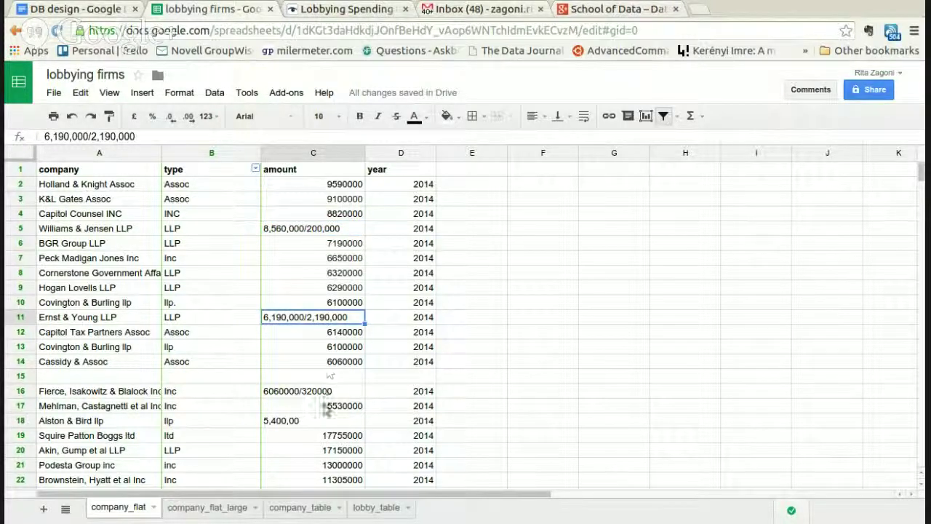
left_click(323, 391)
left_click(324, 419)
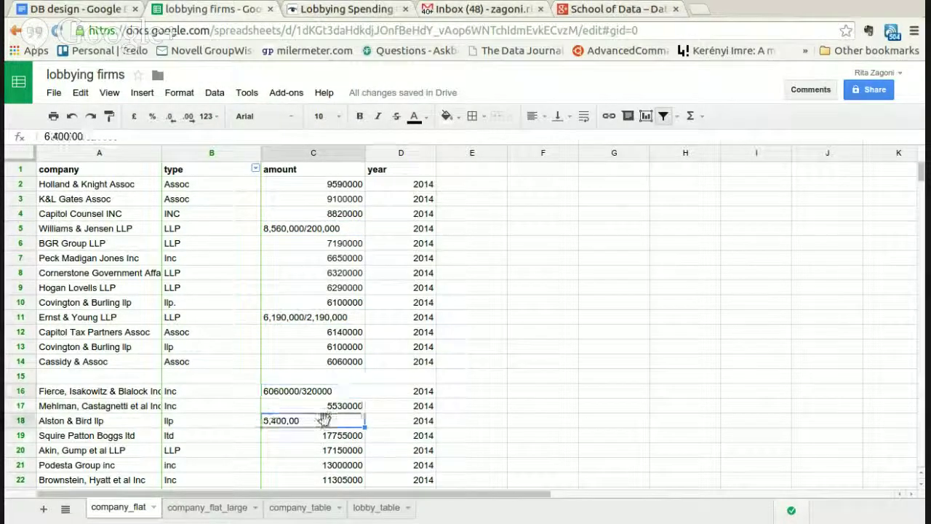
left_click(337, 232)
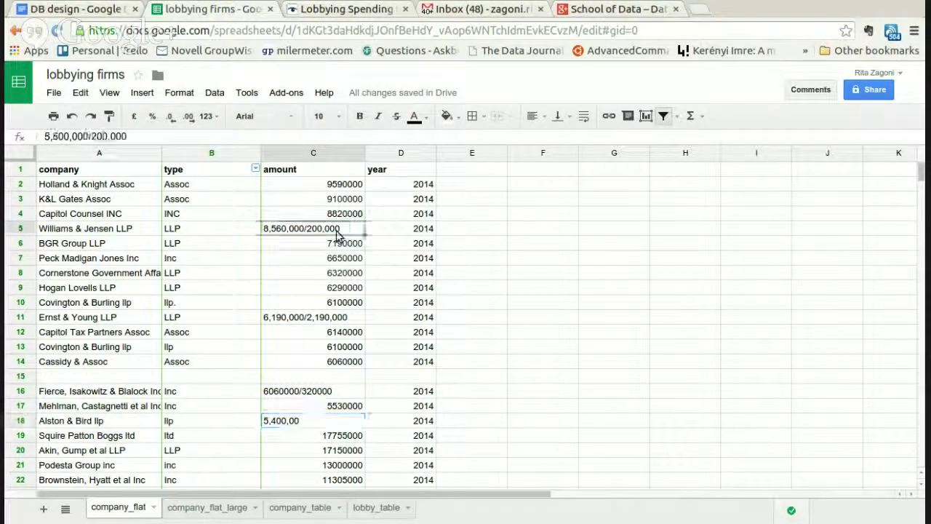
left_click(510, 246)
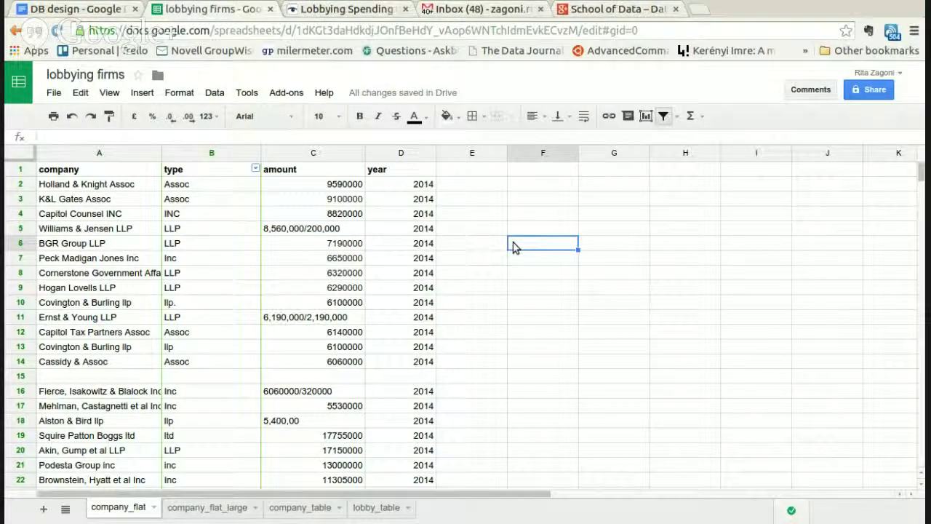
left_click(355, 229)
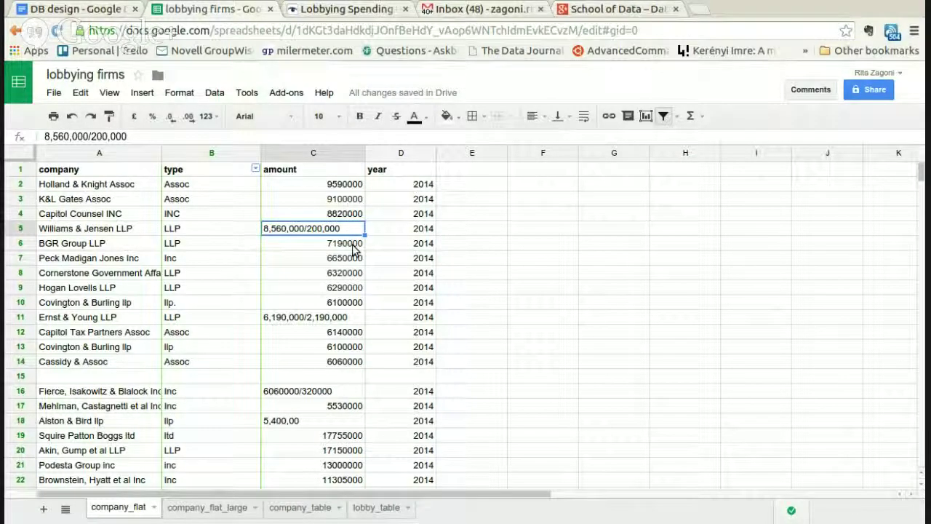
Step: Insert two empty columns between the amount and year columns
left_click(327, 154)
right_click(325, 160)
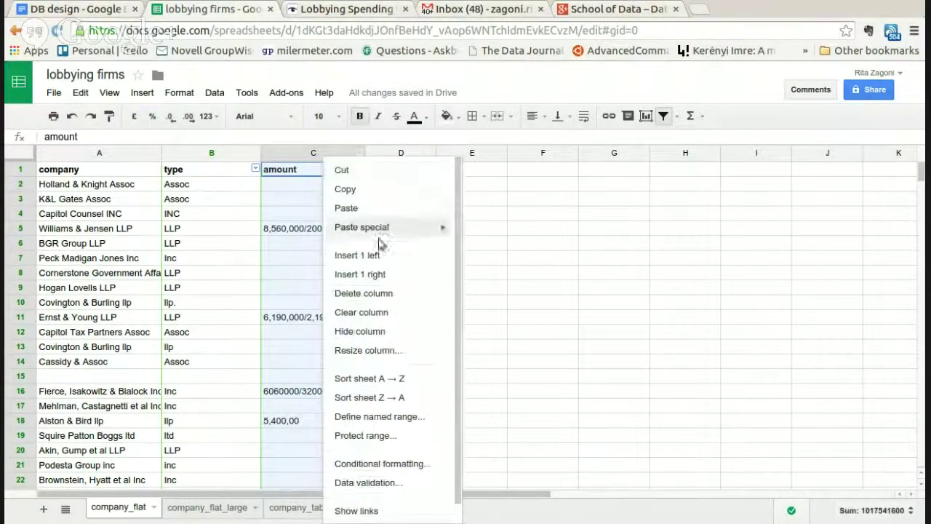
left_click(373, 274)
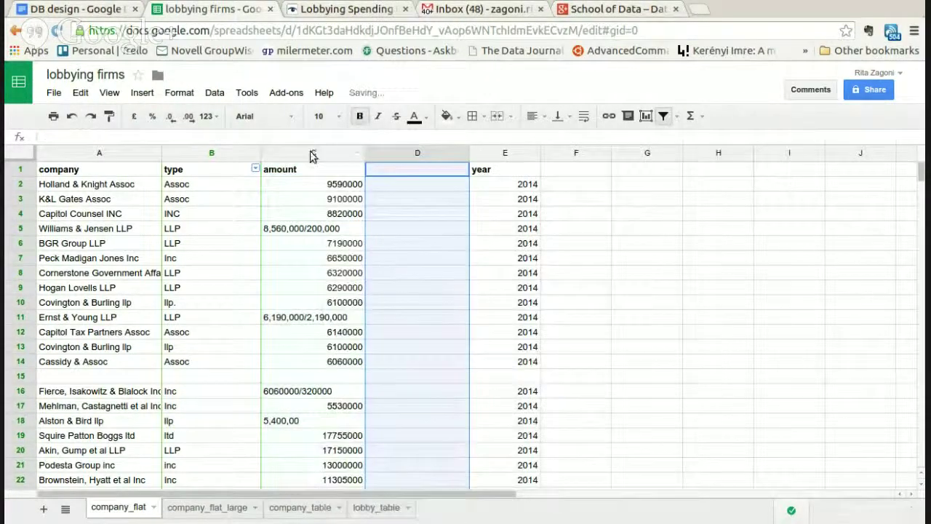
right_click(312, 158)
left_click(368, 271)
left_click(434, 242)
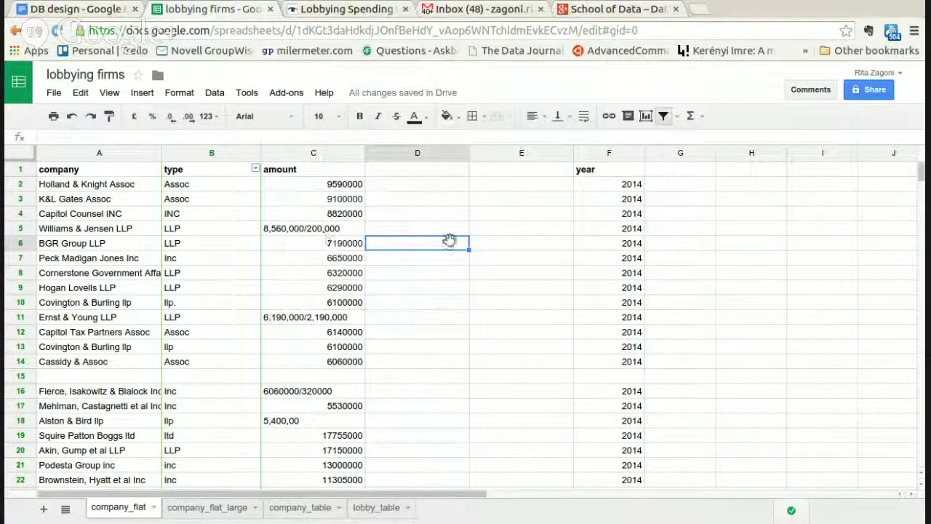
Step: Enter =SPLIT(C2,"/") in D2 to divide the amounts at the slash, and fill the formula down the column
left_click(404, 185)
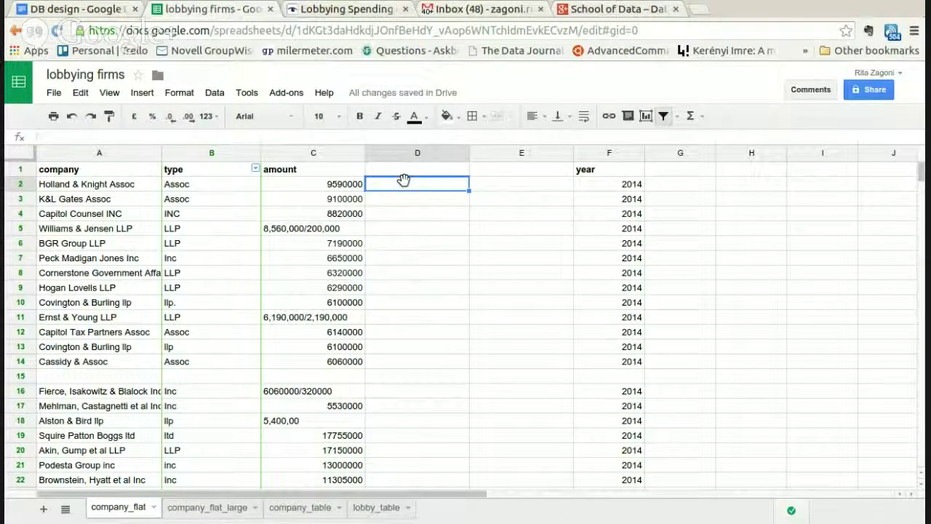
type("=SPLI")
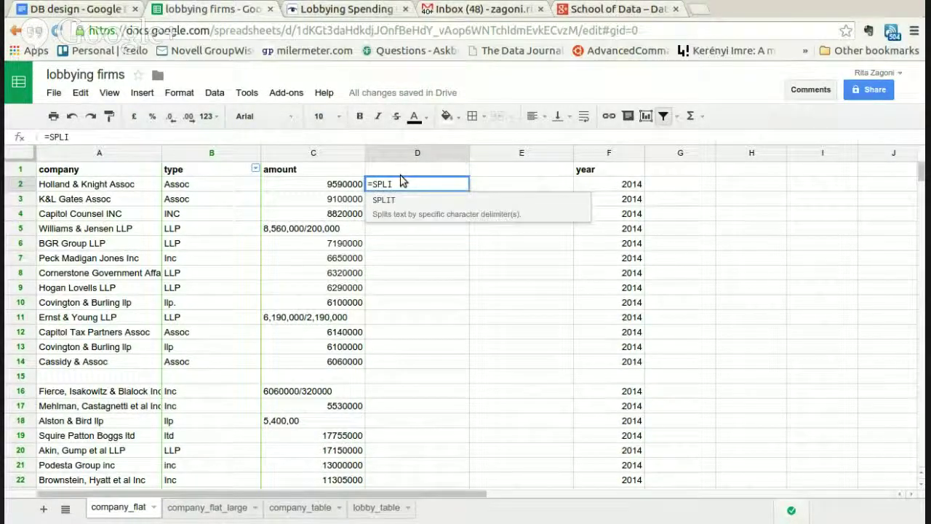
left_click(413, 209)
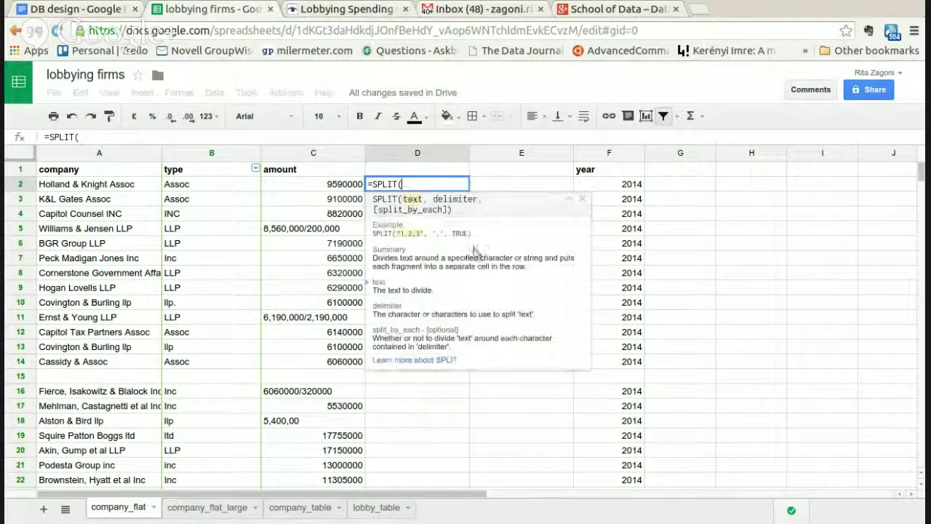
left_click(340, 188)
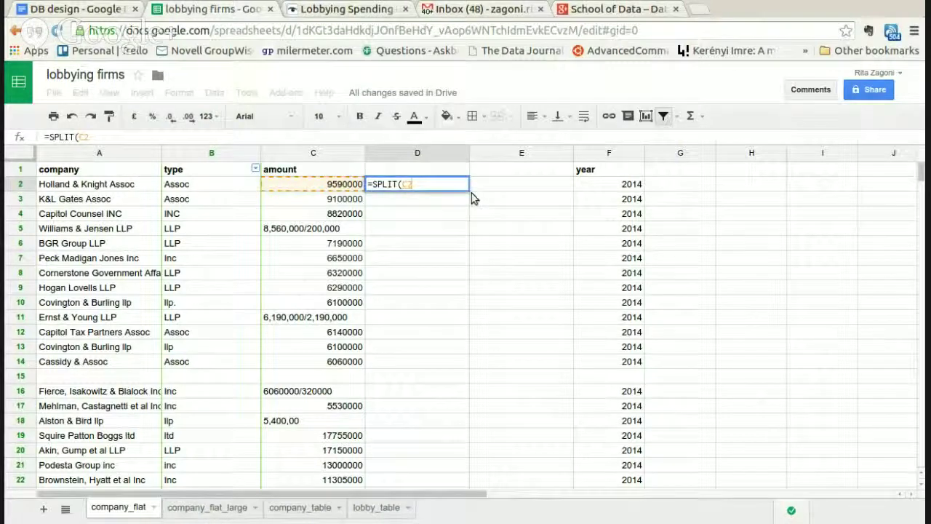
type(",")
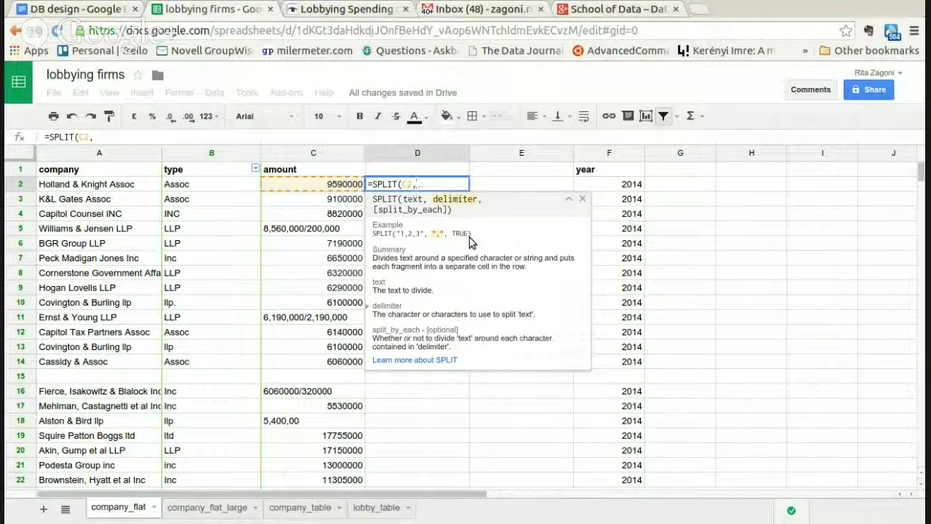
type("\"/\"")
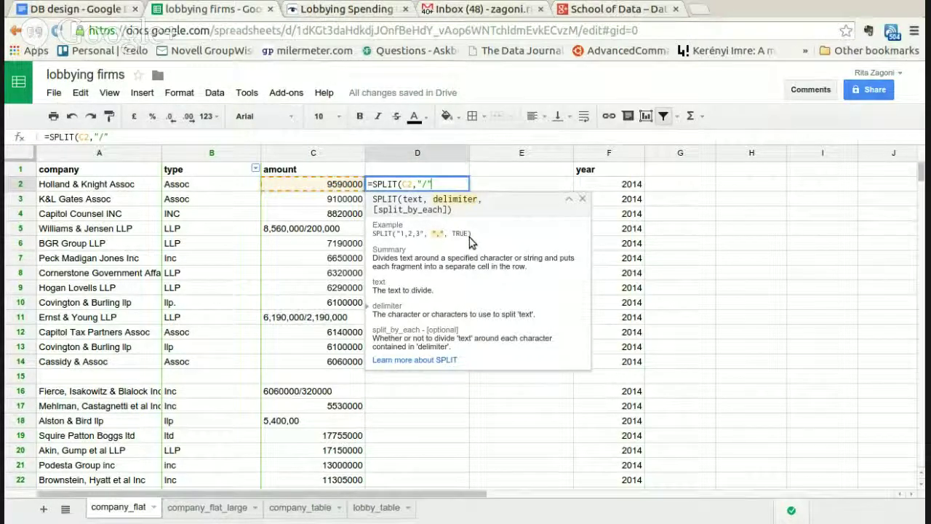
type("/\")")
key("Return")
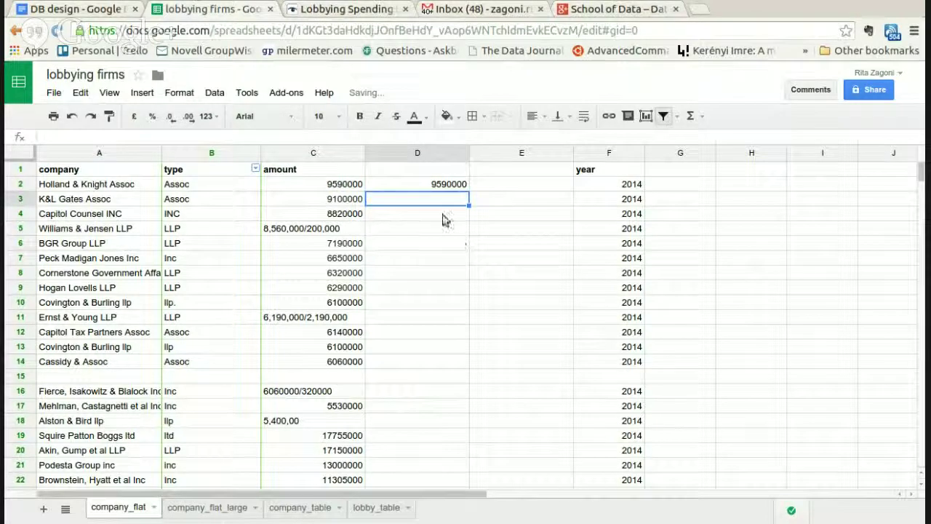
left_click(438, 186)
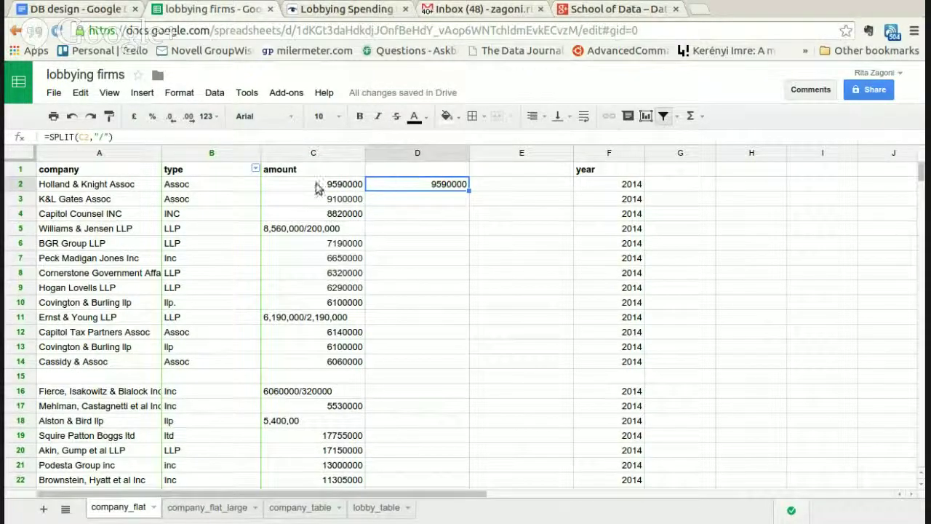
double_click(469, 191)
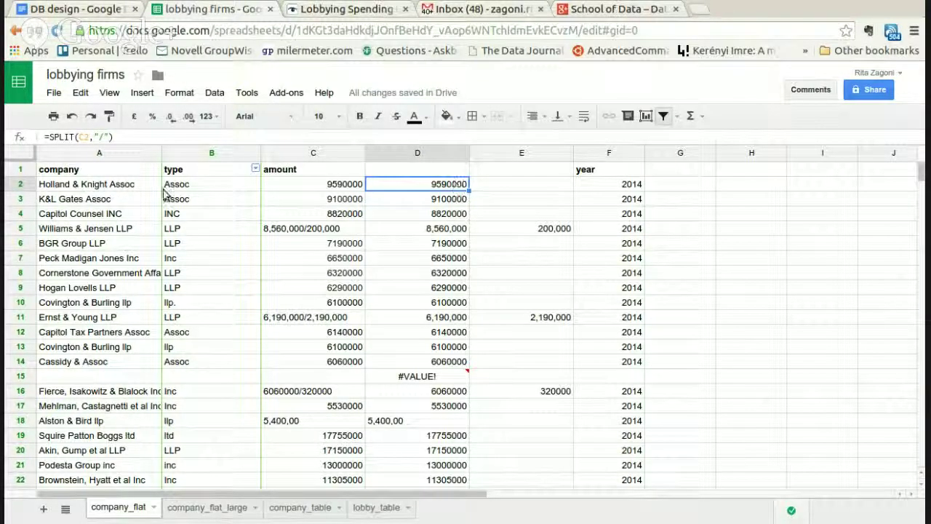
Step: Compare the split results in columns D and E with the original amounts, especially rows 5, 11 and the empty row 15
left_click(405, 200)
left_click(409, 213)
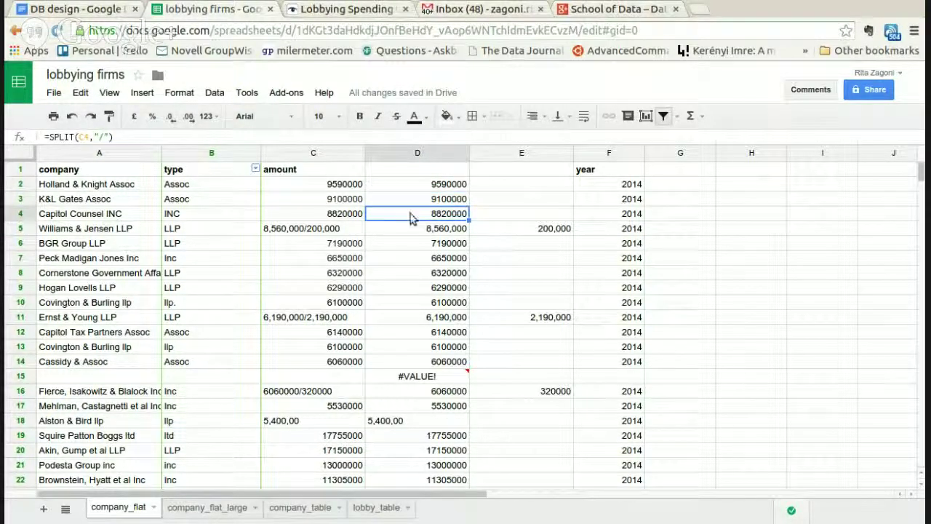
left_click(464, 231)
left_click(550, 236)
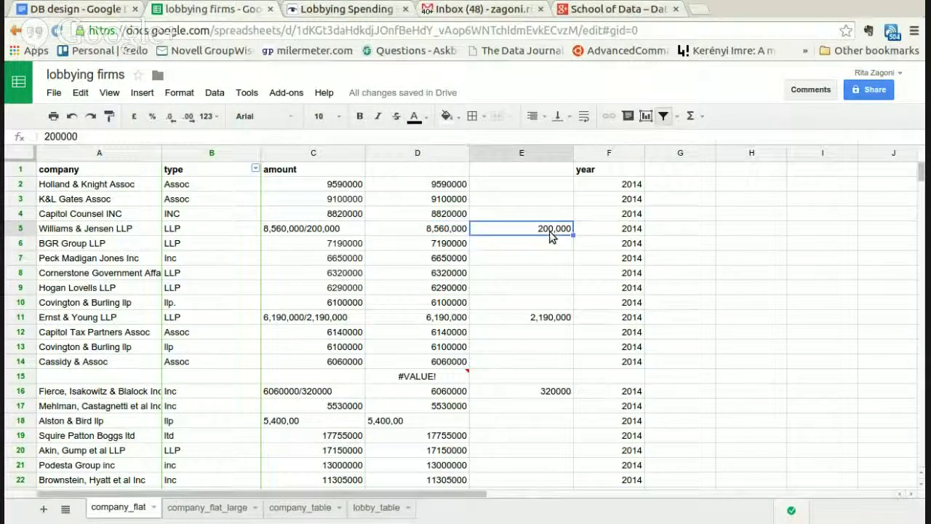
left_click(445, 230)
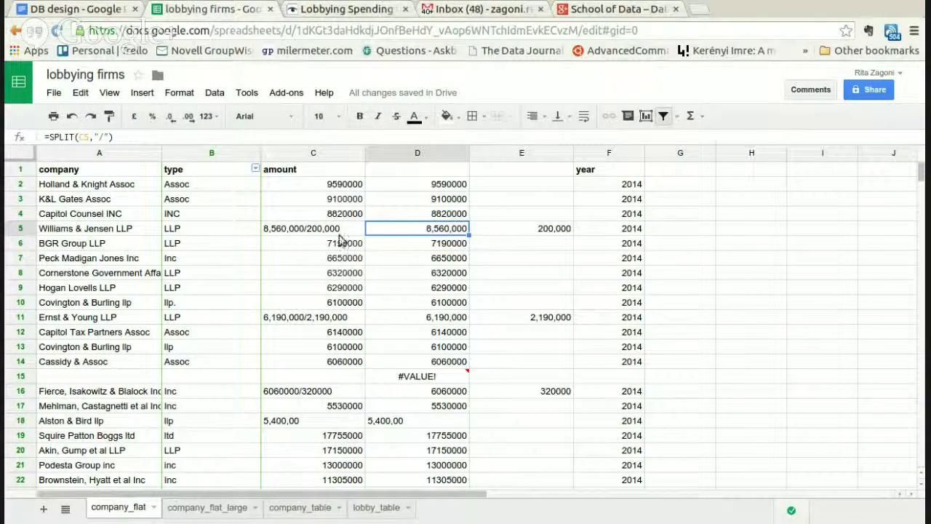
left_click(533, 240)
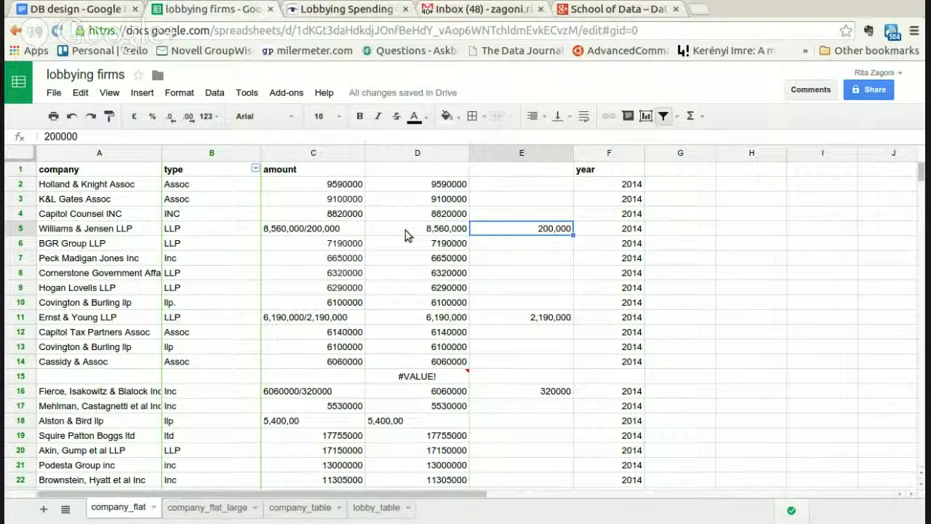
left_click(328, 234)
left_click(322, 321)
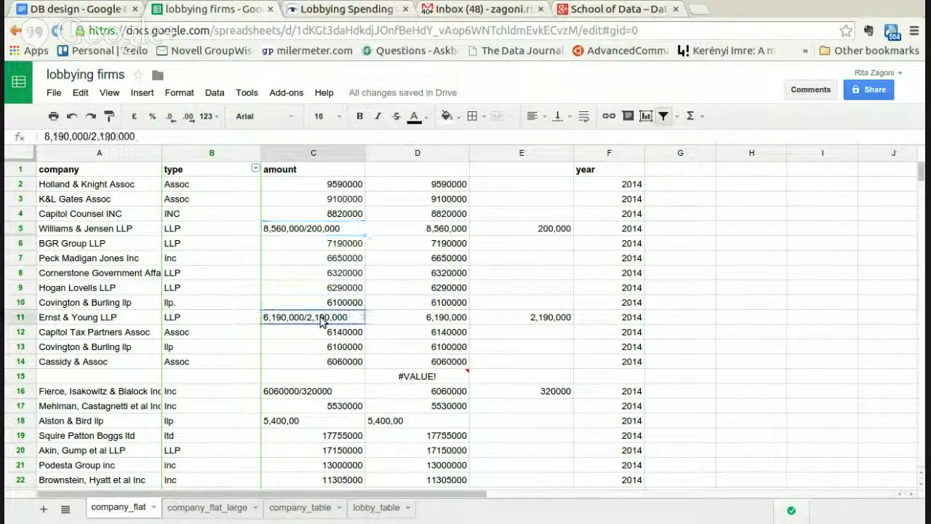
left_click(420, 320)
left_click(563, 318)
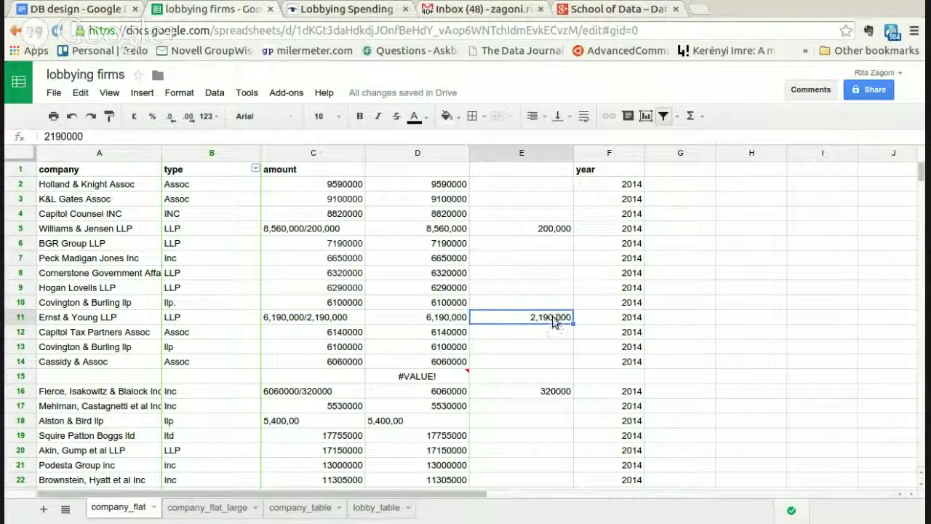
left_click(416, 376)
left_click(326, 378)
left_click(431, 378)
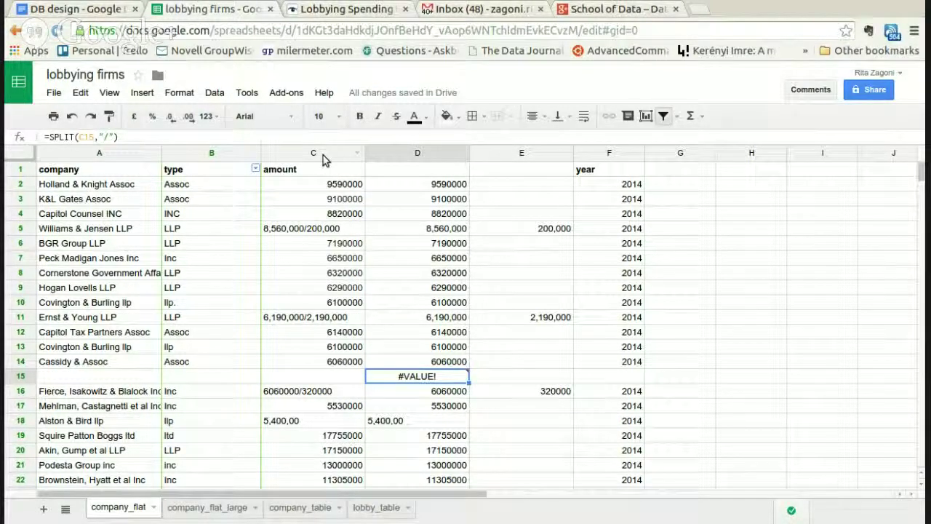
Step: Replace the formulas in columns D and E with their plain values, and check the contents of D2:D4
left_click_drag(429, 155, 544, 162)
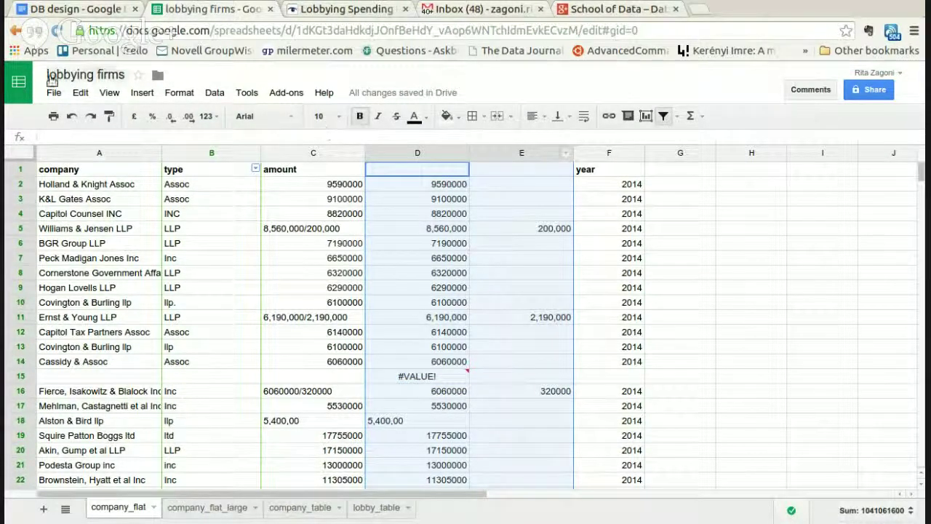
left_click(77, 99)
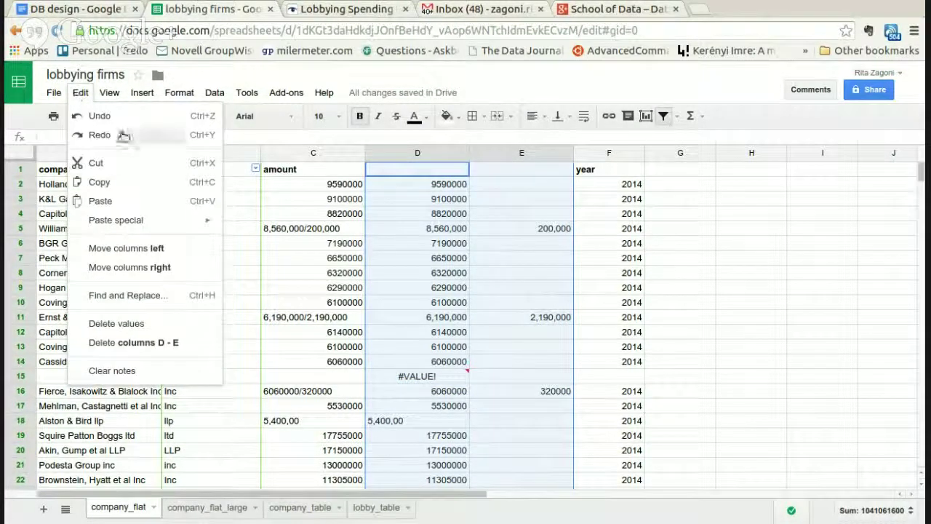
left_click(106, 183)
left_click(89, 95)
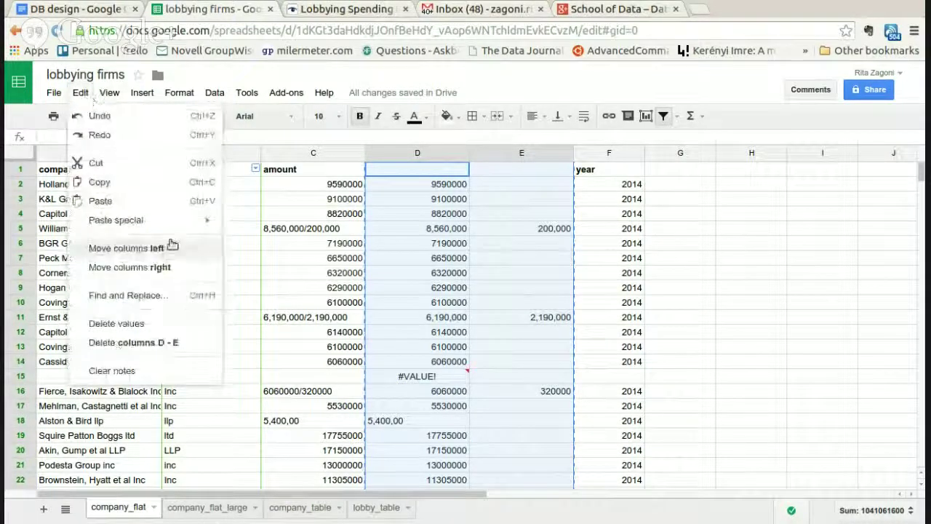
mouse_move(165, 228)
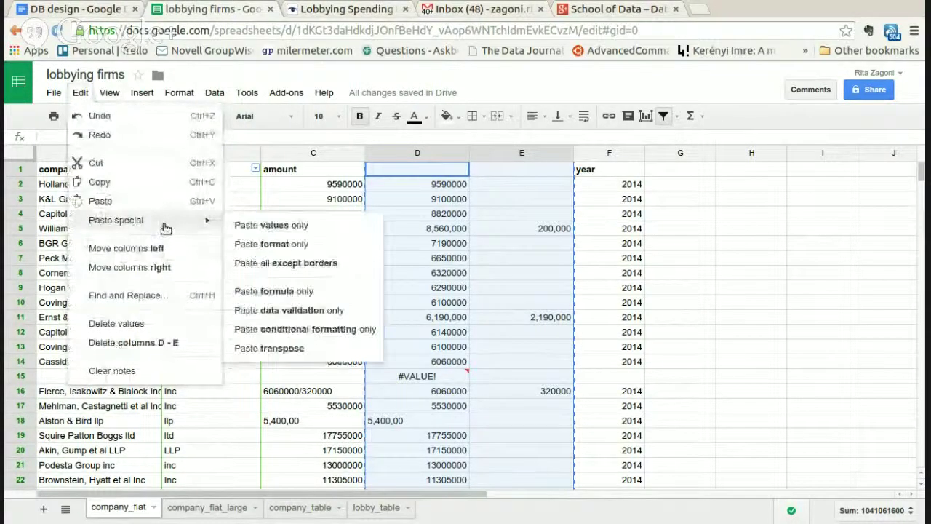
left_click(238, 226)
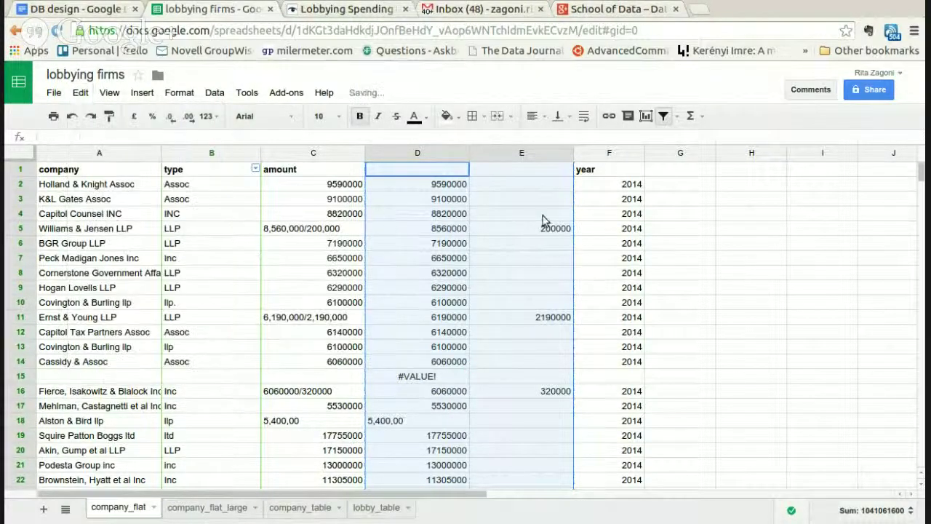
left_click(465, 188)
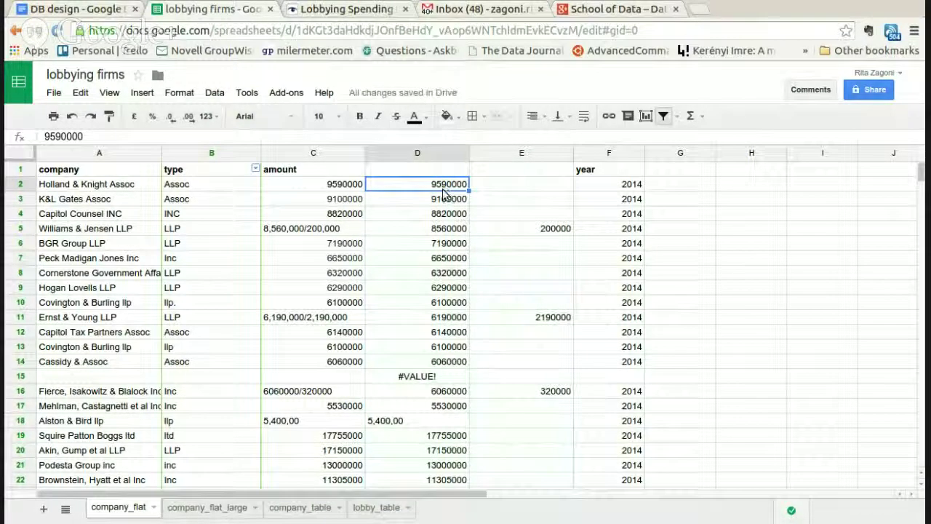
left_click(453, 197)
left_click(447, 213)
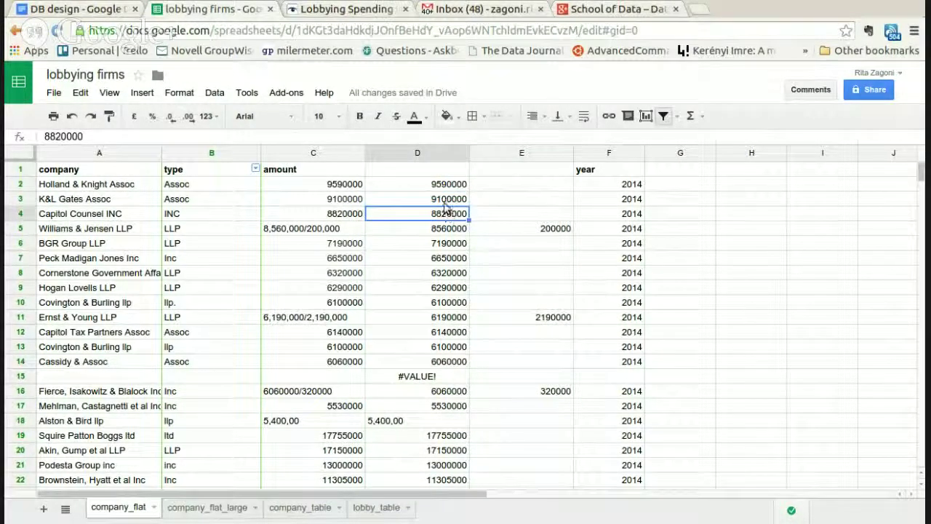
left_click(448, 183)
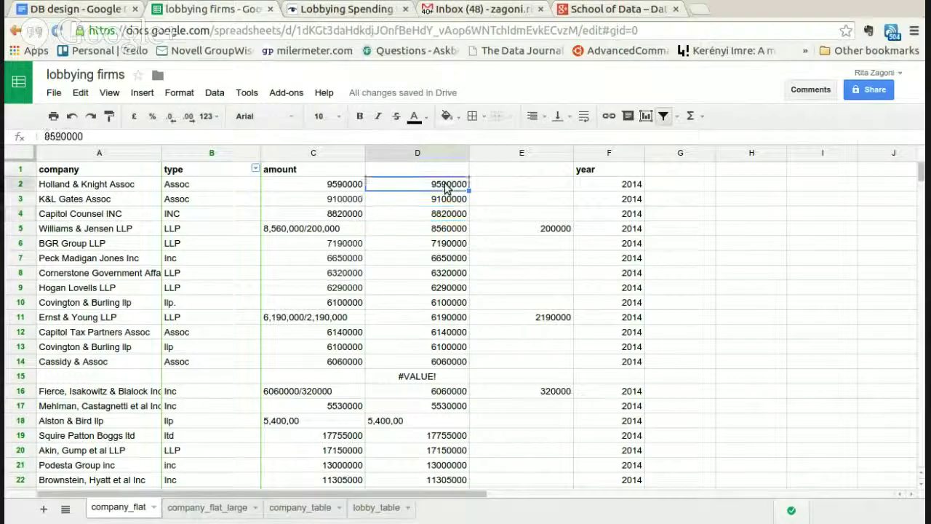
Step: Delete the original combined amount column C
left_click(311, 154)
right_click(311, 157)
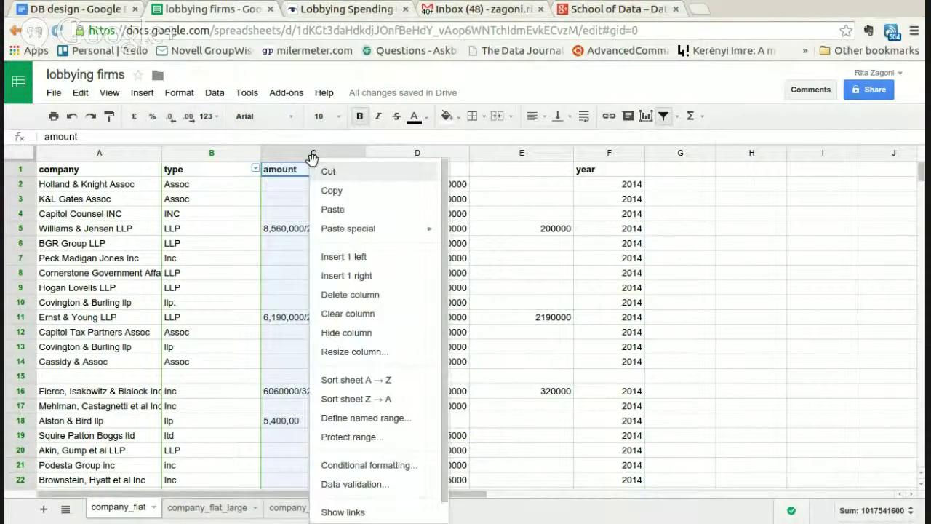
left_click(355, 294)
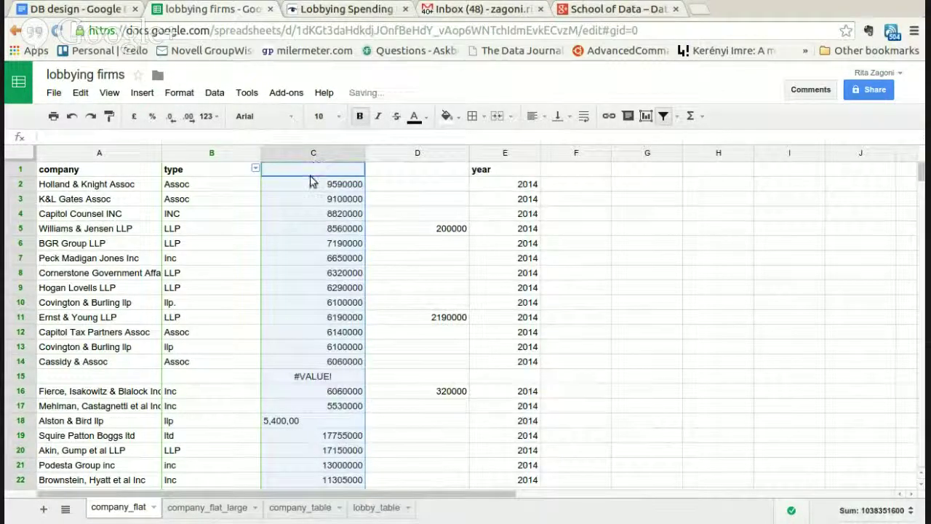
Step: Head the two split amount columns amount_1st_half and amount_2nd_half in C1 and D1
type("amo")
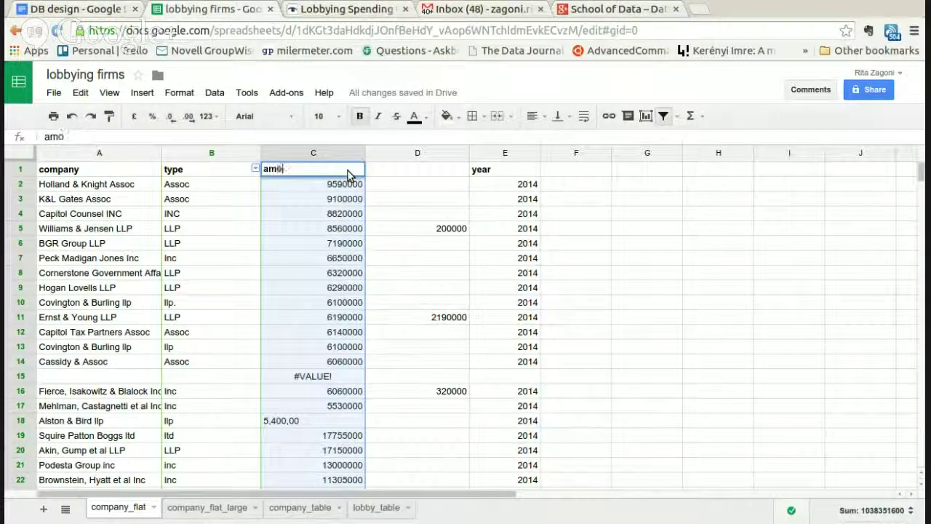
type("un")
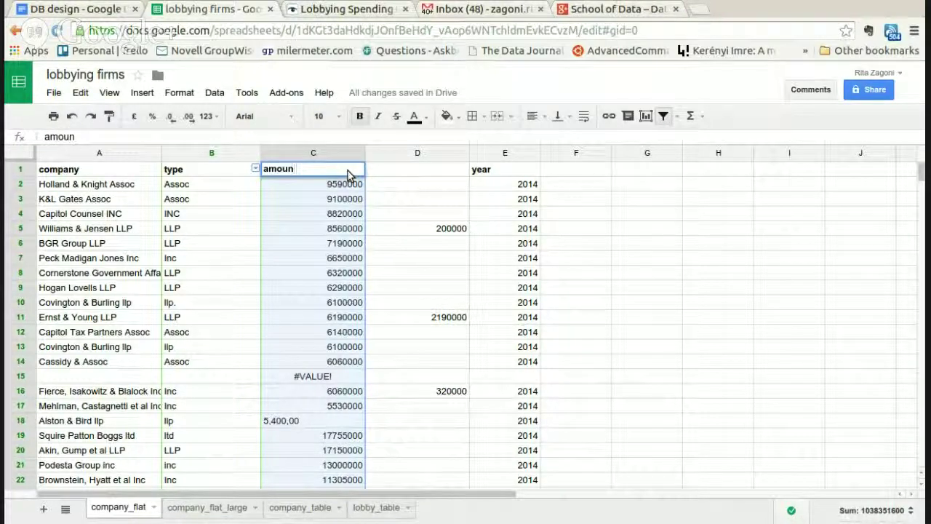
type("t_1s")
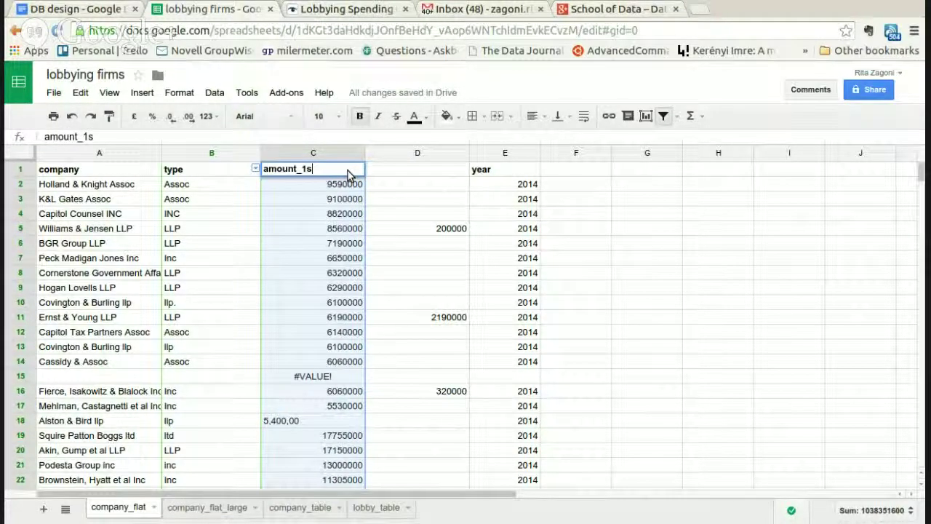
type("t_half")
key("Return")
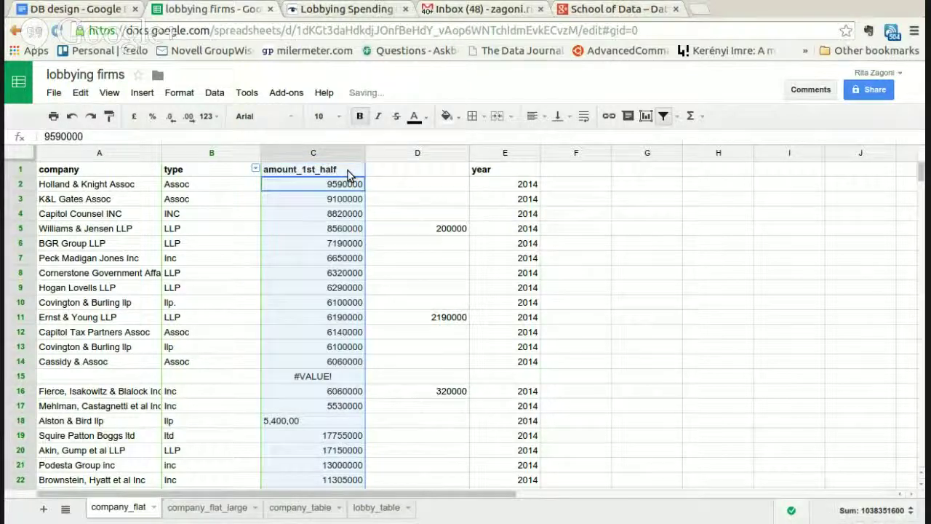
left_click(418, 169)
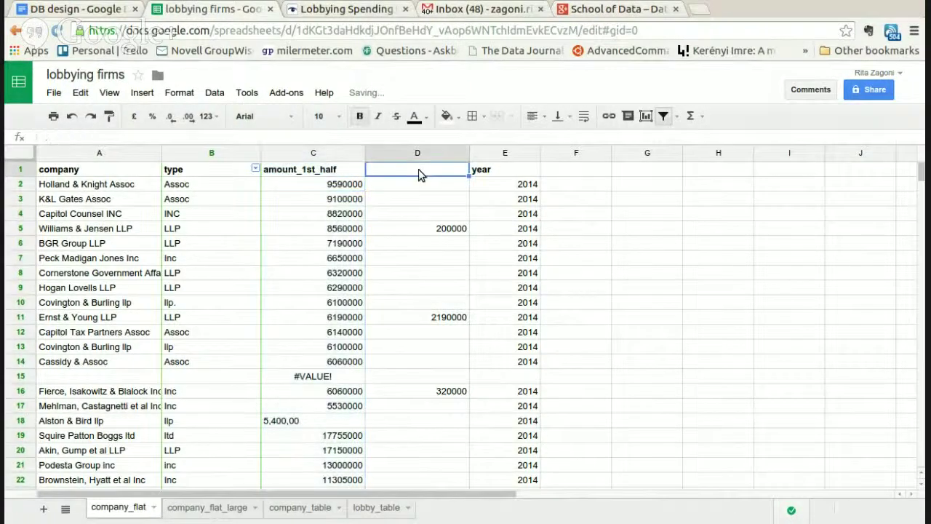
type("amount")
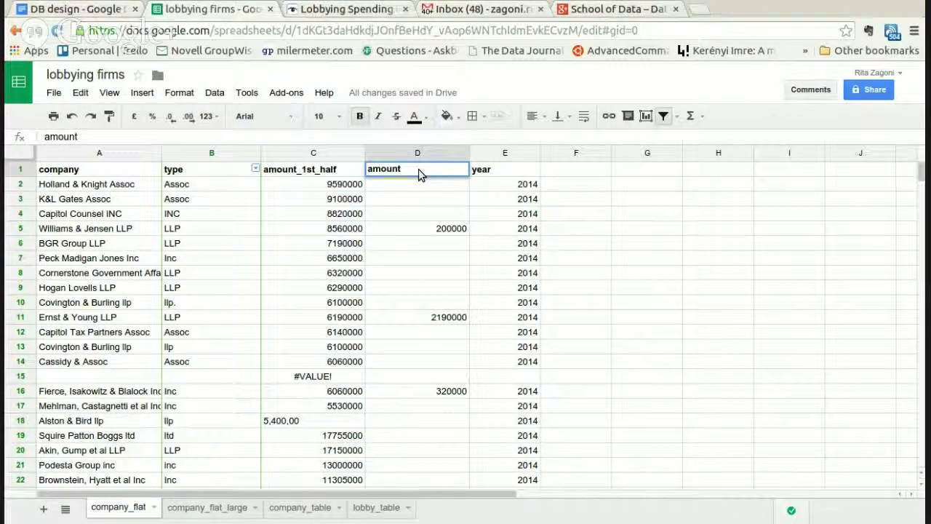
type("_2nd_half")
key("Return")
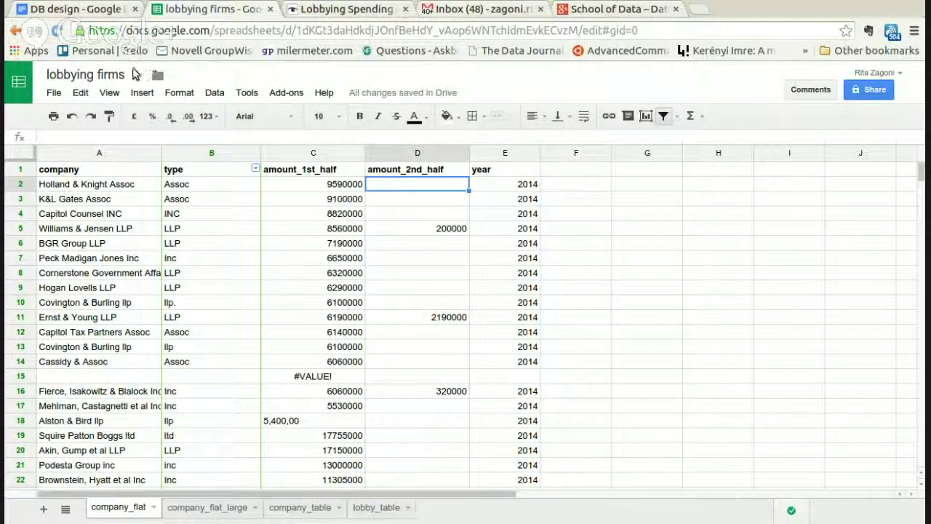
Step: Examine the empty company and type cells in row 15 and scan the rest of the table for other blanks
scroll(269, 234, "down", 3)
left_click(345, 246)
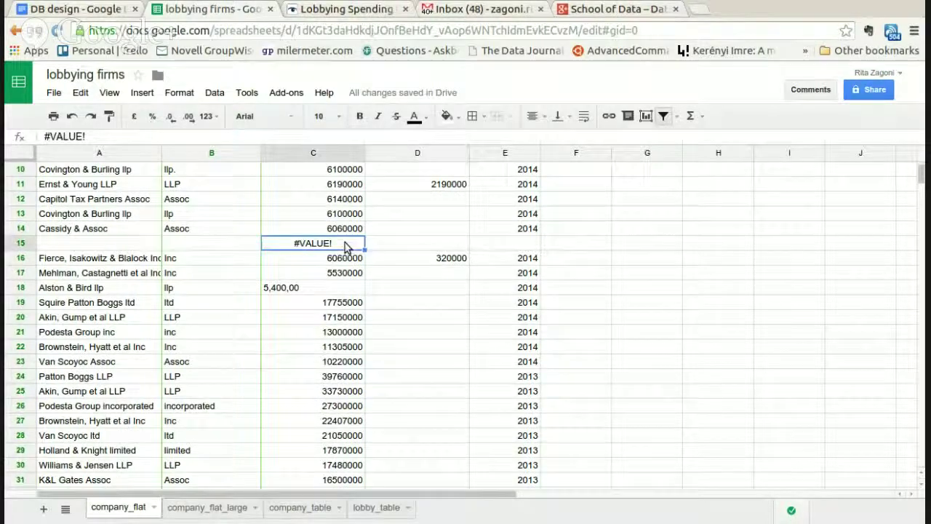
scroll(345, 246, "up", 2)
left_click(127, 336)
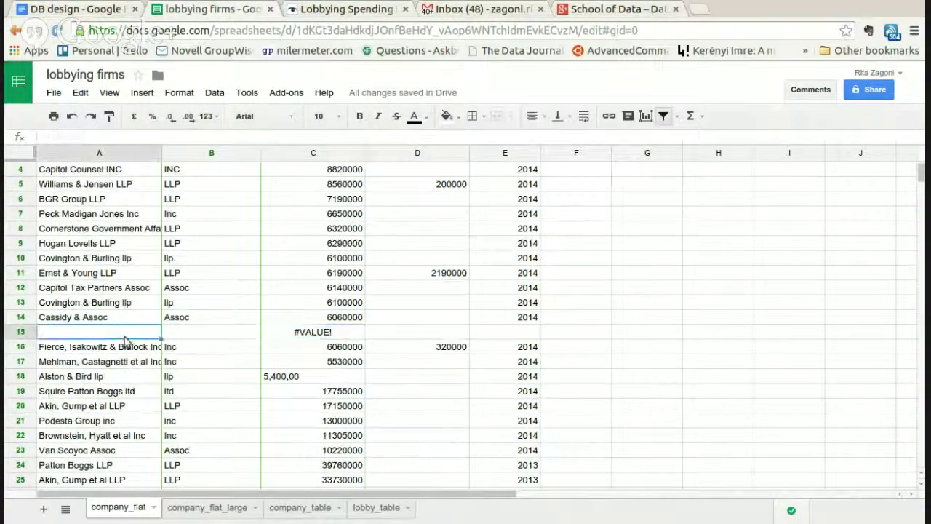
left_click(166, 334)
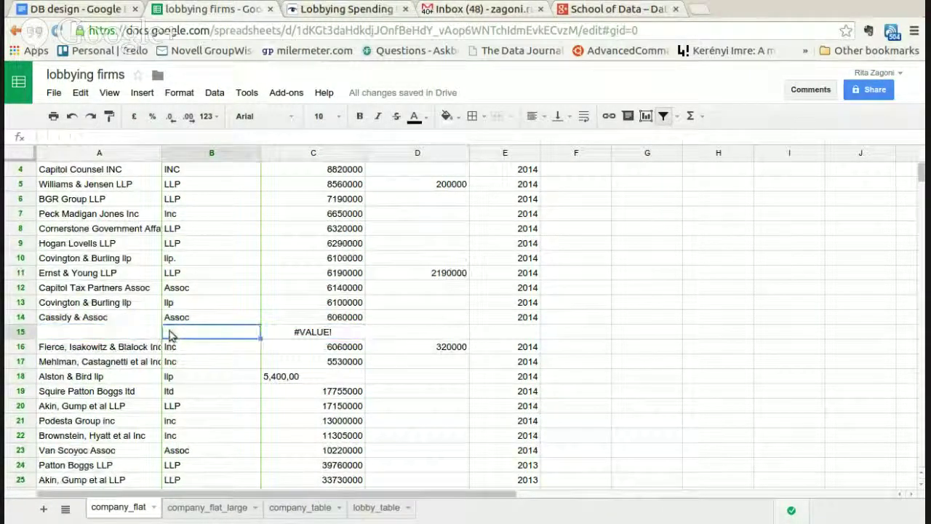
scroll(145, 331, "down", 15)
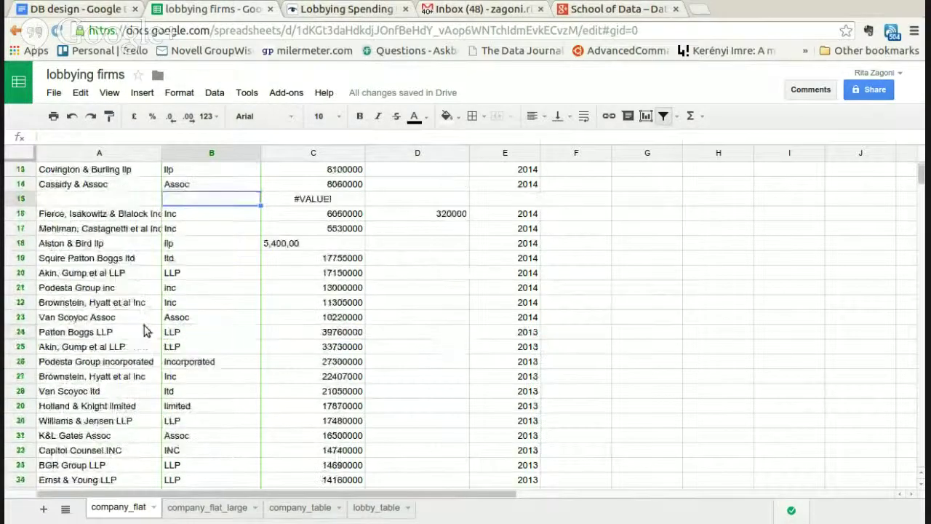
scroll(152, 331, "down", 2)
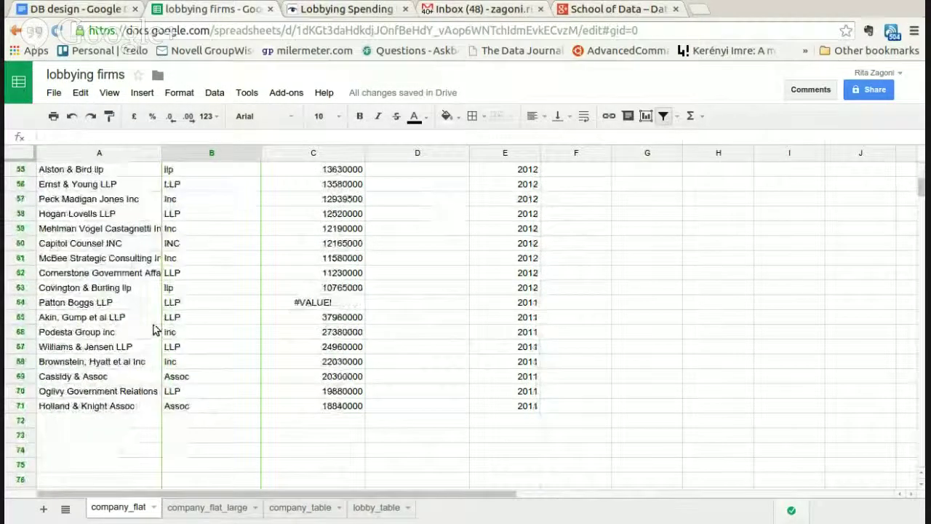
scroll(152, 331, "up", 17)
scroll(153, 329, "up", 1)
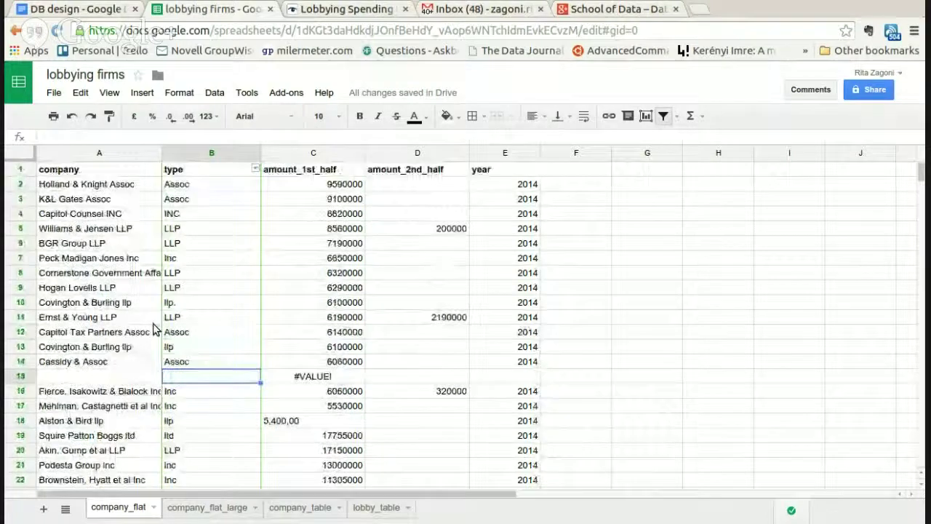
left_click(123, 377)
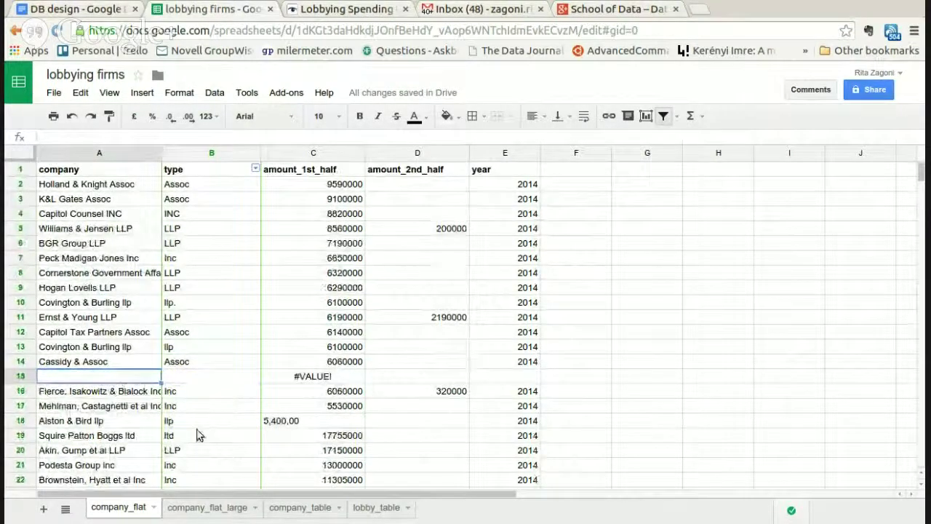
mouse_move(154, 381)
left_mouse_down()
mouse_move(351, 360)
mouse_move(355, 369)
mouse_move(204, 387)
mouse_move(191, 374)
mouse_move(151, 377)
left_mouse_up()
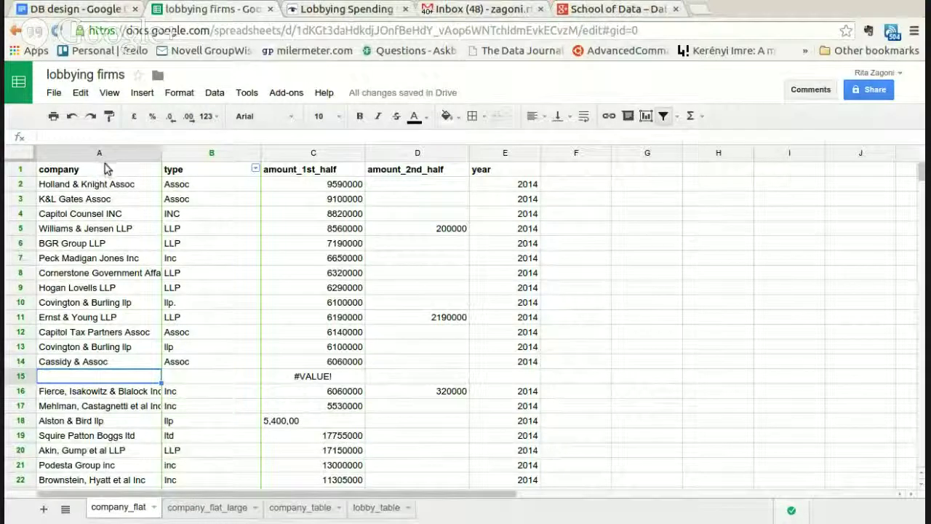
Step: Compare the empty company cell A15 and the error in C15 with the filled company cells A2 and A3
left_click(90, 189)
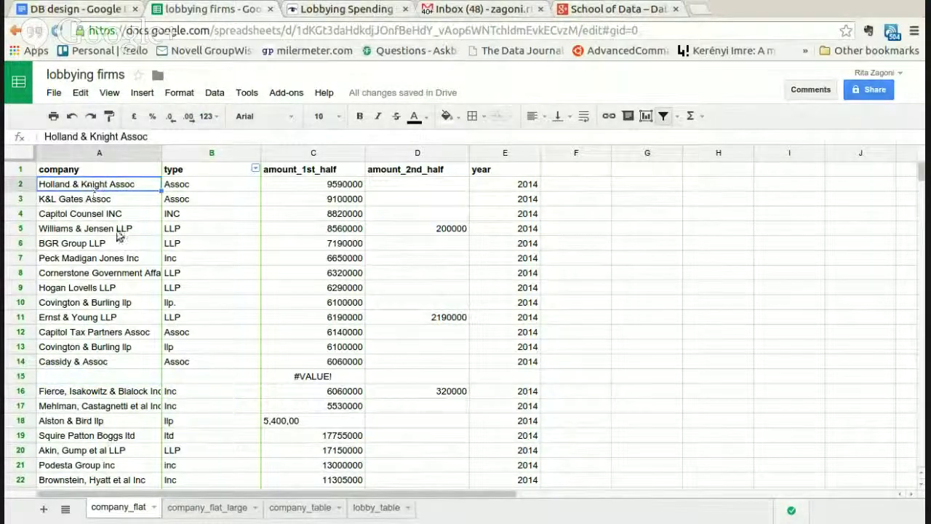
left_click(109, 378)
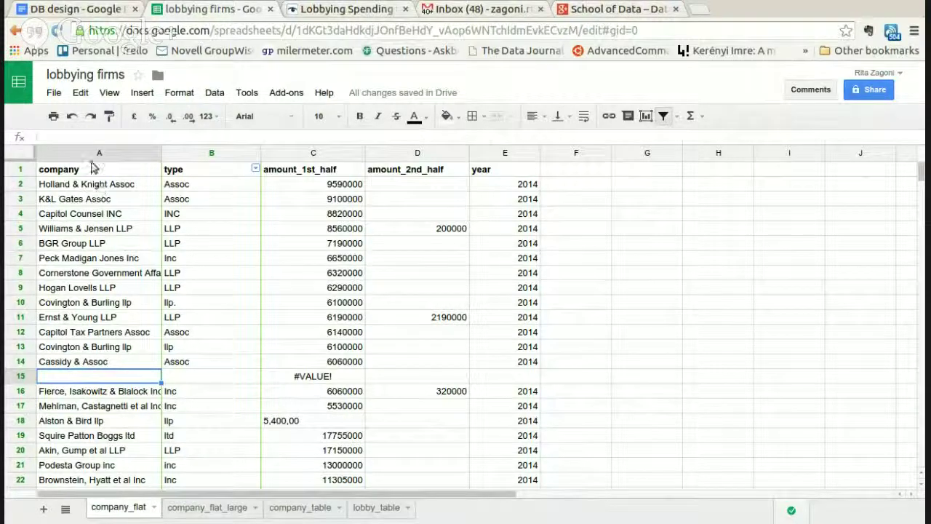
left_click(87, 185)
left_click(87, 200)
left_click(109, 376)
left_click(356, 377)
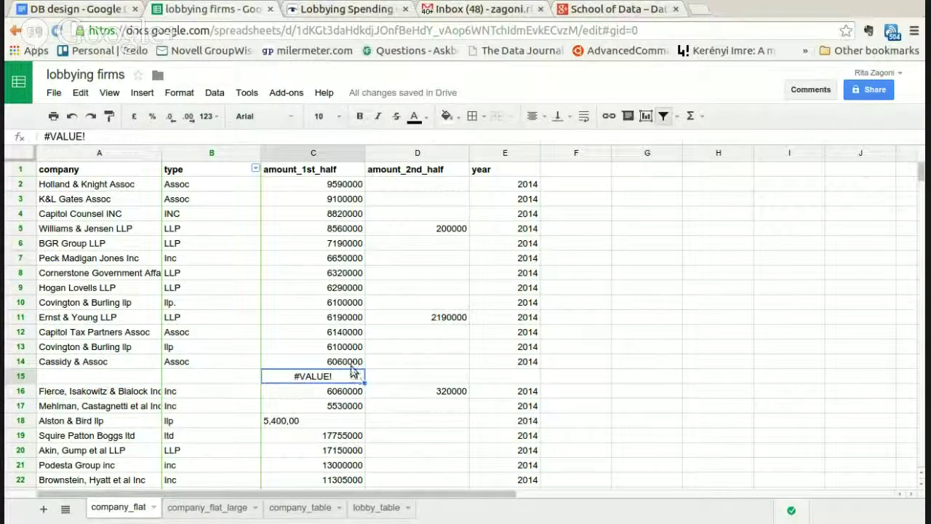
left_click(71, 184)
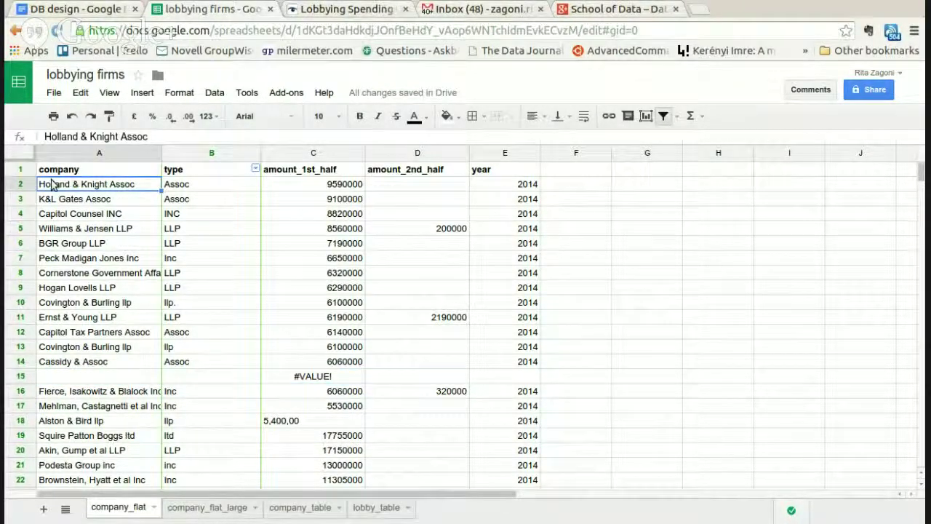
left_click(100, 151)
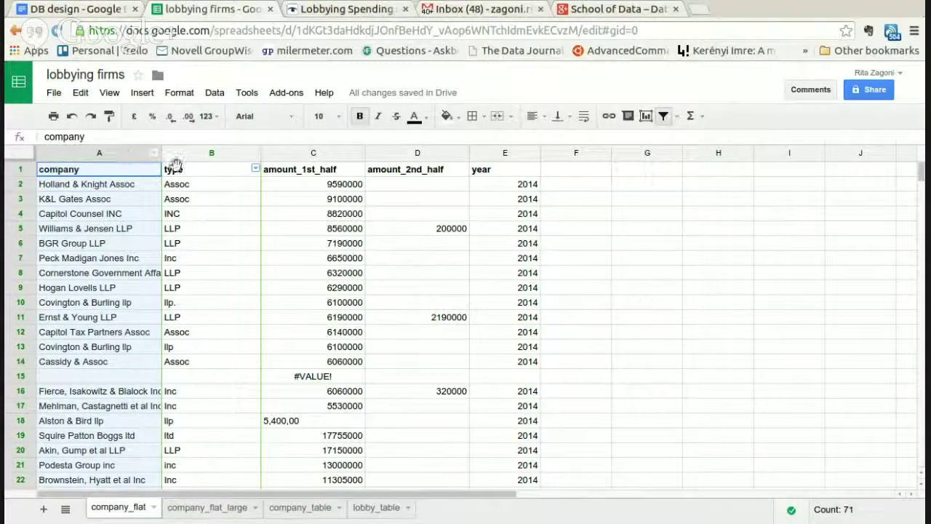
left_click_drag(146, 154, 119, 159)
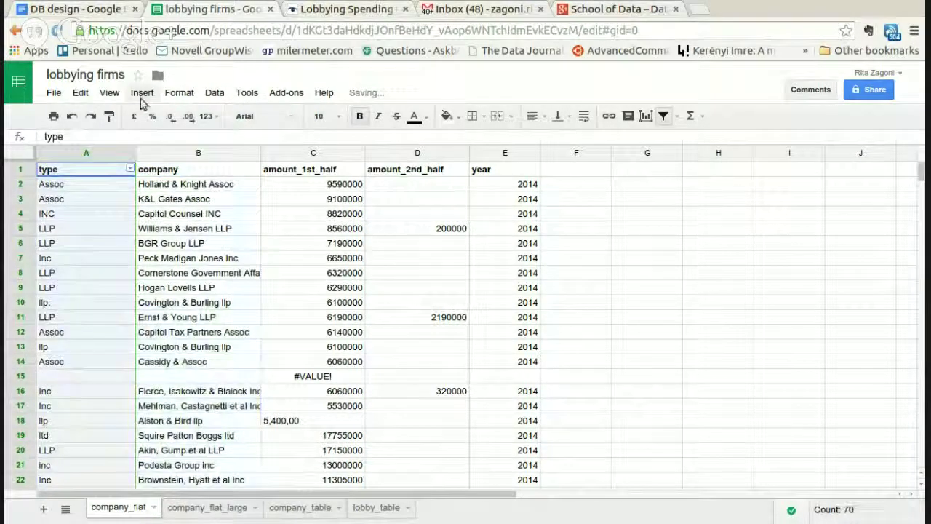
key("ctrl+z")
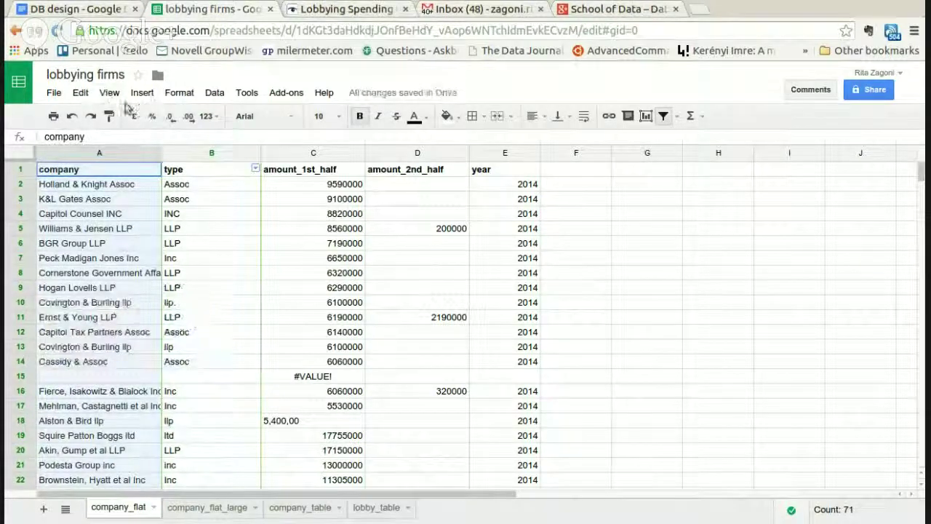
Step: Turn off the existing filter on the type column
left_click(215, 95)
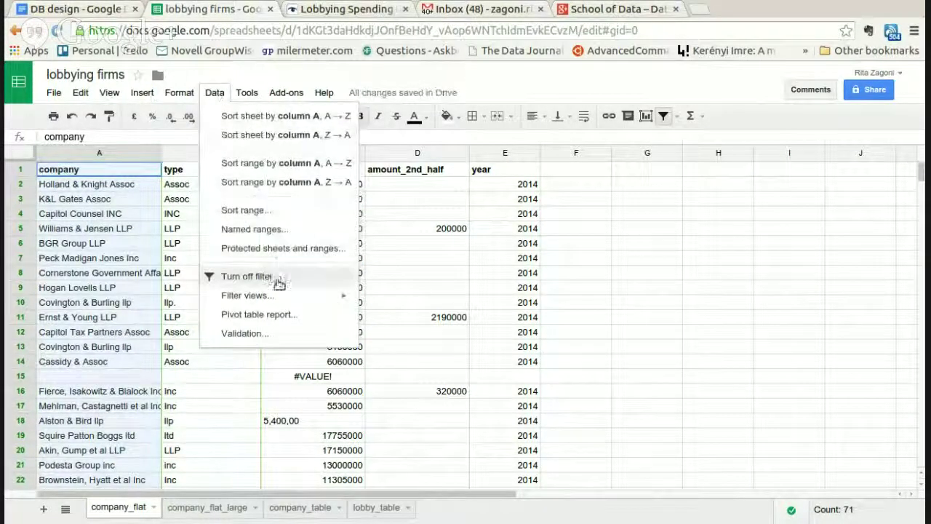
left_click(153, 198)
left_click(157, 172)
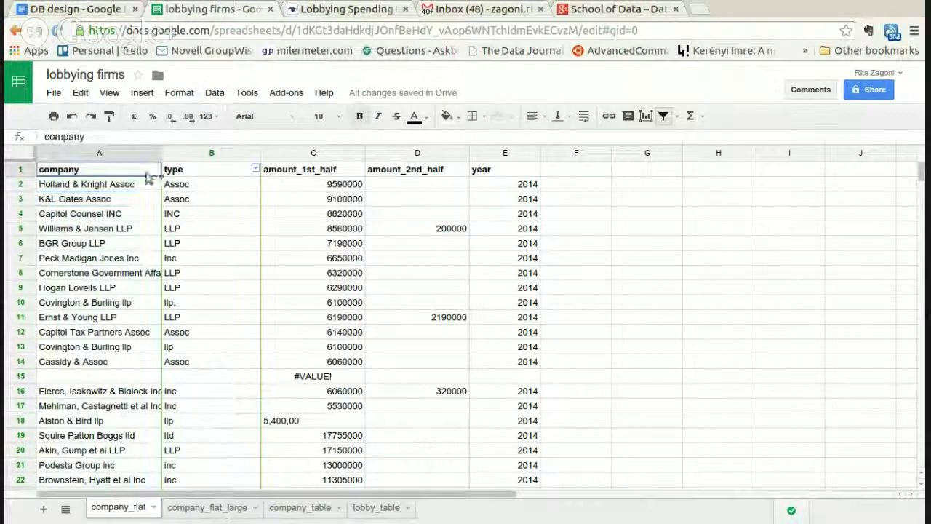
left_click(217, 93)
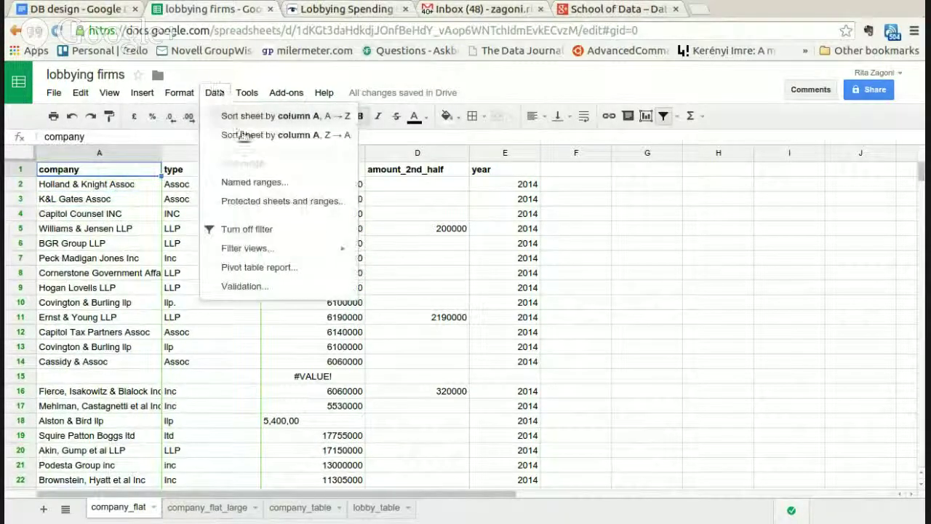
left_click(270, 229)
left_click(148, 213)
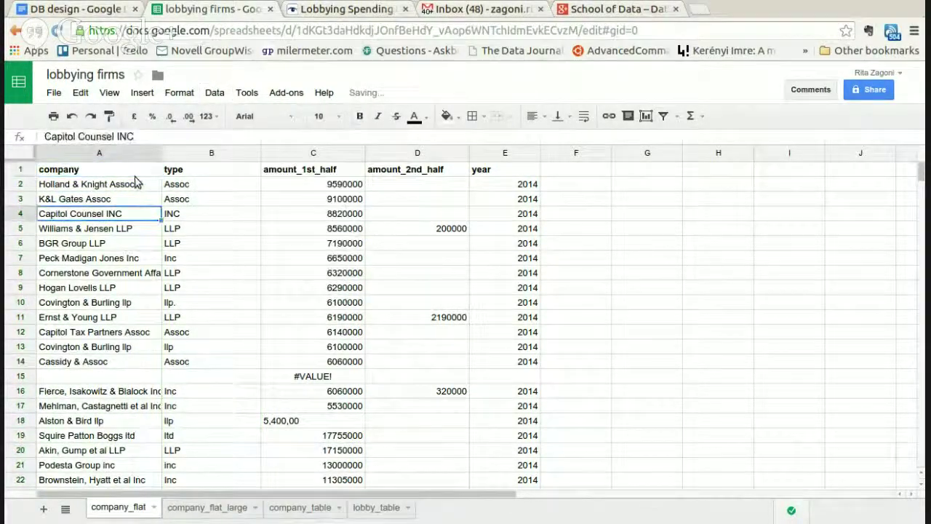
Step: Add a filter across columns A to E and show only the rows whose company is blank
left_click_drag(129, 154, 488, 185)
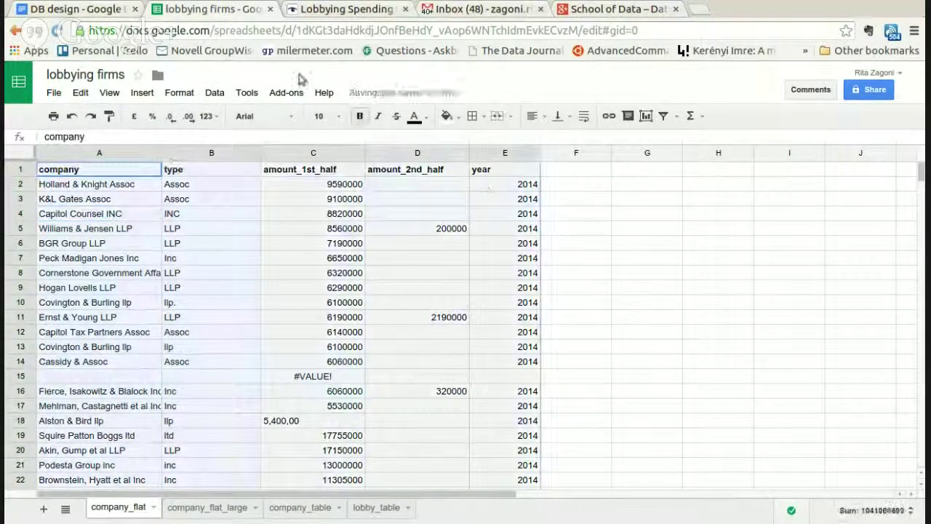
left_click(216, 93)
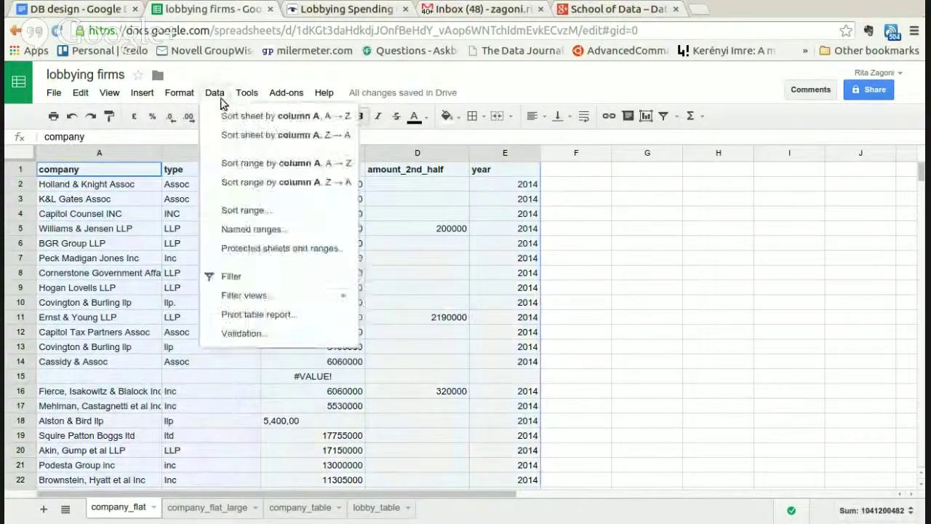
left_click(235, 276)
left_click(156, 169)
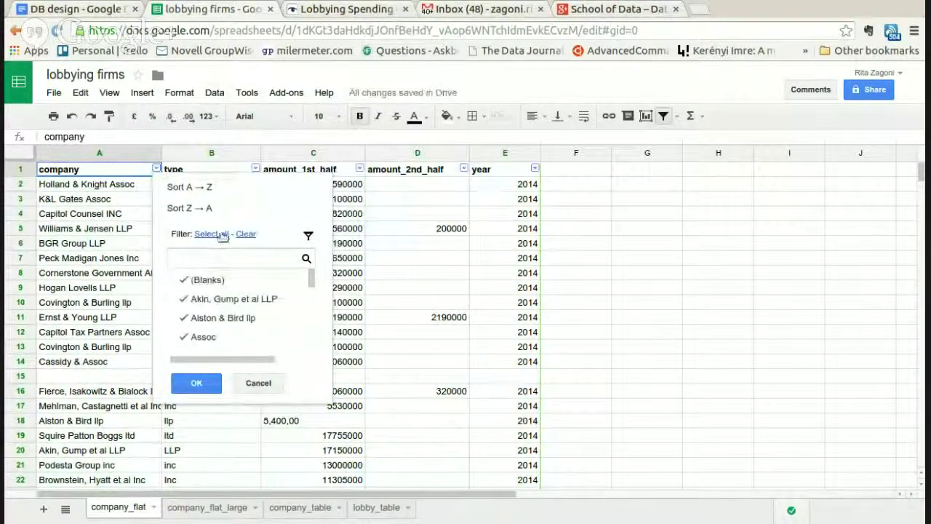
left_click(245, 234)
left_click(206, 280)
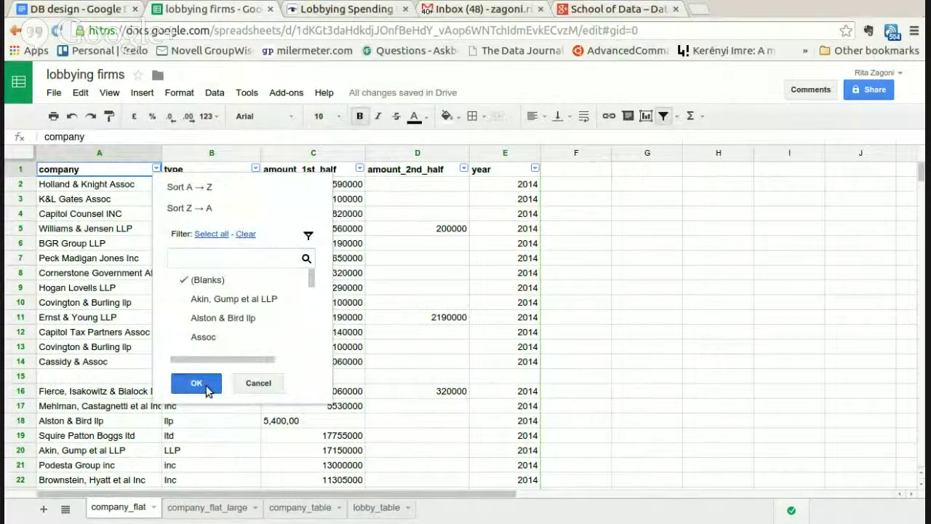
left_click(196, 383)
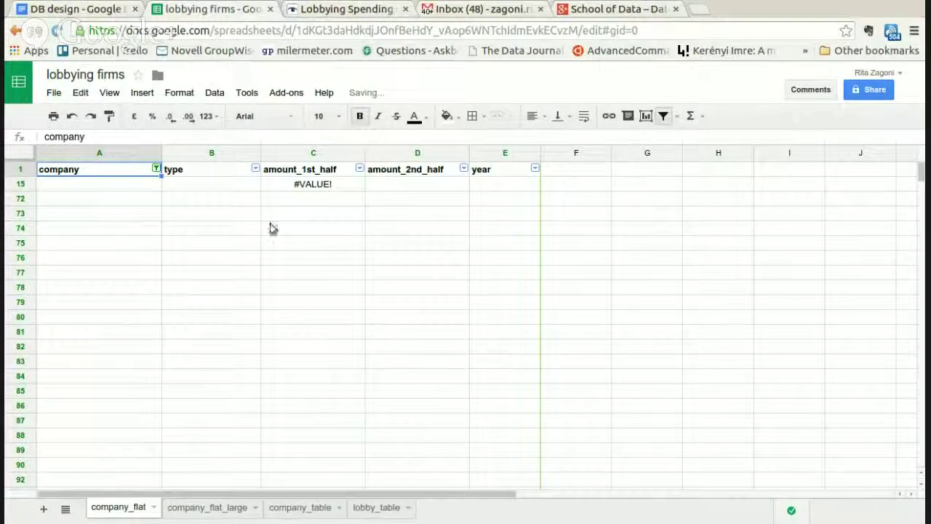
Step: Delete row 15, the row with no company and an error value in amount_1st_half
left_click(85, 185)
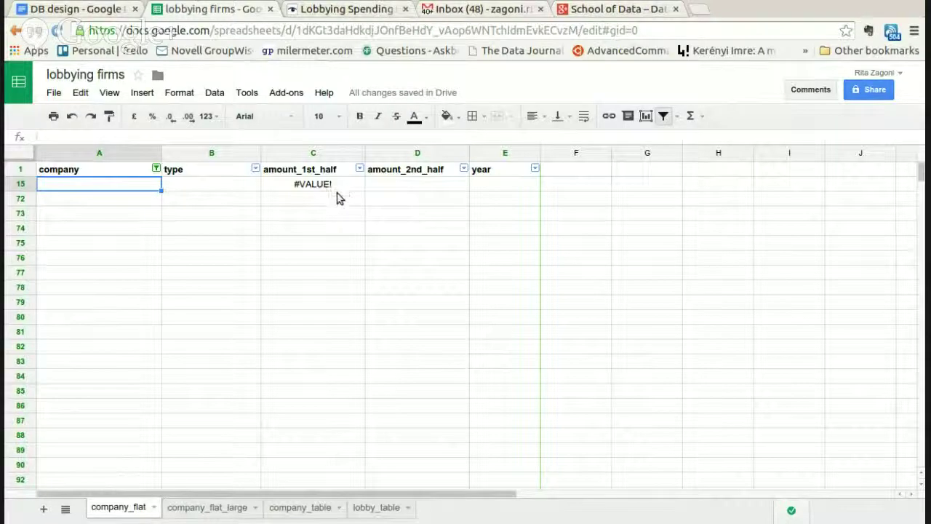
left_click(29, 188)
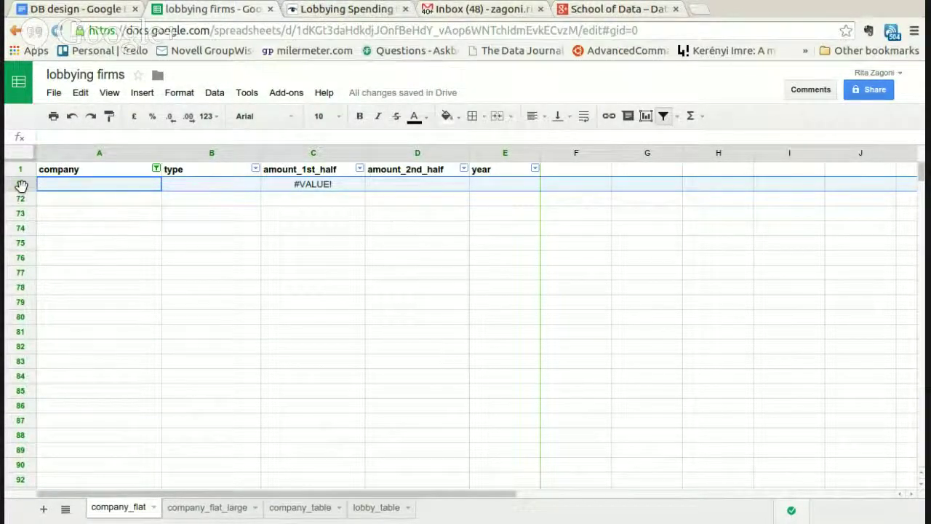
right_click(21, 186)
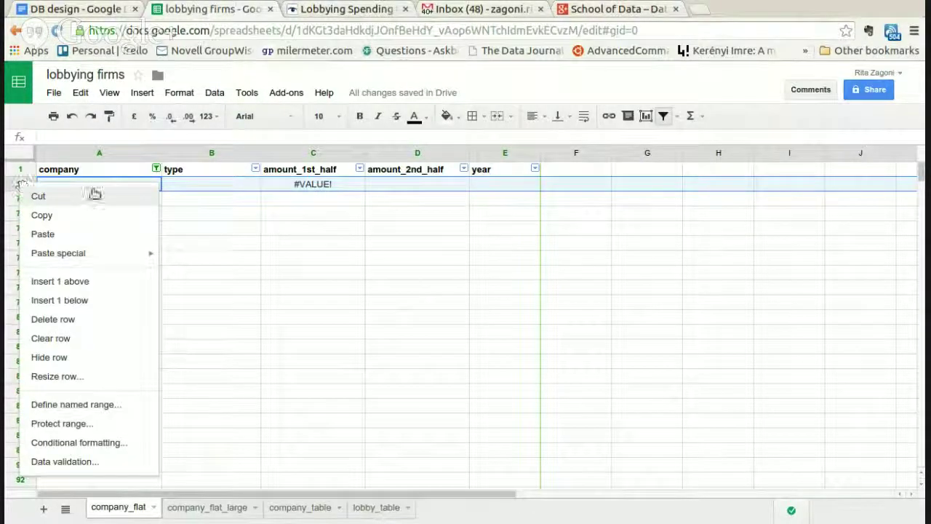
left_click(225, 191)
left_click(38, 182)
right_click(23, 186)
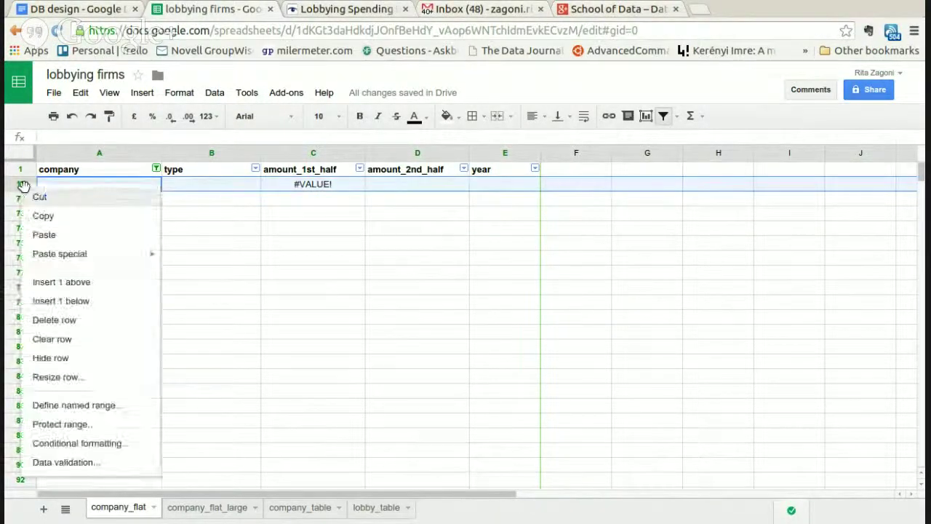
left_click(84, 319)
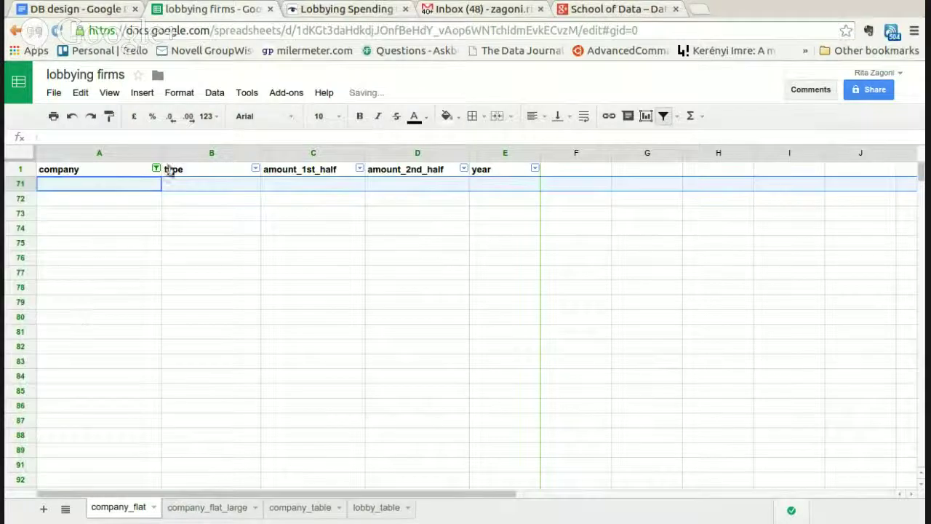
Step: Reset the company filter to show all values again
left_click(155, 168)
left_click(219, 235)
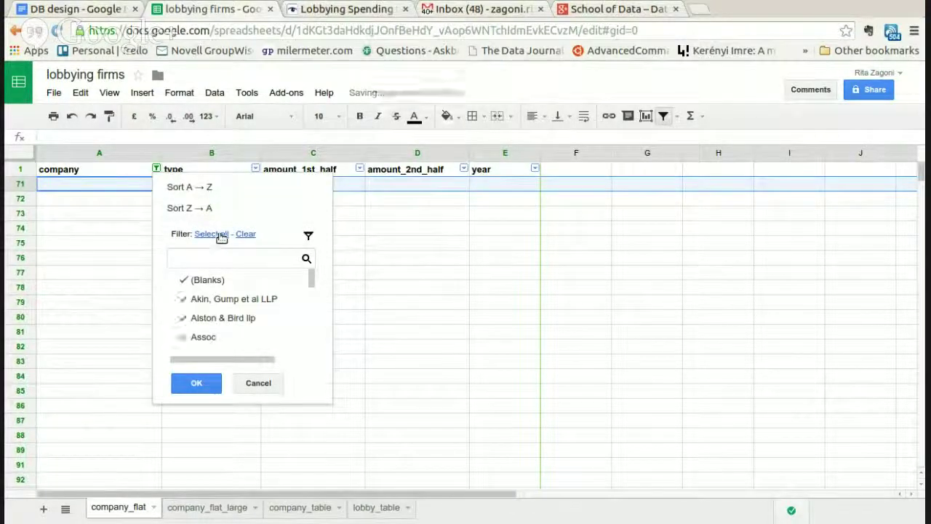
left_click(195, 383)
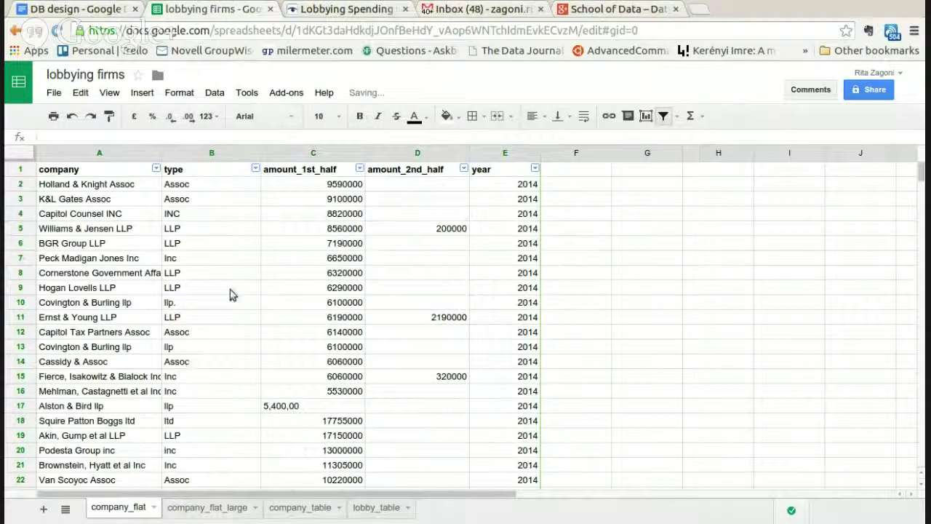
Step: Inspect the remaining data for faulty amounts, checking C38, row 8's company and type, and the amount in row 17
scroll(247, 277, "down", 5)
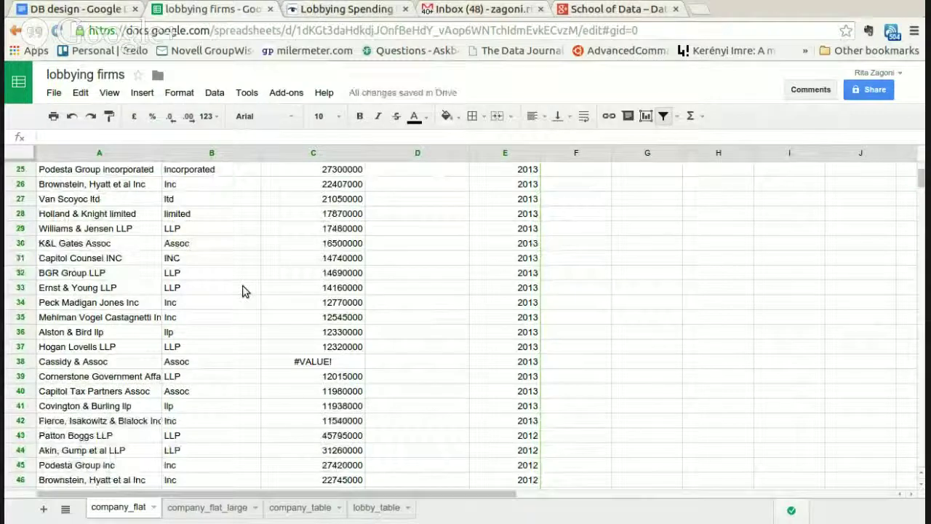
left_click(283, 360)
scroll(276, 345, "up", 5)
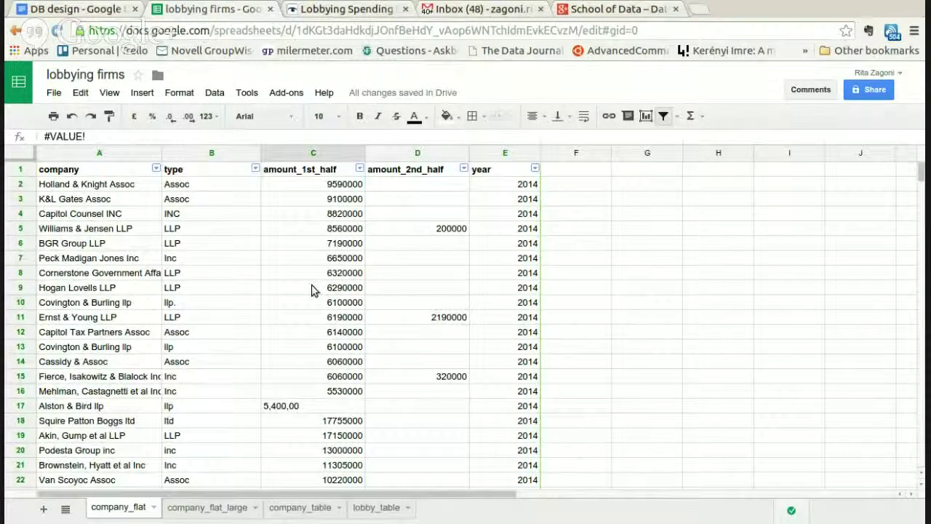
left_click(119, 273)
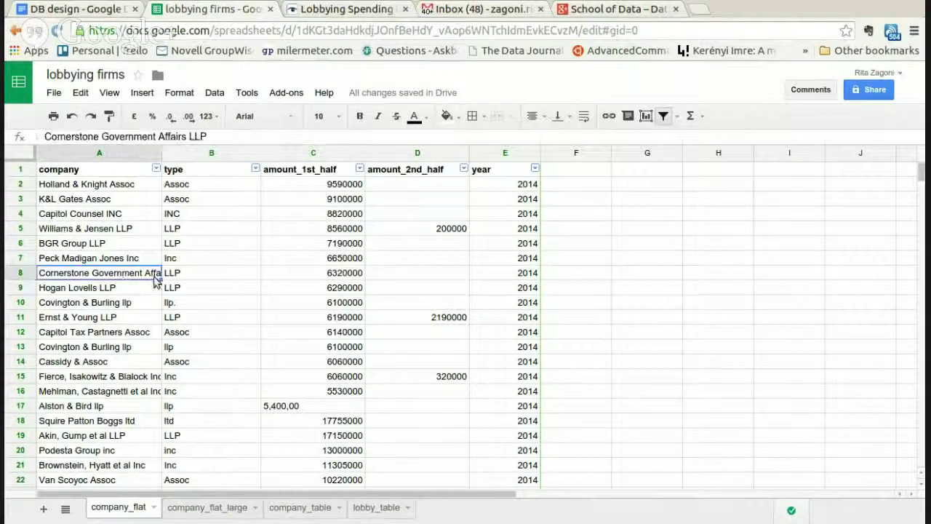
left_click(183, 273)
scroll(313, 284, "down", 3)
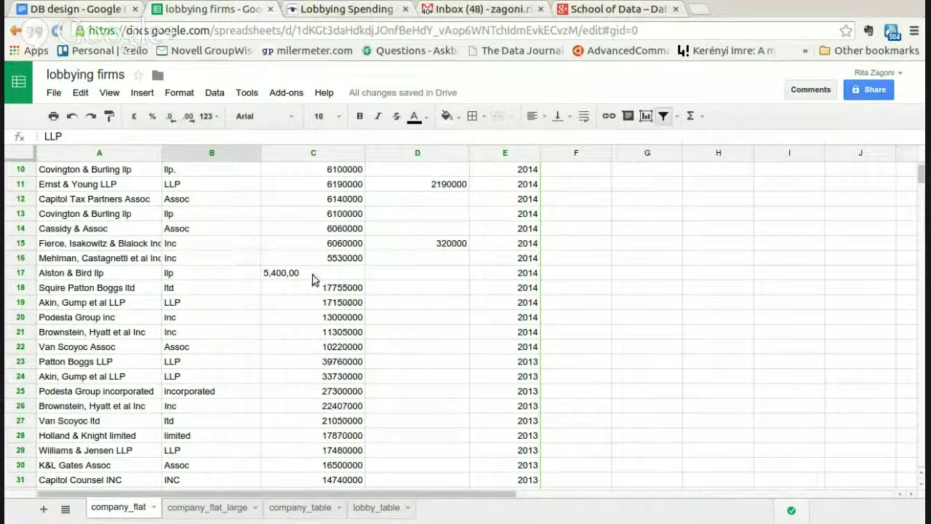
Step: Clear the #VALUE! error from the 2013 amount_1st_half cell of Cassidy & Assoc, C38
left_click(327, 275)
scroll(356, 303, "down", 6)
scroll(356, 302, "down", 1)
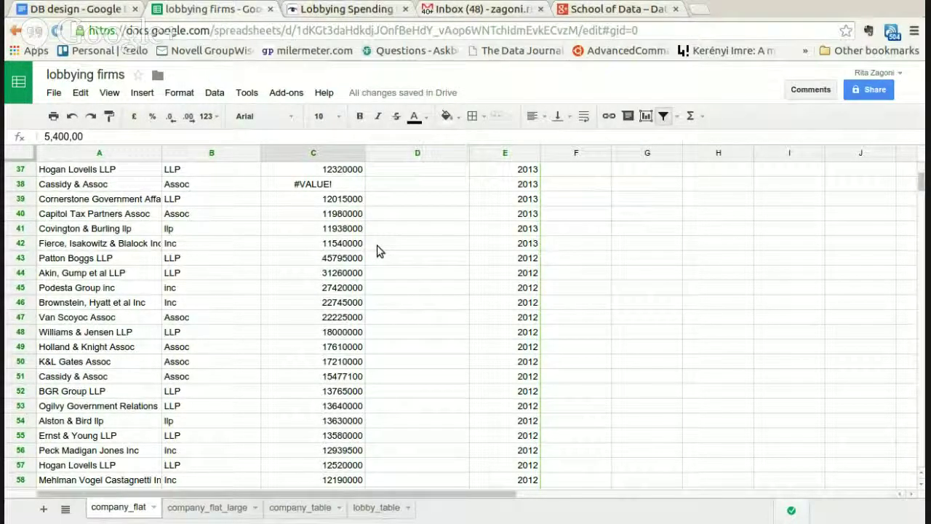
scroll(377, 251, "up", 2)
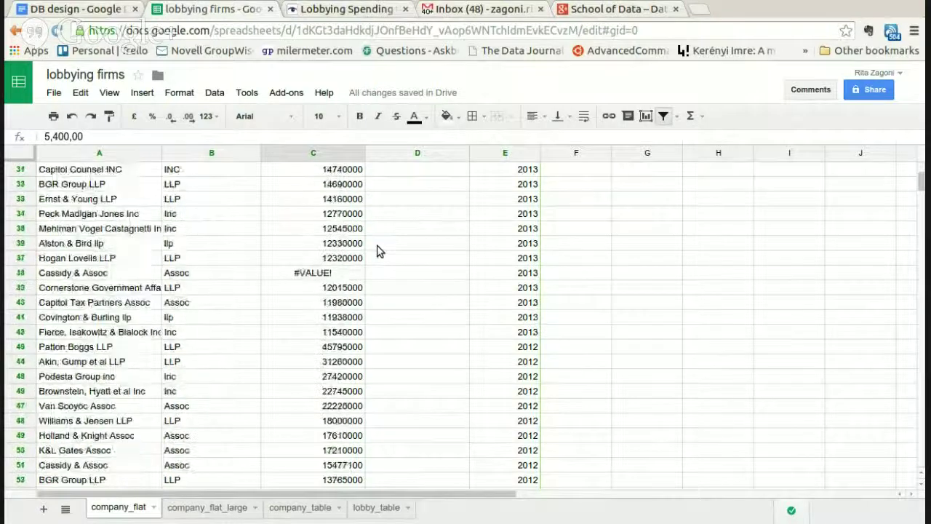
left_click(320, 287)
left_click(323, 276)
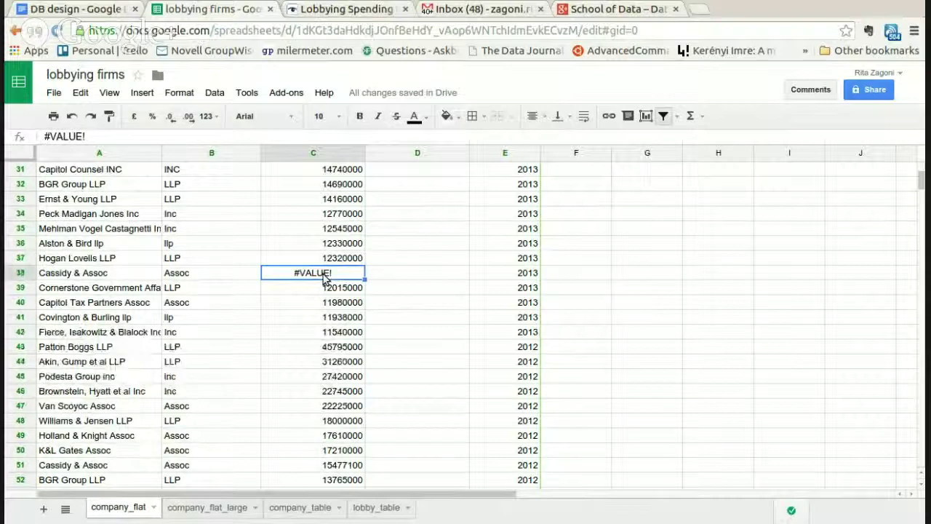
key("Delete")
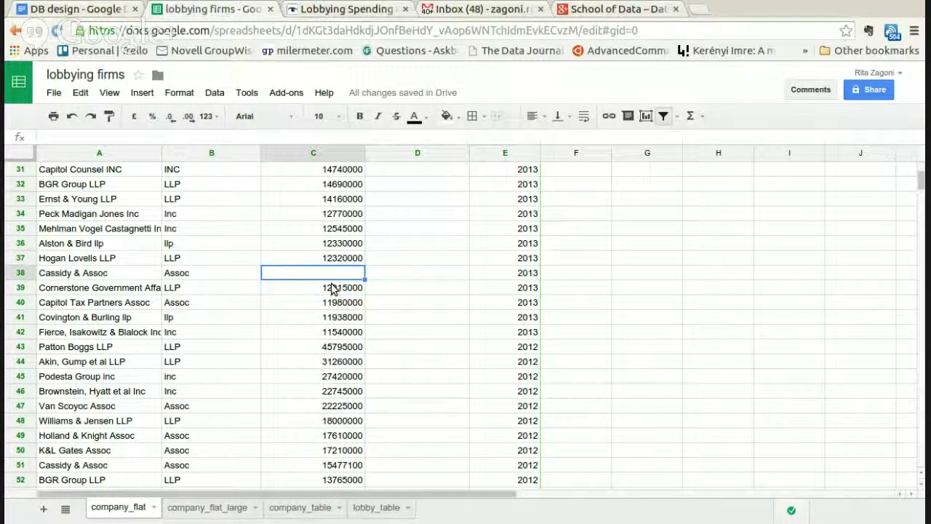
Step: Insert one empty column immediately after amount_1st_half, before amount_2nd_half
scroll(332, 291, "up", 2)
scroll(349, 312, "up", 10)
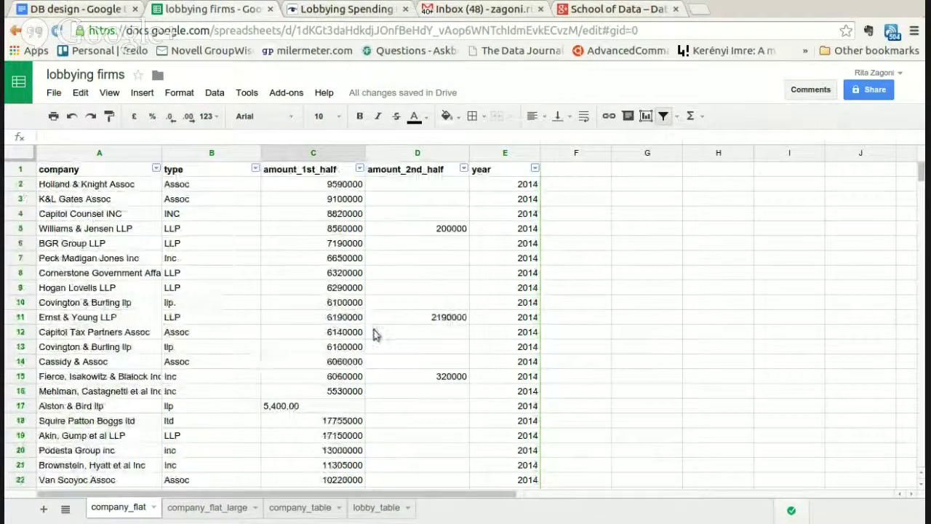
left_click(642, 213)
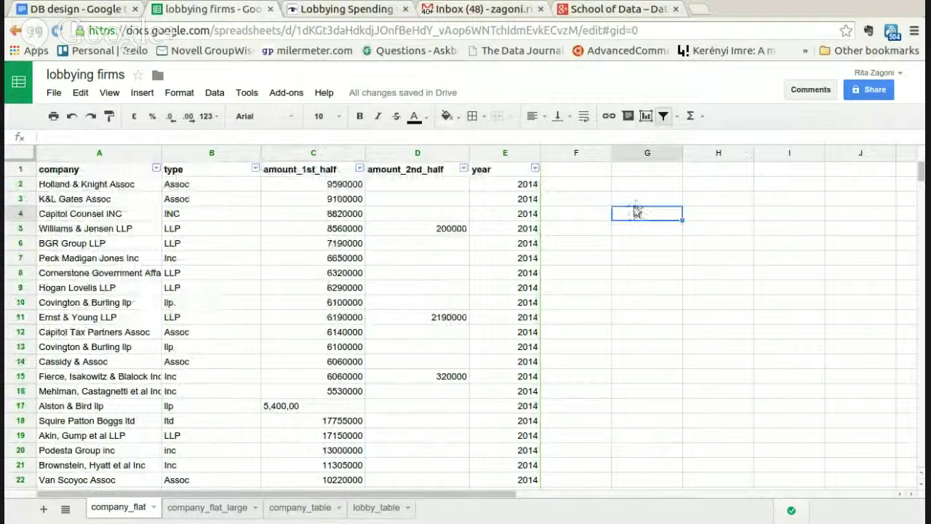
left_click(621, 200)
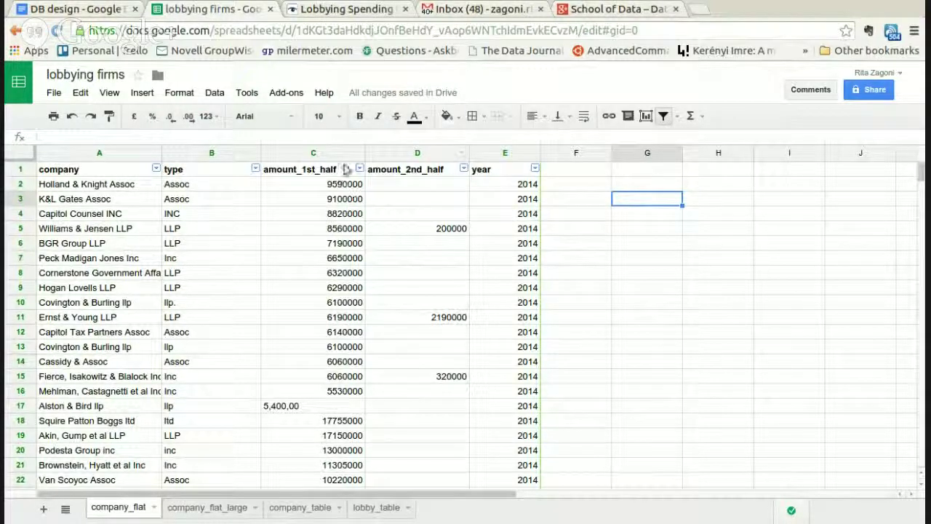
scroll(356, 193, "down", 6)
scroll(356, 196, "up", 6)
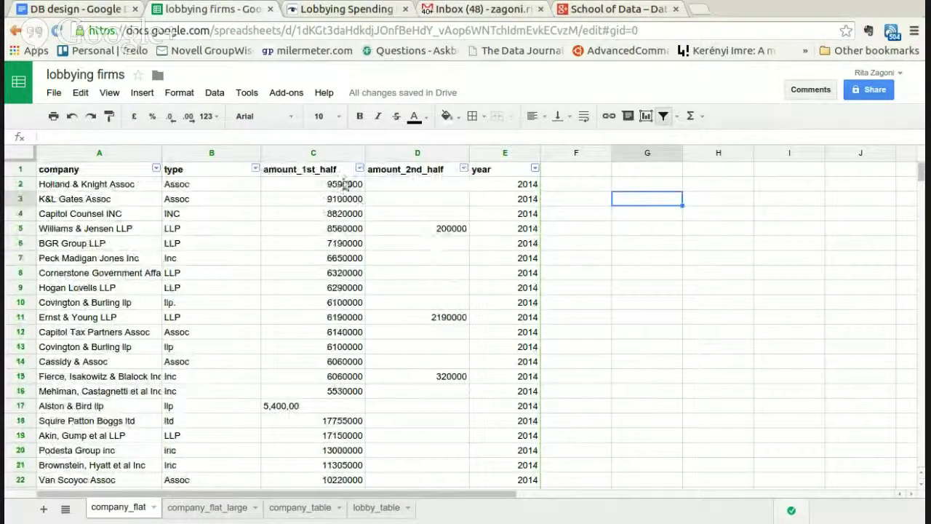
right_click(346, 154)
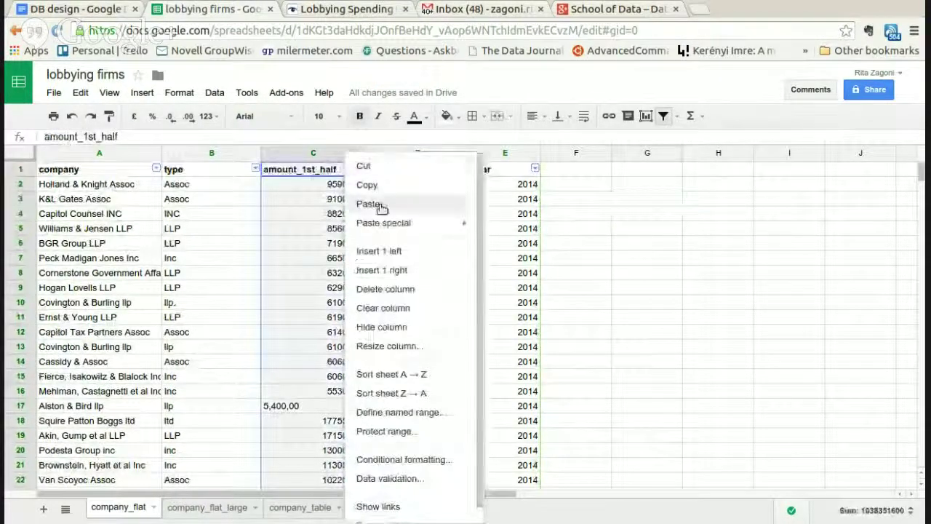
left_click(381, 270)
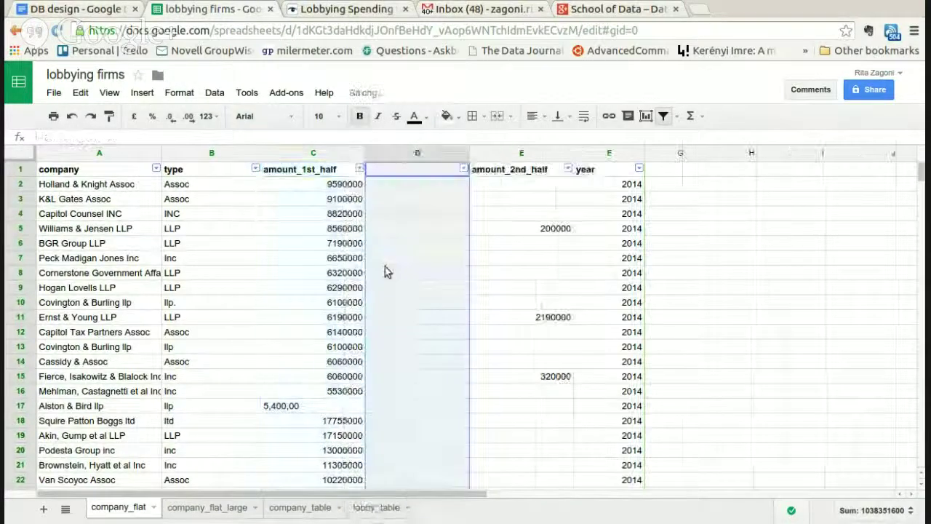
Step: Enter the formula =IF(ISBLANK(C2),"NA",C2) in D2 to mark blank first-half amounts as NA
left_click(407, 190)
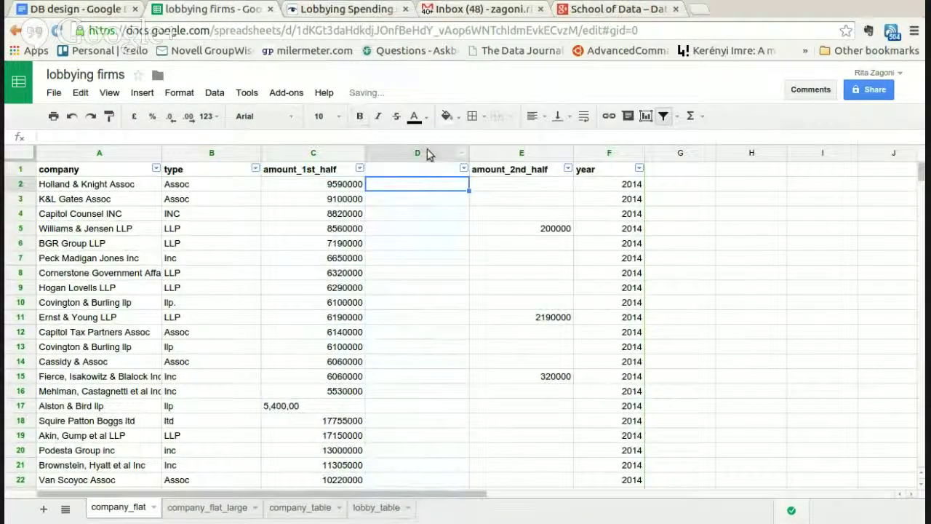
type("=IF")
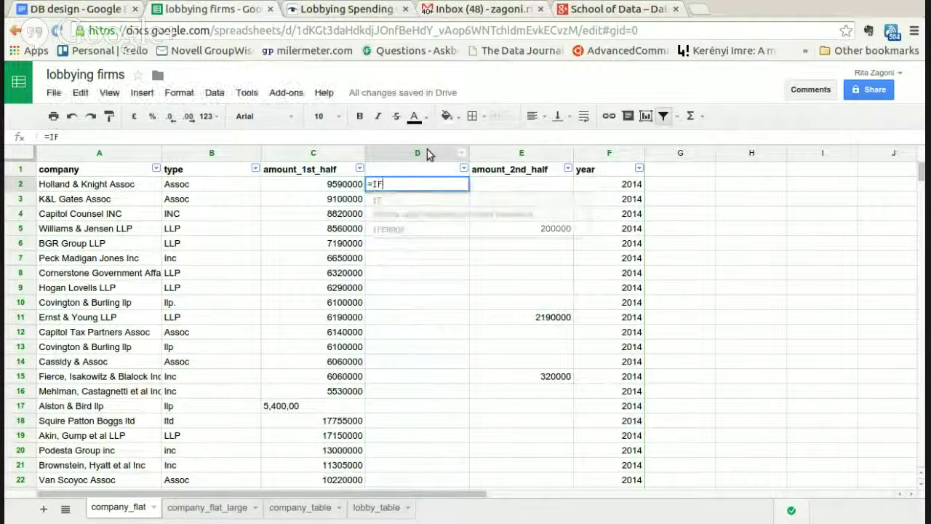
type("(")
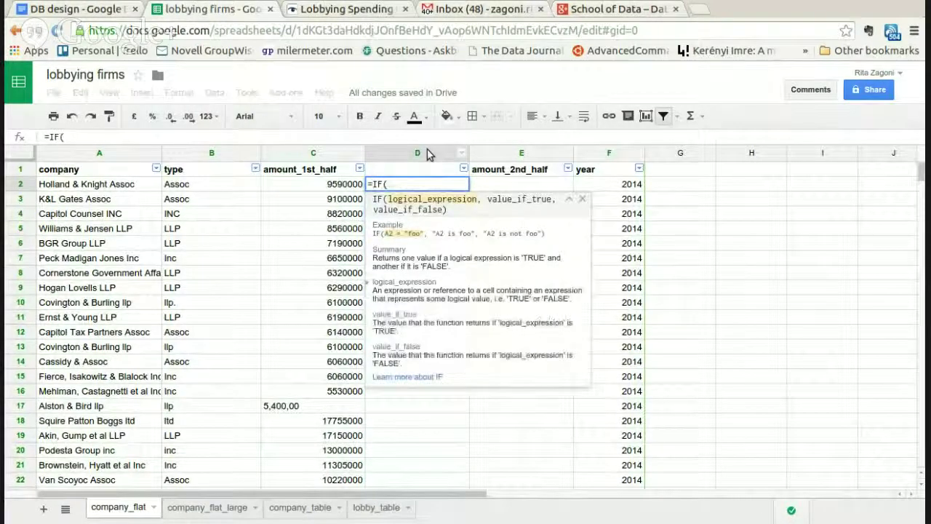
type("ISB")
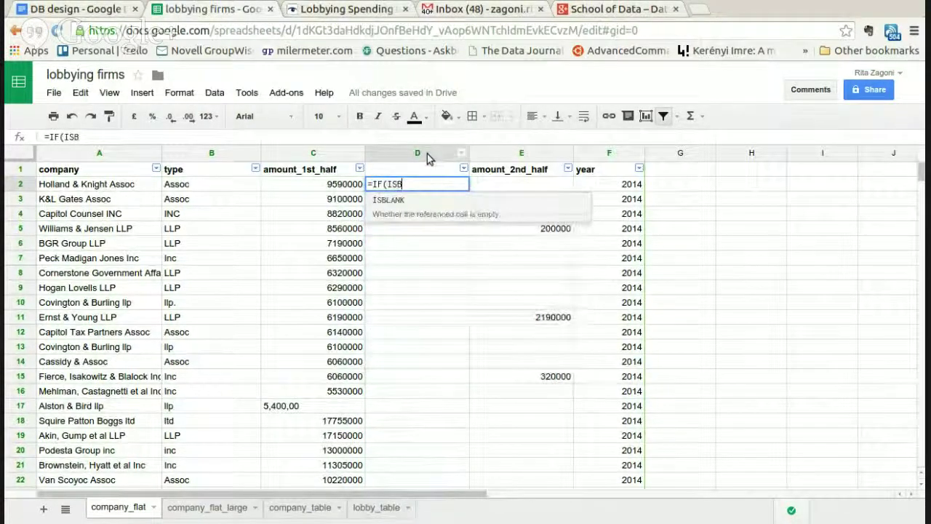
left_click(406, 201)
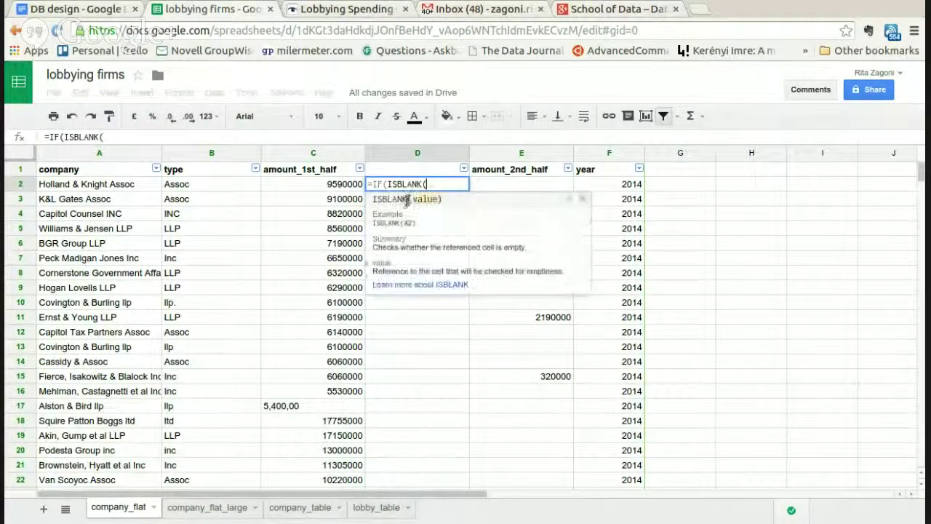
left_click(332, 189)
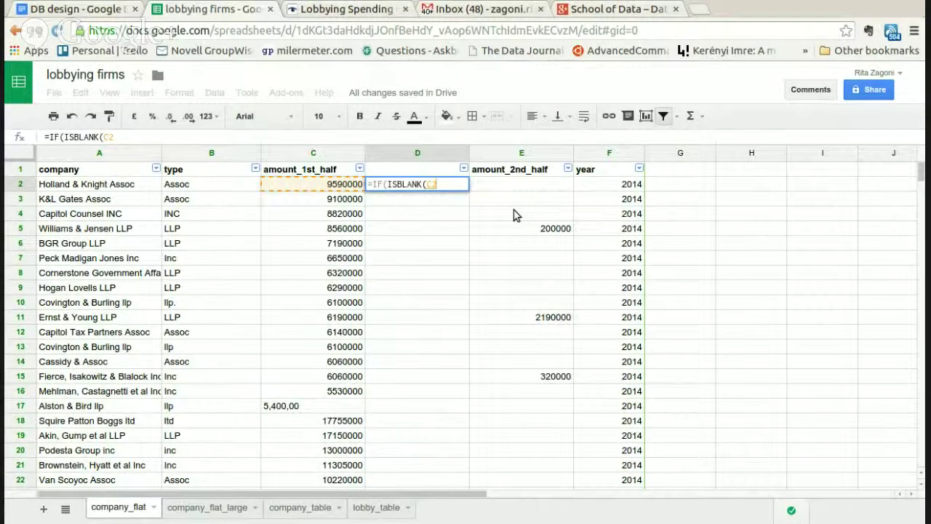
type("),")
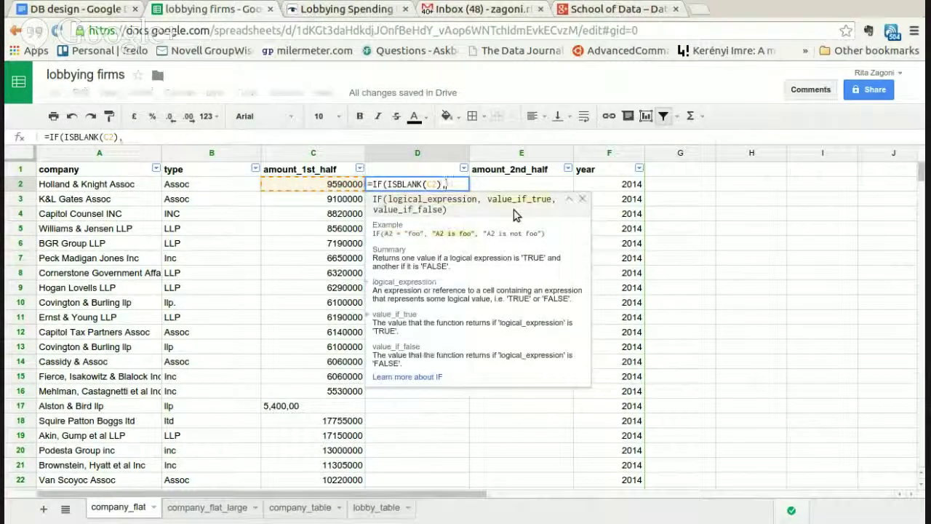
type("\"")
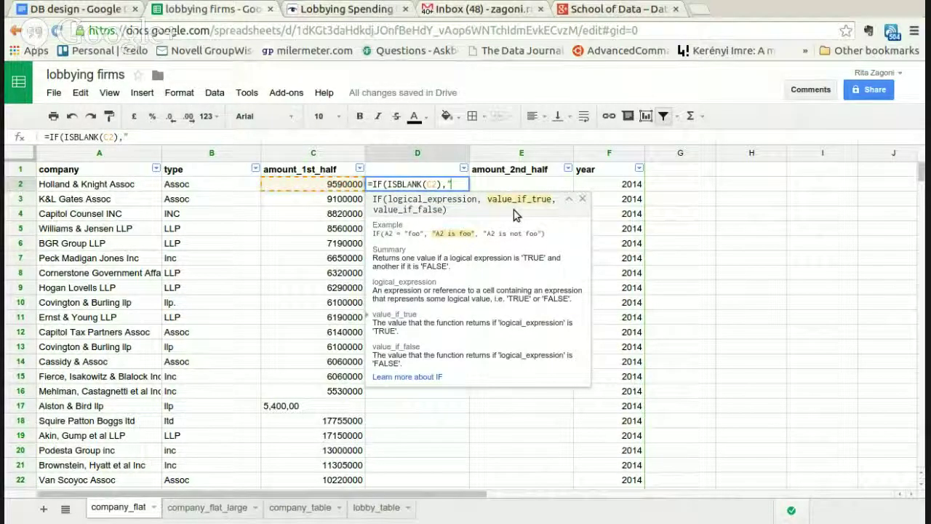
type("NA\",")
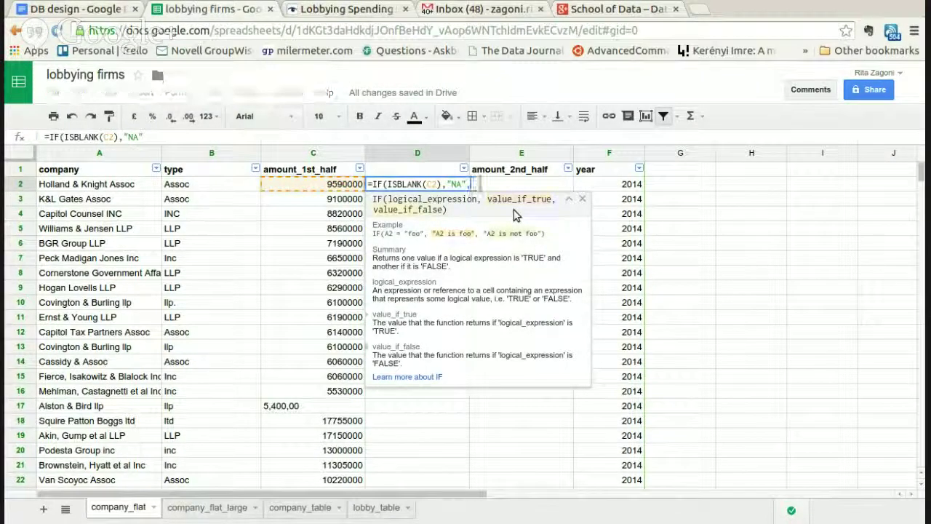
left_click(342, 186)
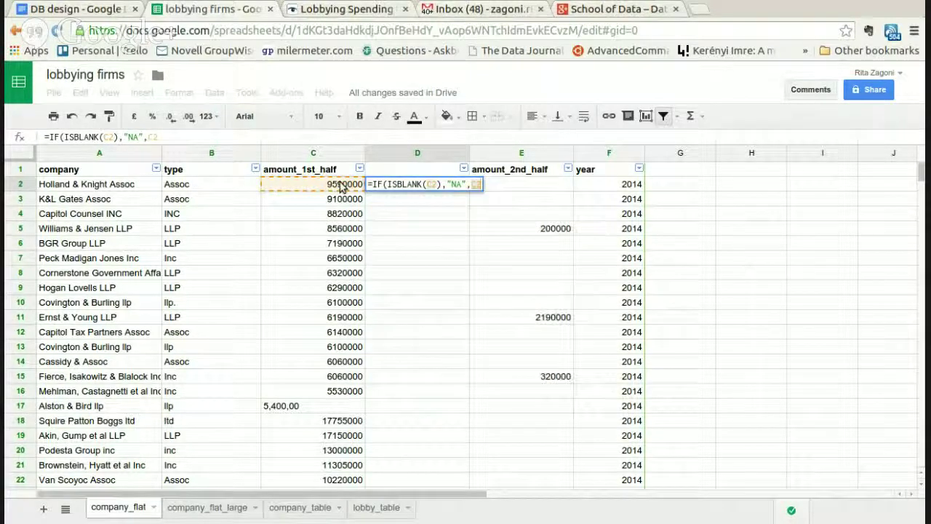
type(")")
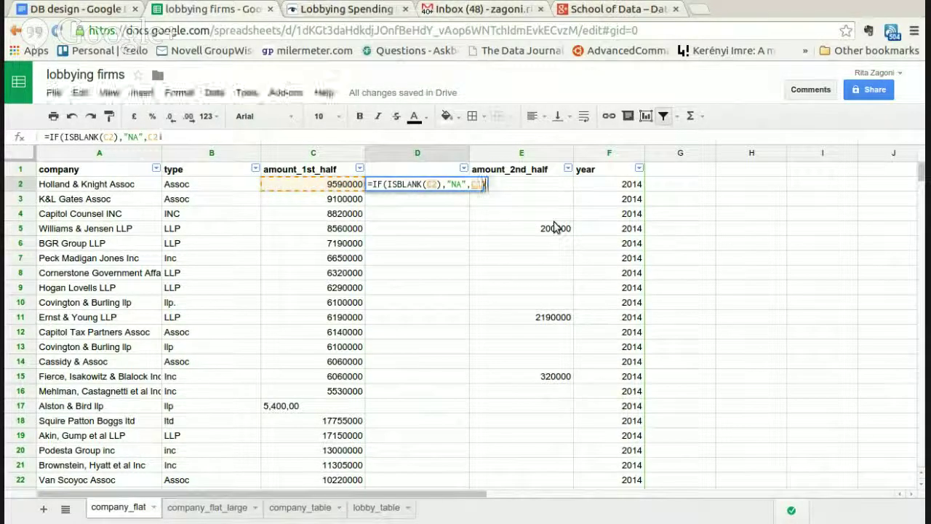
key("Return")
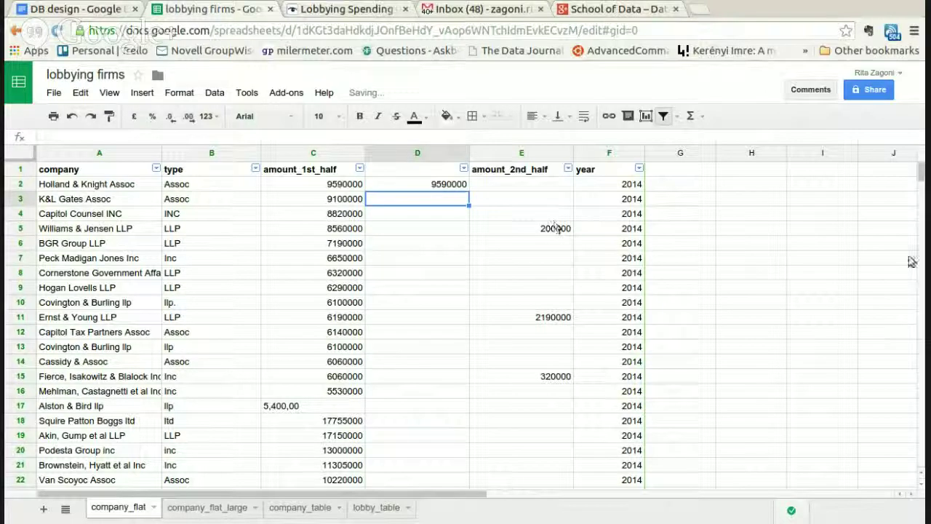
Step: Autofill the D2 formula down column D to row 37 and check the blank amount in C38
left_click(463, 187)
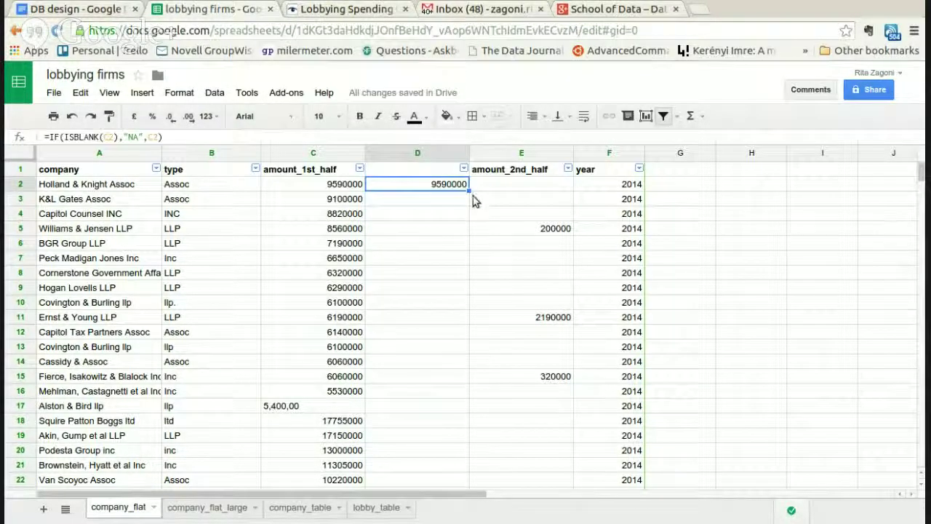
double_click(470, 190)
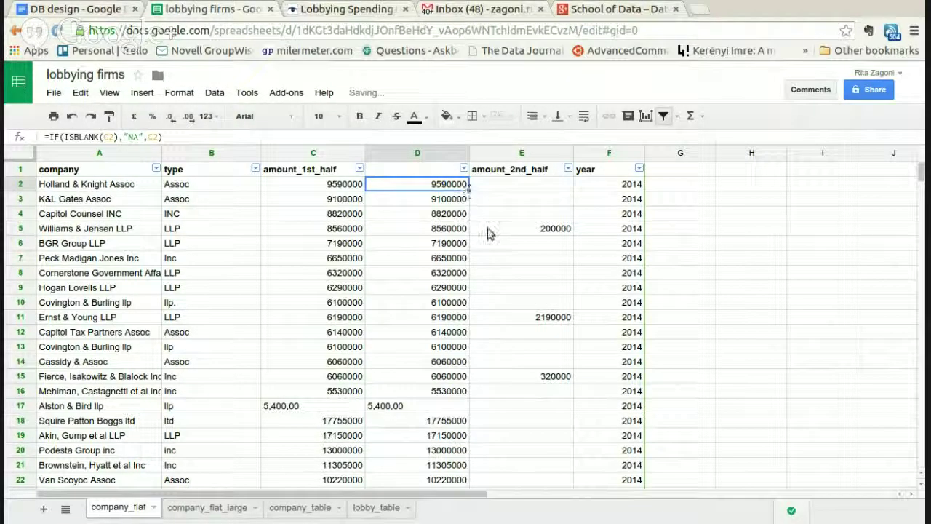
scroll(480, 247, "down", 6)
scroll(467, 256, "down", 3)
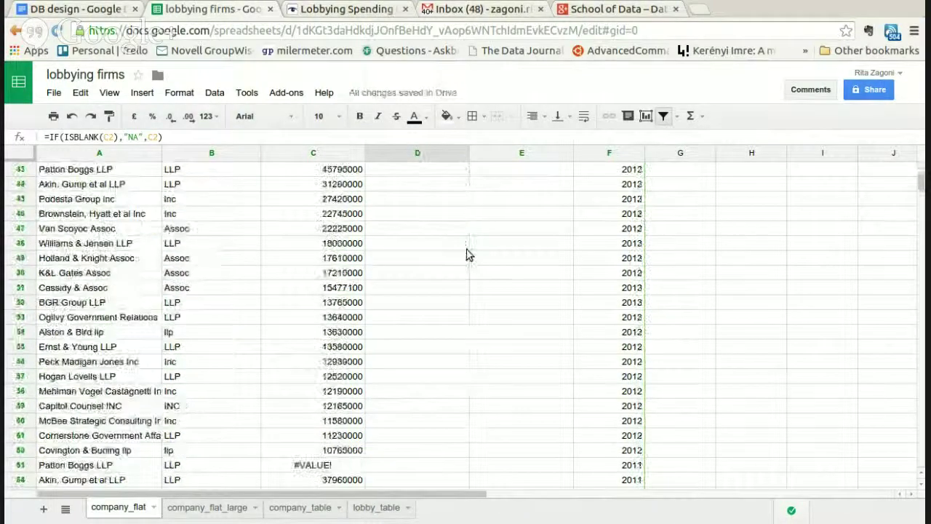
scroll(469, 256, "up", 2)
scroll(467, 256, "up", 1)
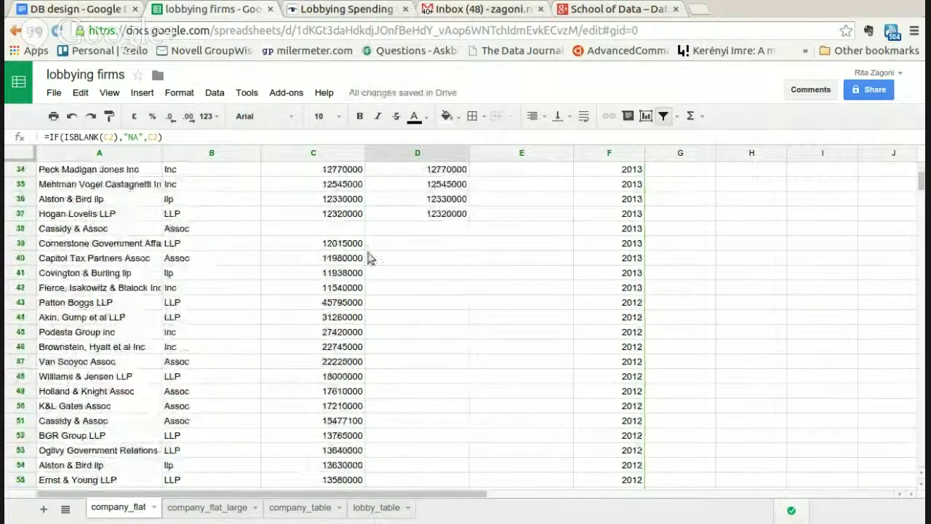
left_click(340, 231)
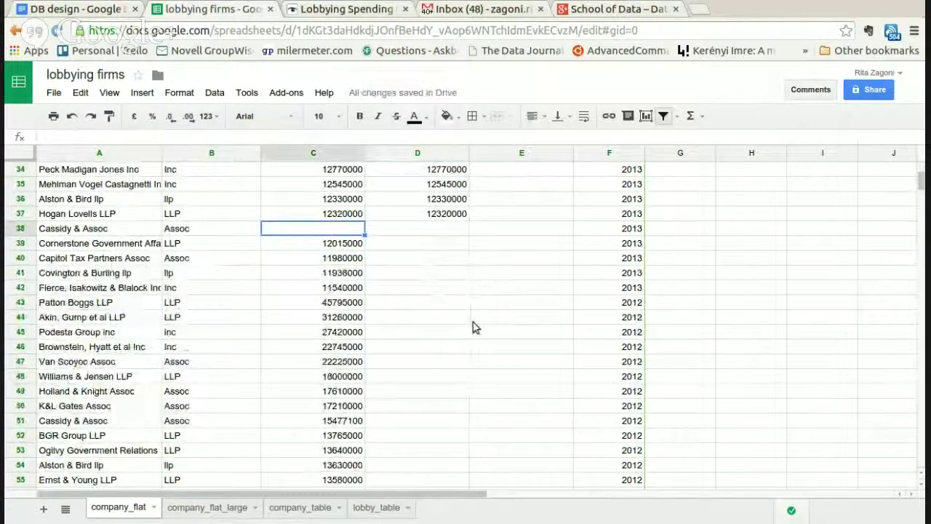
Step: Extend the NA formula from D37 past the blank amount down to the last data row, row 70
scroll(473, 331, "up", 7)
scroll(470, 338, "up", 4)
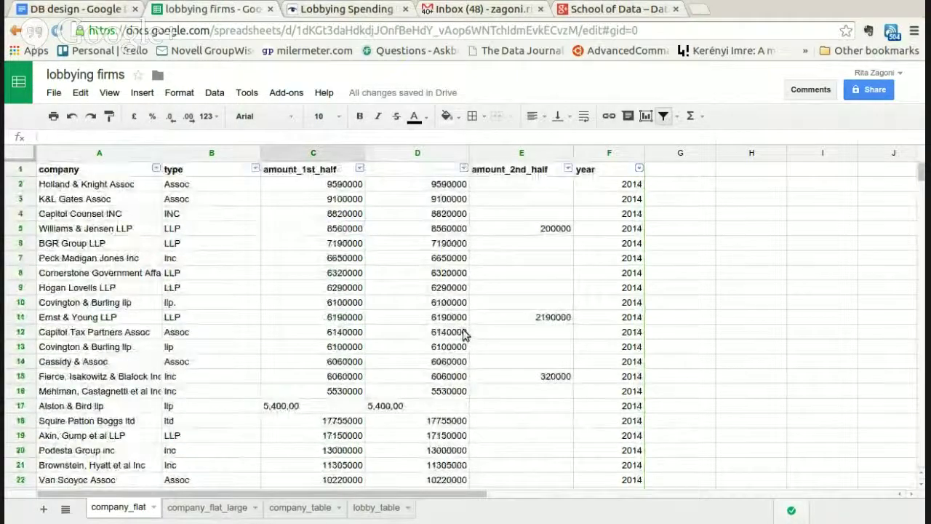
scroll(462, 341, "down", 10)
left_click(461, 246)
scroll(461, 339, "up", 2)
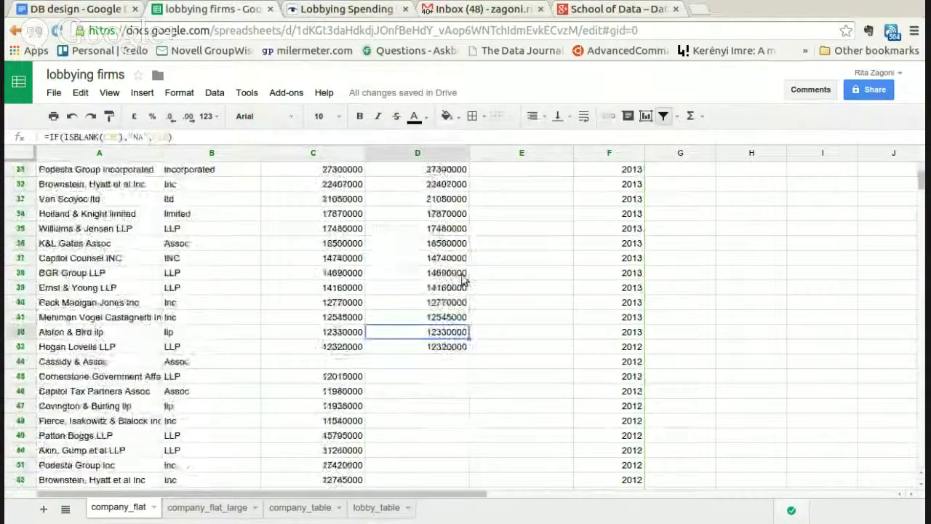
left_click(461, 346)
left_click_drag(469, 353, 473, 380)
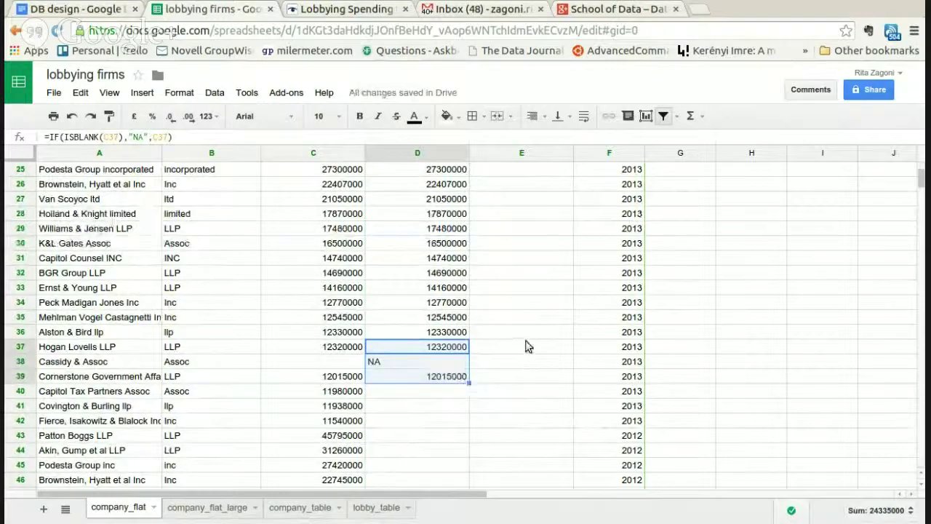
scroll(528, 346, "down", 4)
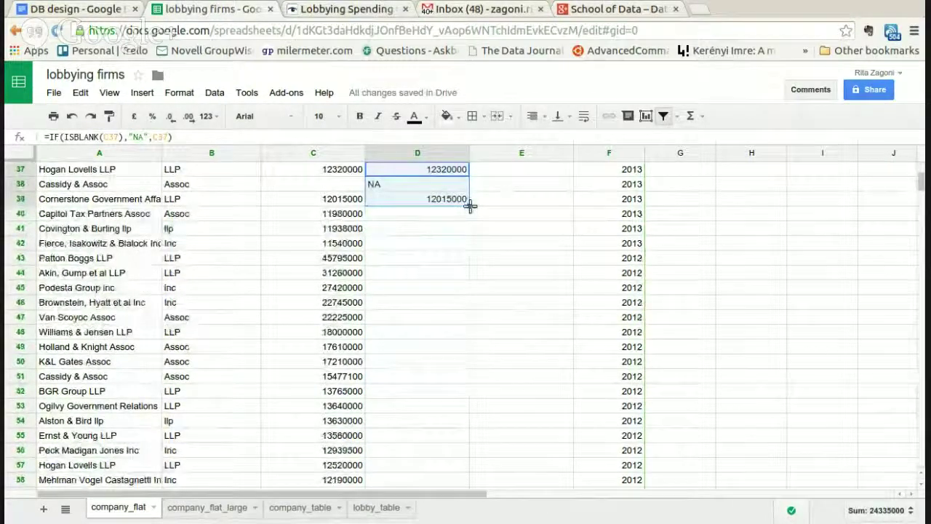
left_click_drag(470, 206, 436, 346)
left_click(462, 333)
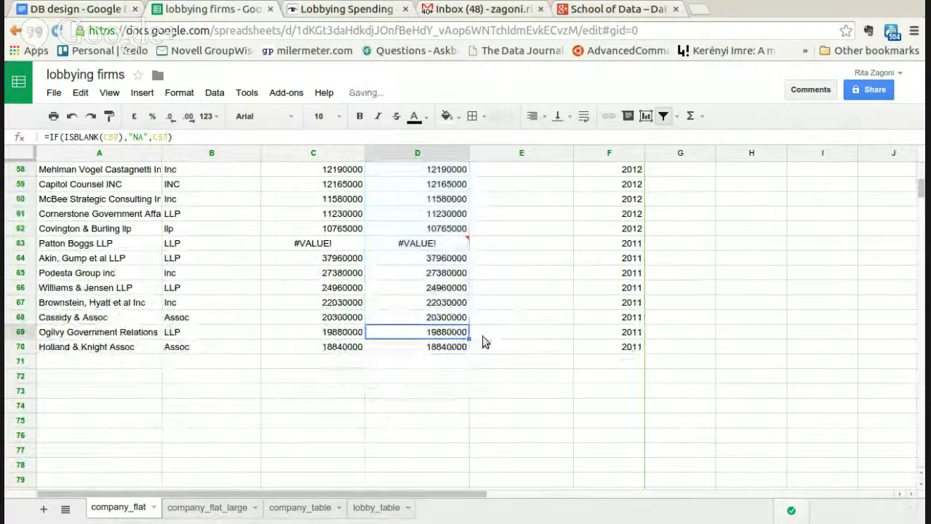
Step: Review the filled column D, comparing C37 and the blank C38 with their formula results
scroll(485, 342, "up", 11)
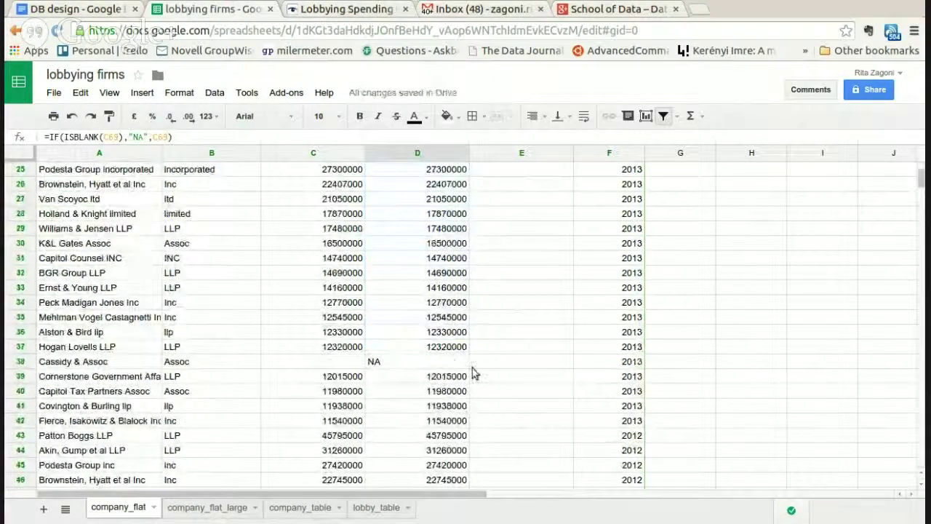
scroll(473, 353, "down", 5)
scroll(436, 355, "up", 5)
left_click(347, 352)
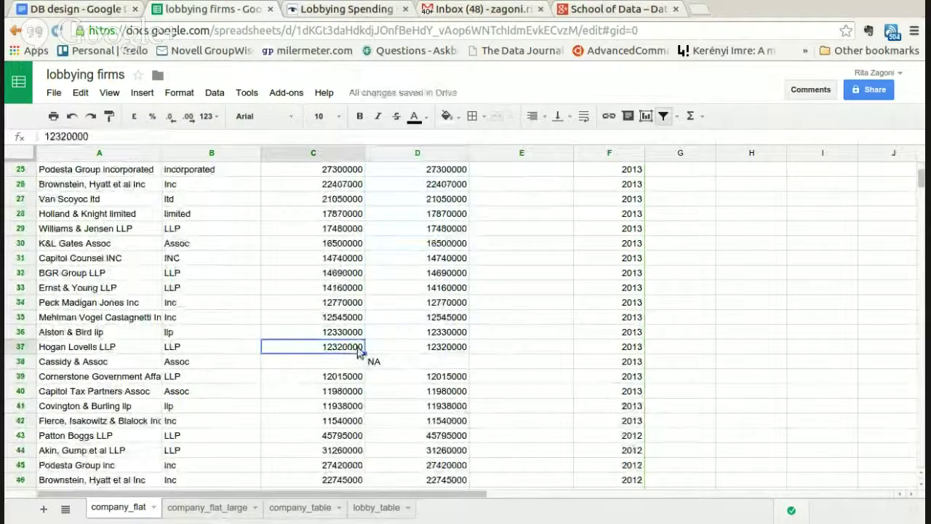
left_click(337, 363)
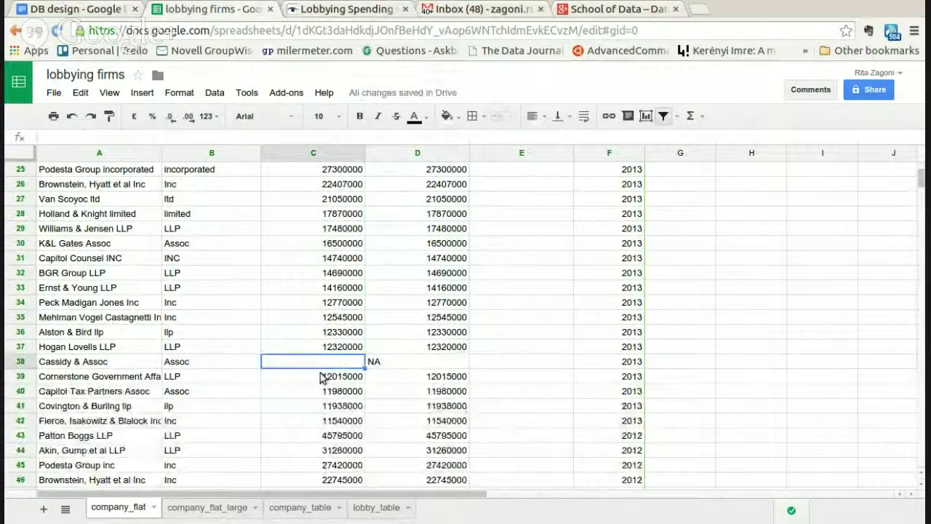
Step: Copy column D and paste it back in place as values to replace its NA formulas
left_click(416, 365)
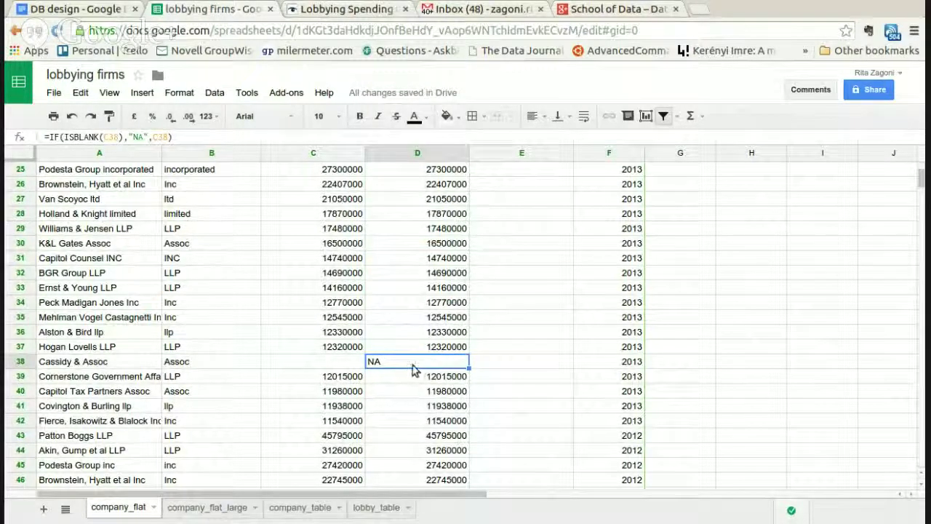
scroll(416, 370, "up", 8)
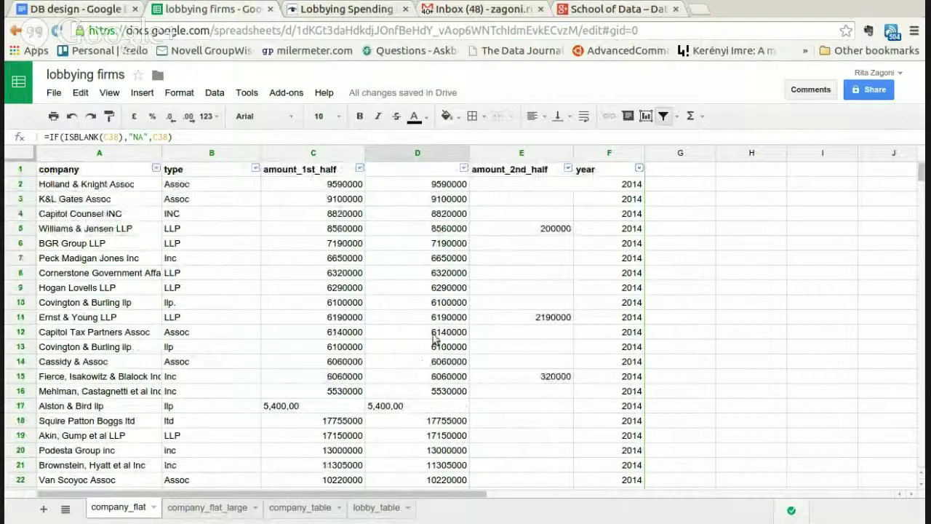
left_click(416, 154)
left_click(80, 92)
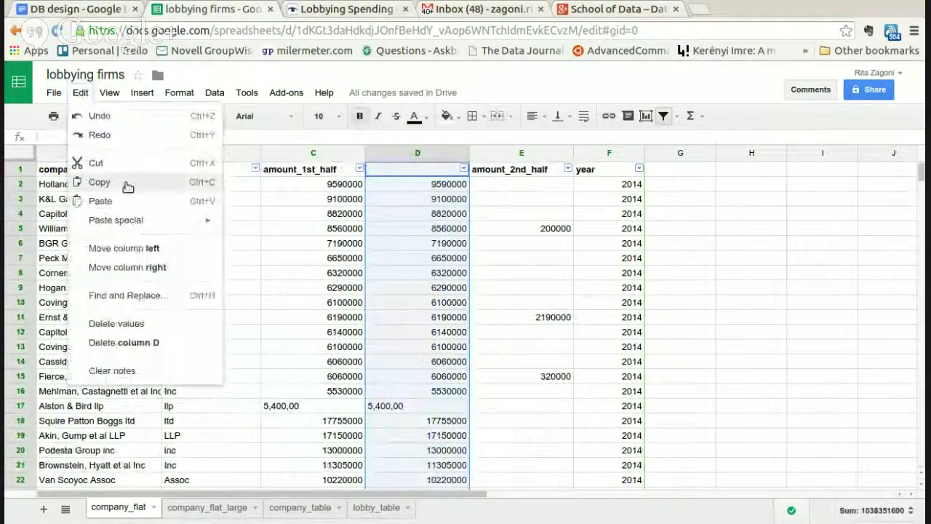
left_click(125, 185)
left_click(79, 92)
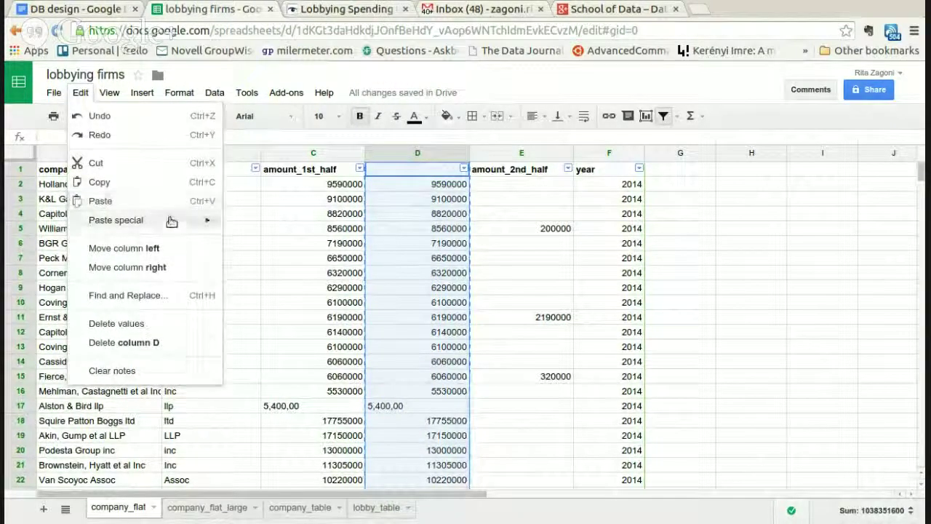
mouse_move(197, 220)
left_click(302, 228)
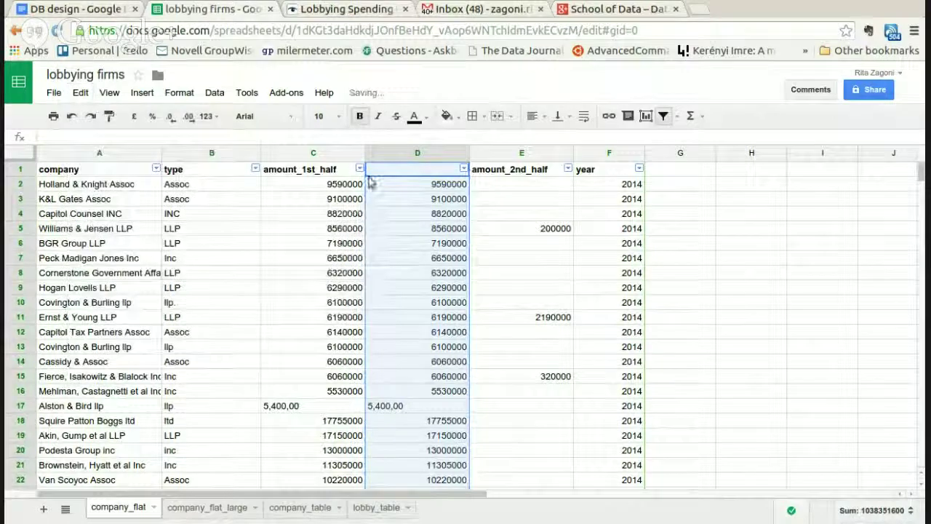
Step: Delete the original amount_1st_half column C
left_click(334, 157)
right_click(335, 156)
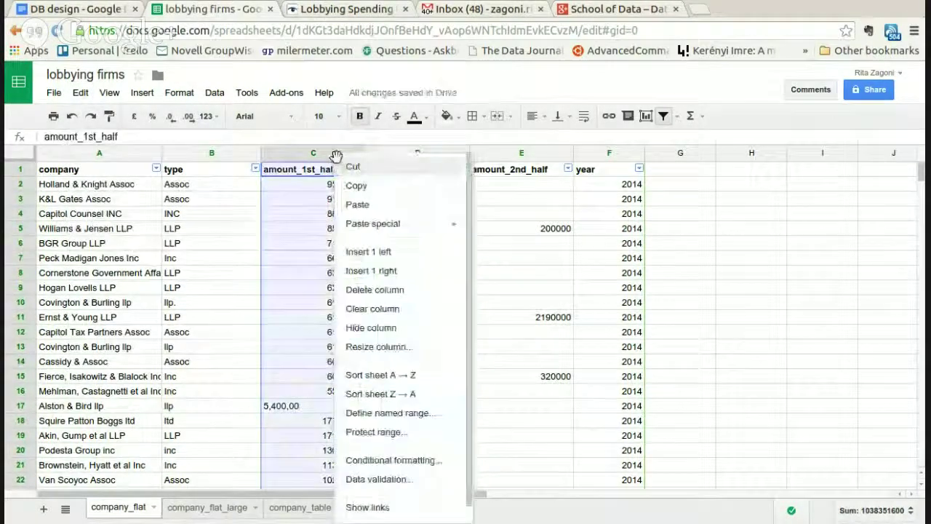
left_click(362, 287)
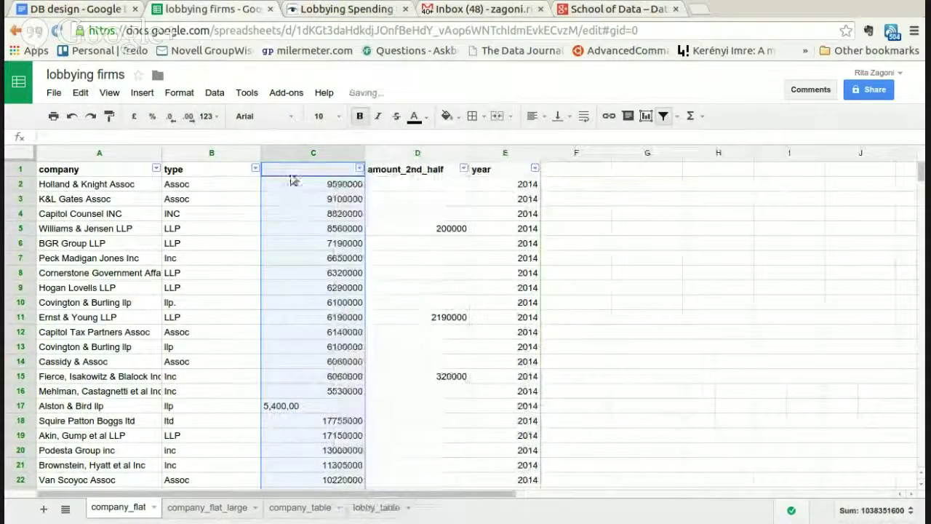
Step: Enter the header amount_1st_half in C1
left_click(291, 169)
type("am")
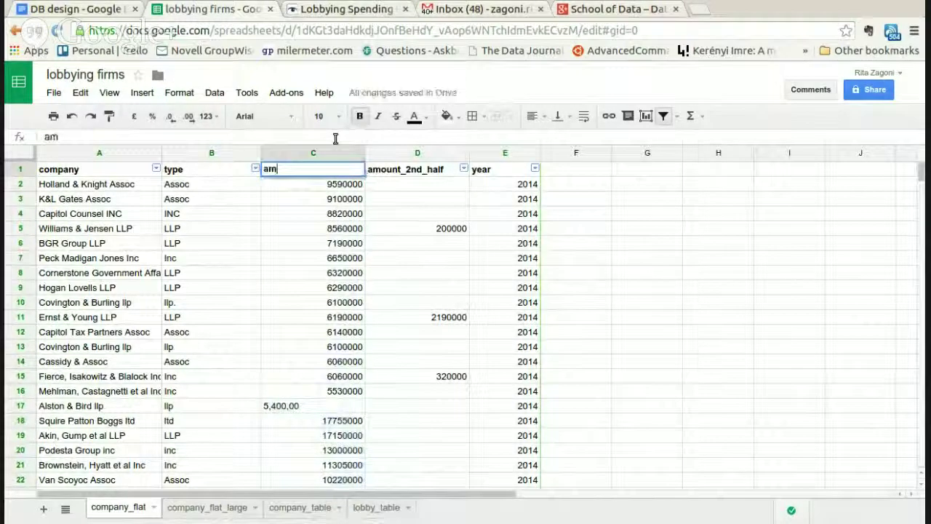
type("ou")
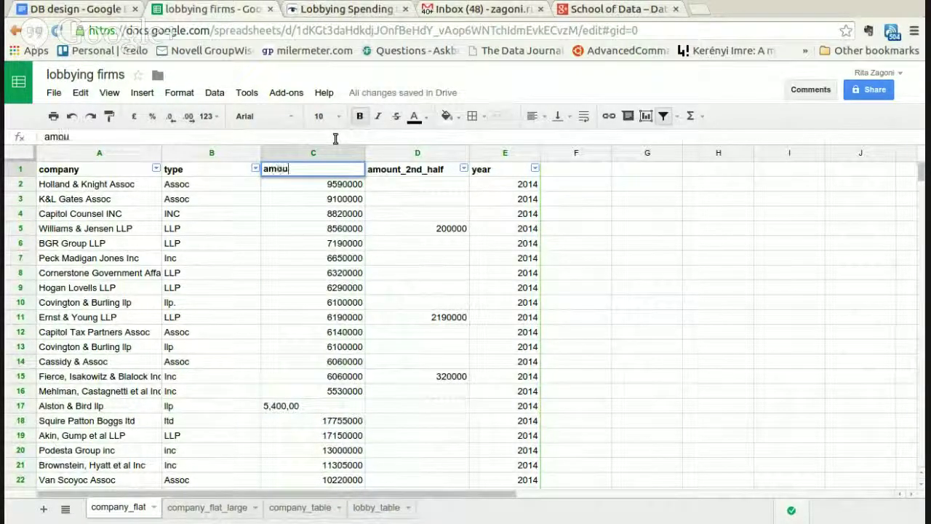
type("nt")
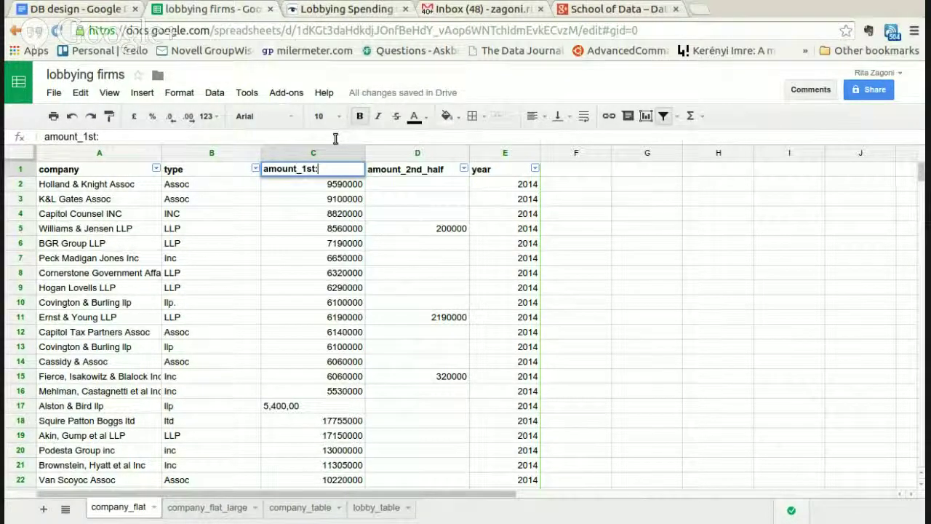
type("_1st_half")
key("Return")
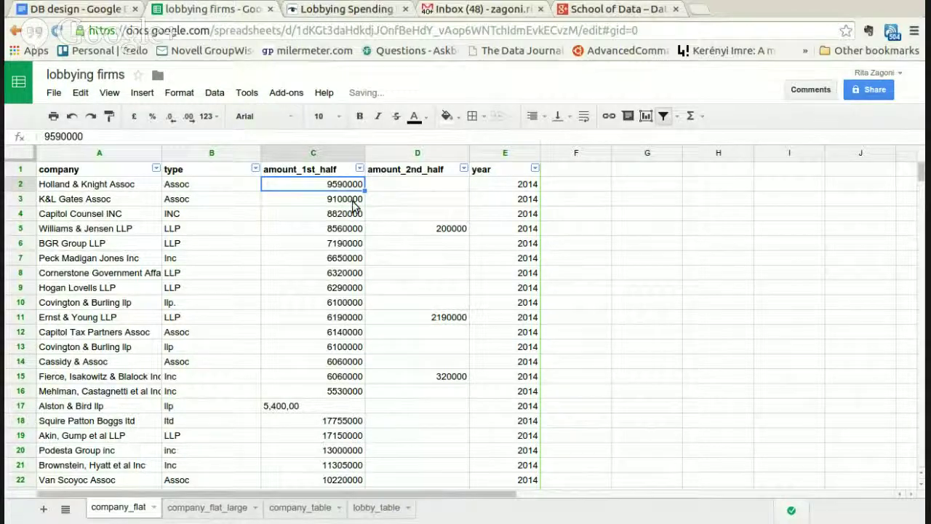
Step: Review the amount_2nd_half column down the table for blank amounts
left_click(420, 206)
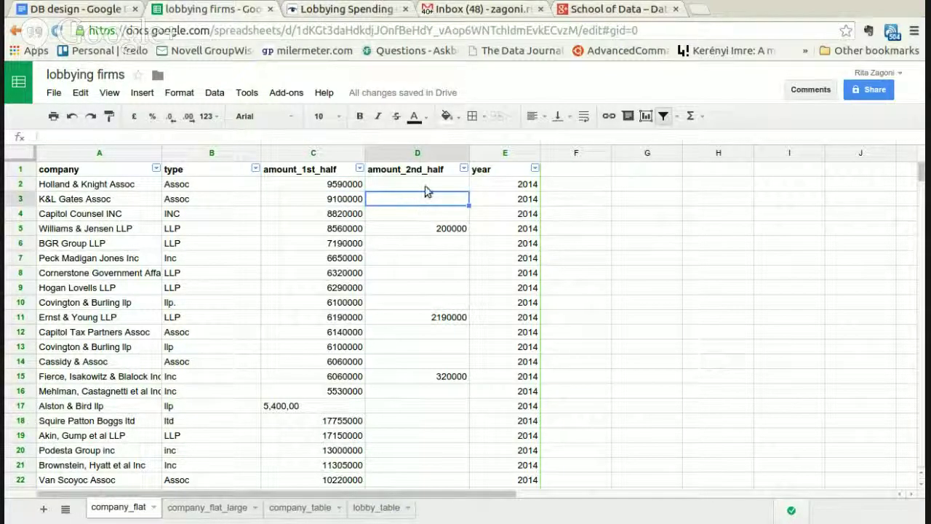
scroll(428, 190, "down", 3)
scroll(421, 207, "up", 3)
scroll(428, 196, "down", 8)
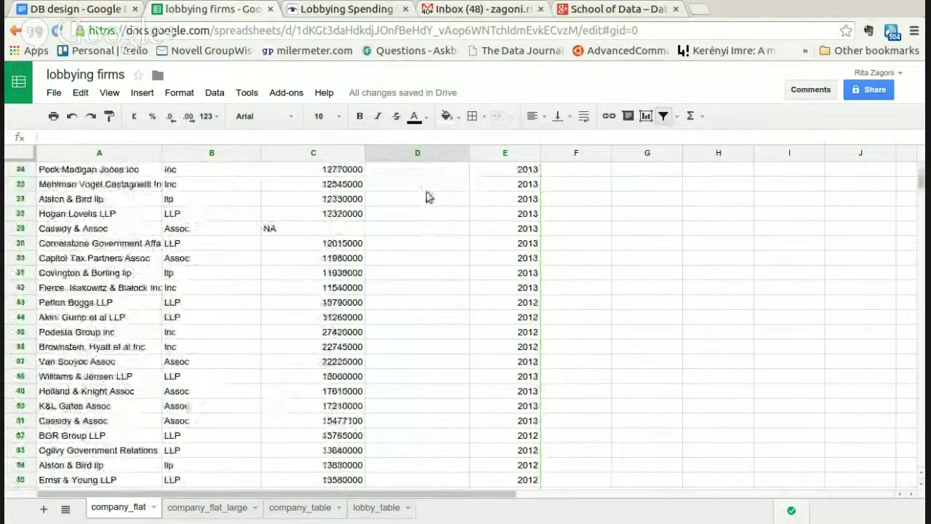
scroll(425, 218, "down", 10)
scroll(414, 266, "up", 12)
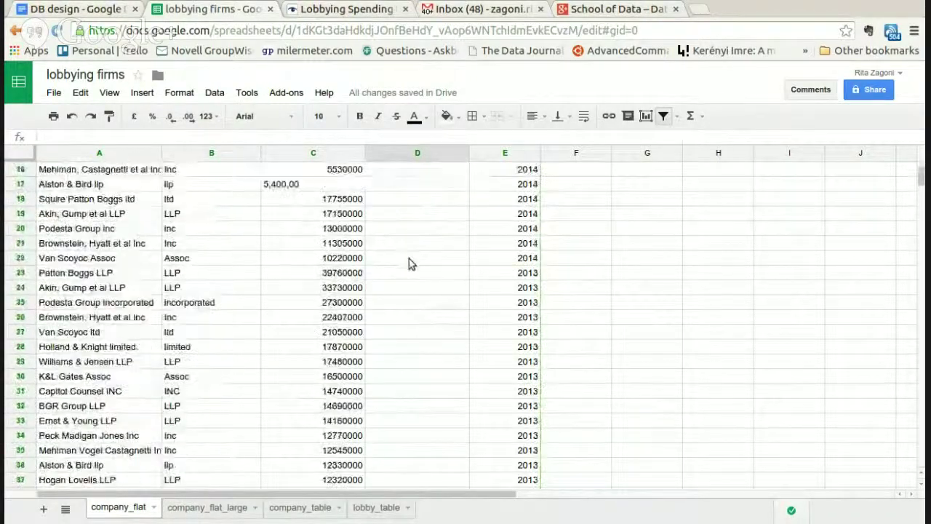
scroll(409, 259, "up", 5)
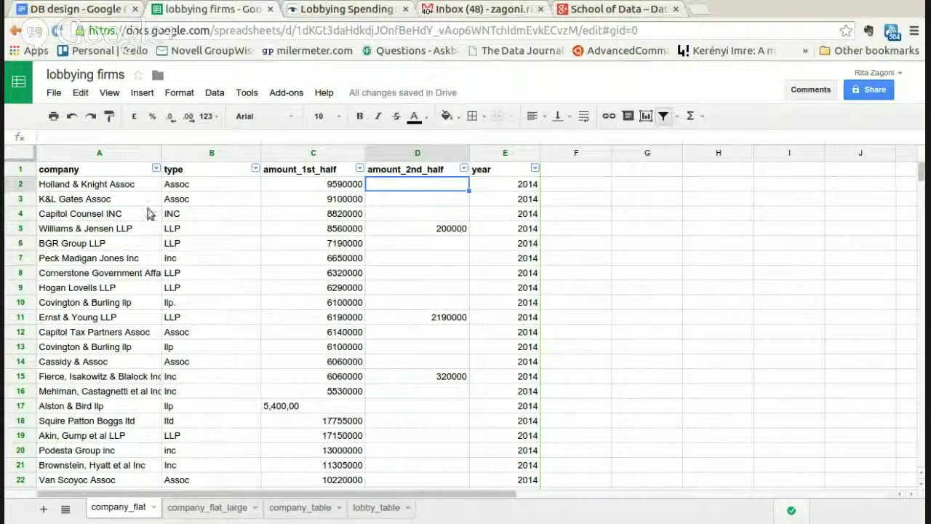
Step: Insert a blank column before the company column
left_click(32, 157)
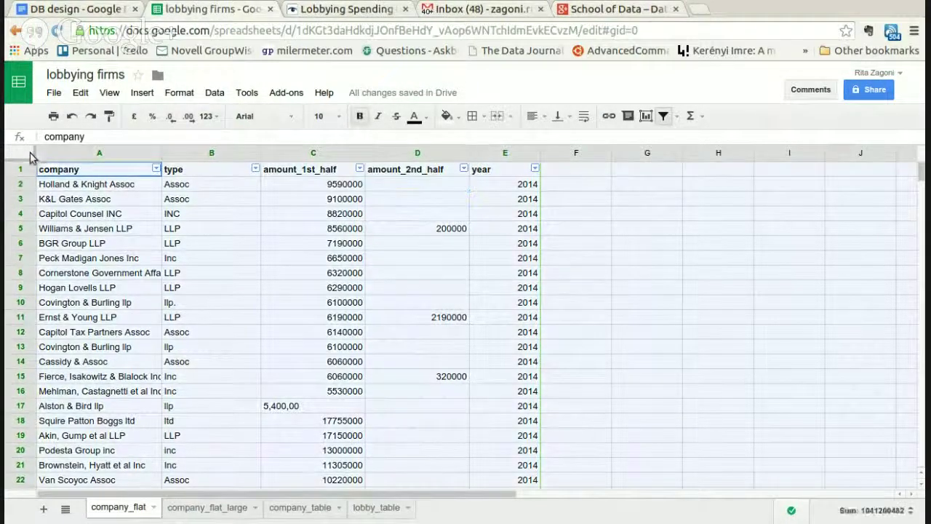
left_click(53, 153)
left_click(86, 230)
left_click(80, 154)
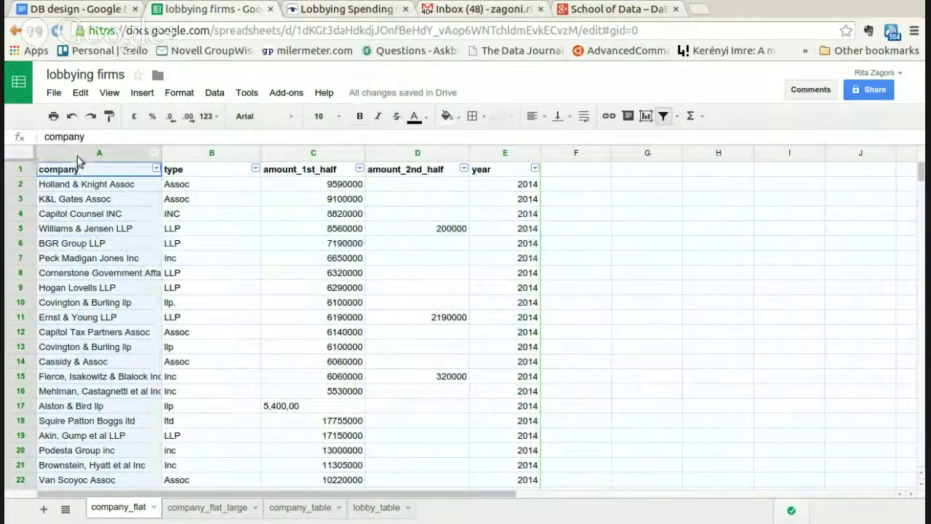
left_click(94, 200)
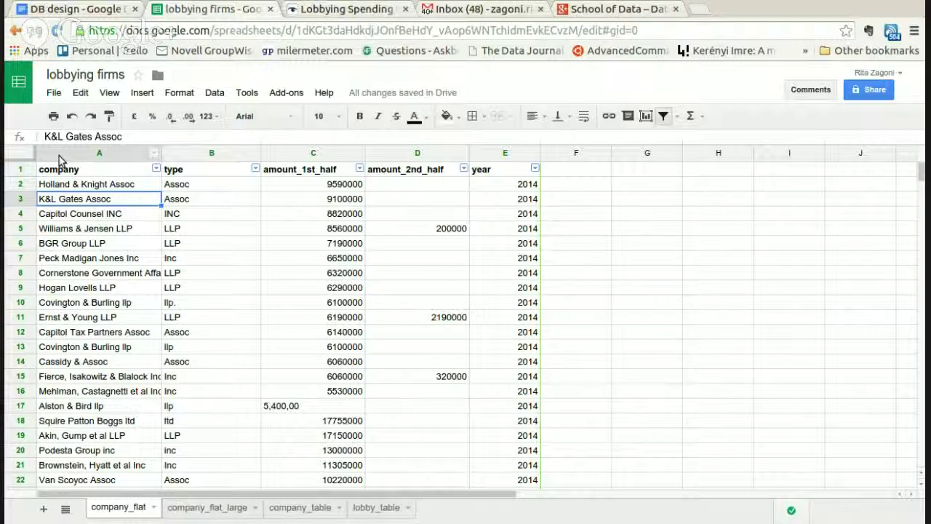
right_click(61, 160)
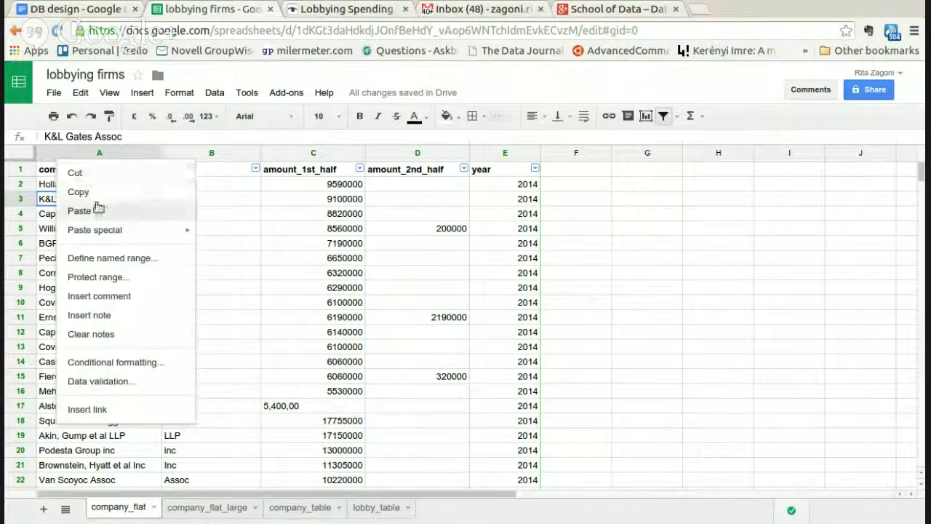
right_click(49, 154)
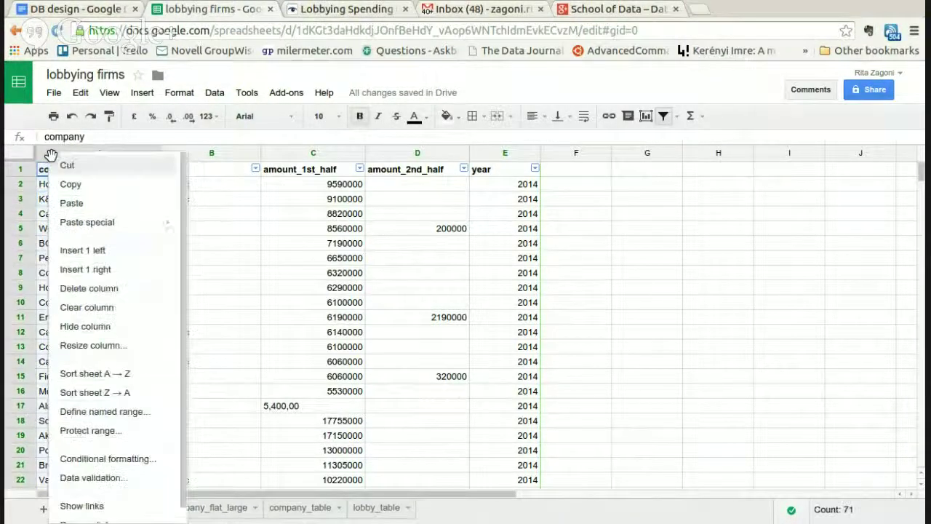
left_click(113, 250)
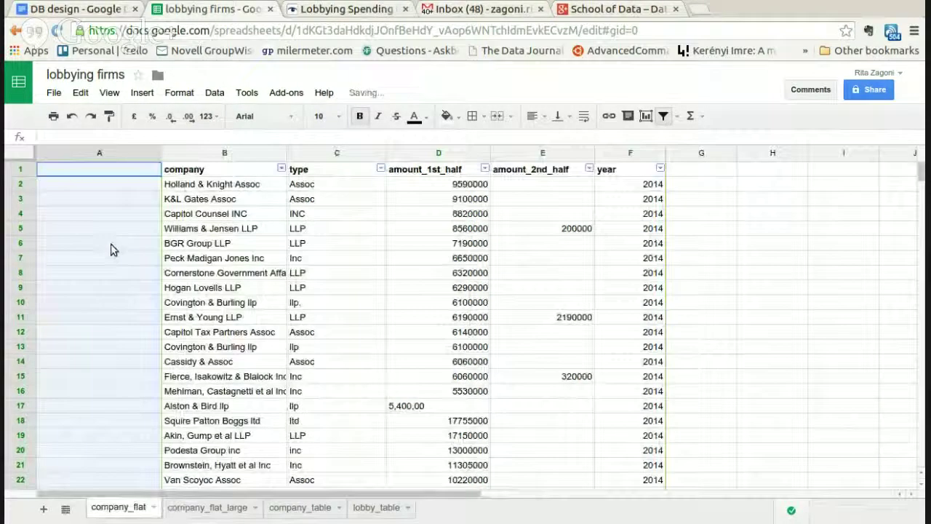
Step: Enter the header id in A1 and number rows 2 to 4 as 1, 2 and 3
left_click(90, 175)
type("id")
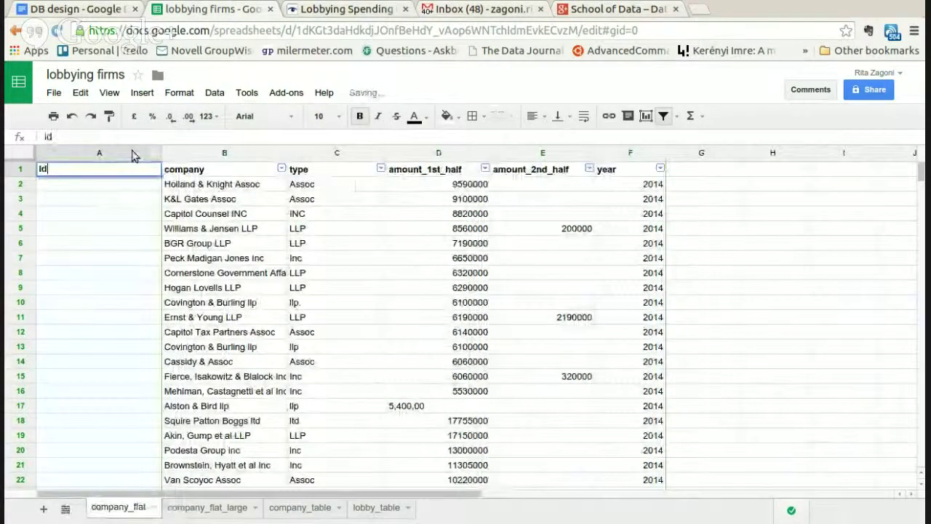
key("Return")
type("1")
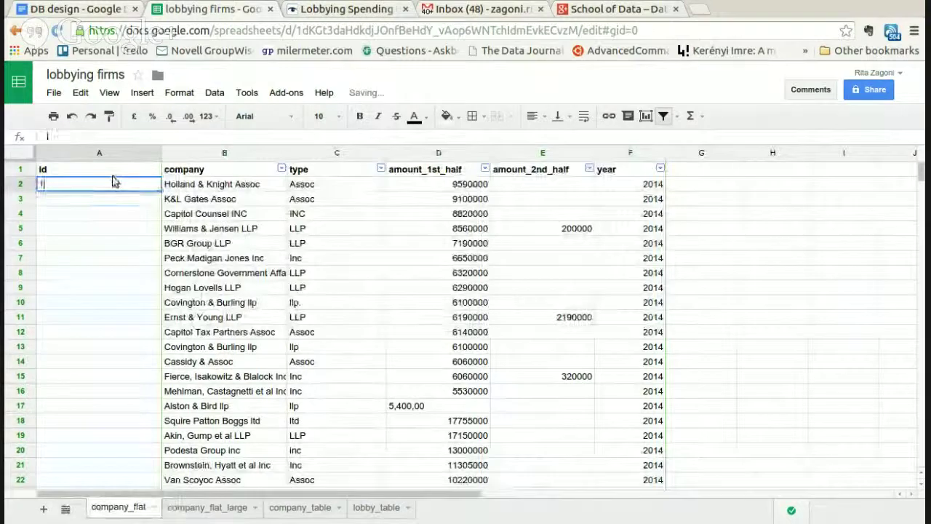
key("Return")
type("2")
key("Return")
type("3")
key("Return")
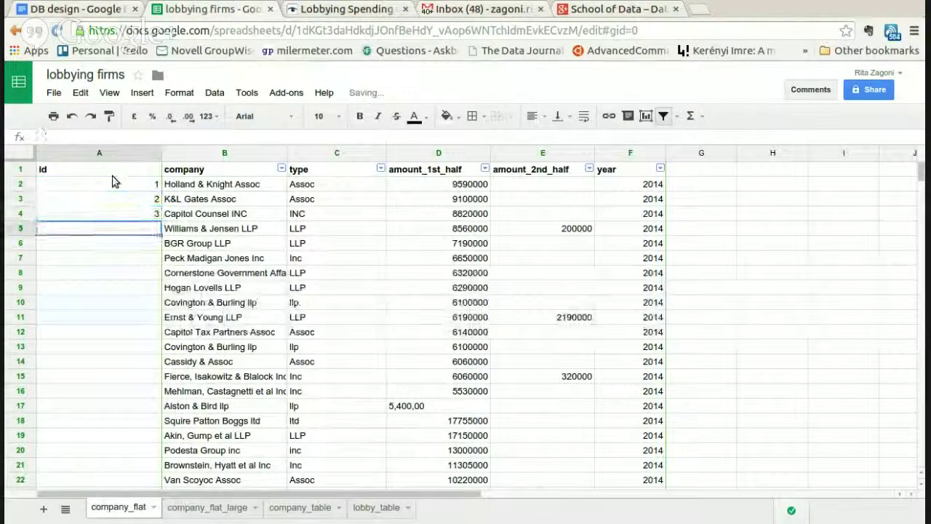
Step: Autofill the id numbers down column A to the last data row and check the final id in row 70
left_click_drag(121, 187, 131, 218)
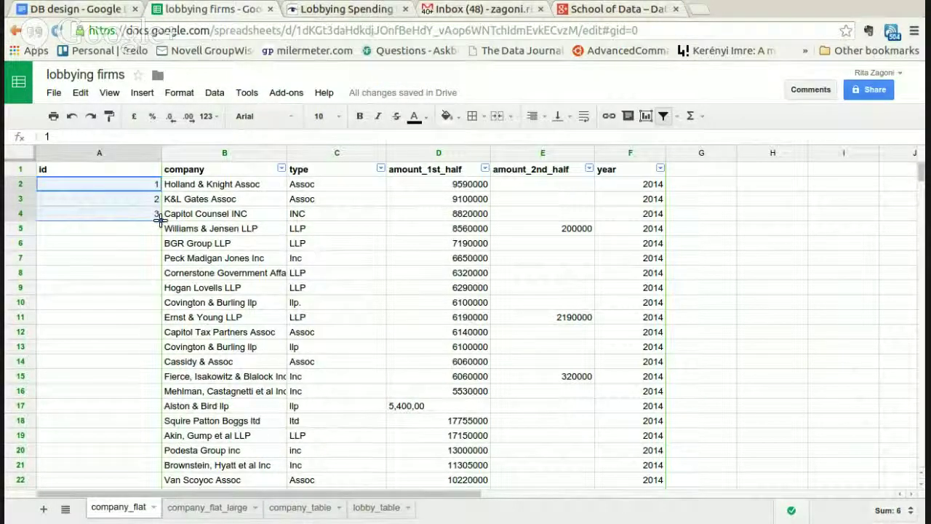
double_click(158, 218)
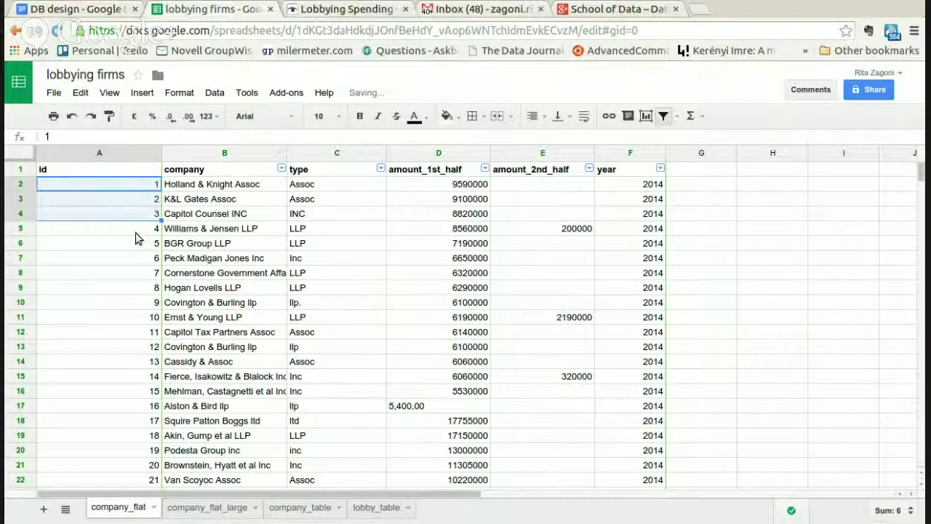
left_click(139, 214)
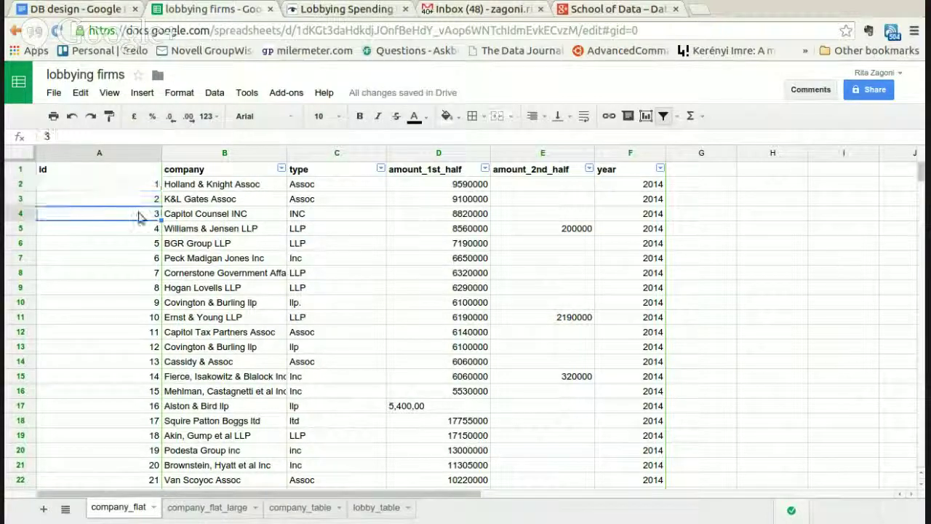
scroll(141, 215, "down", 12)
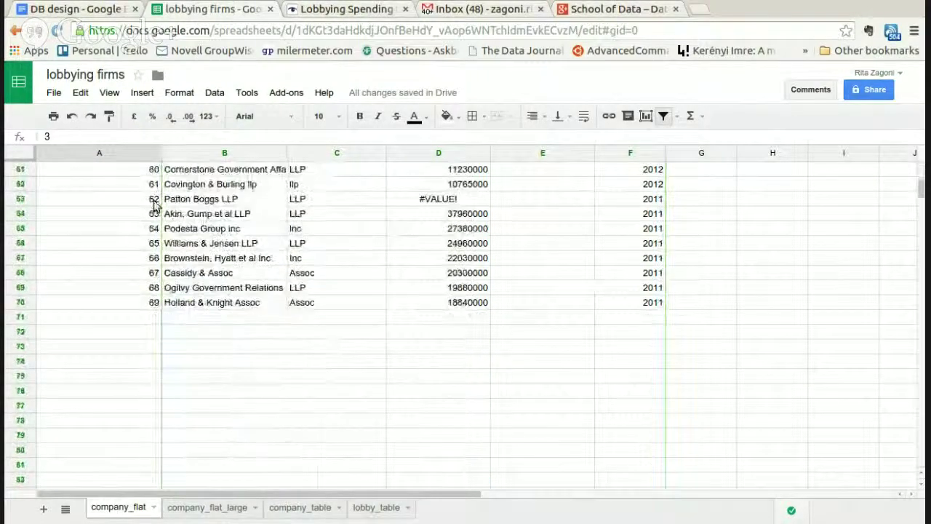
left_click(154, 305)
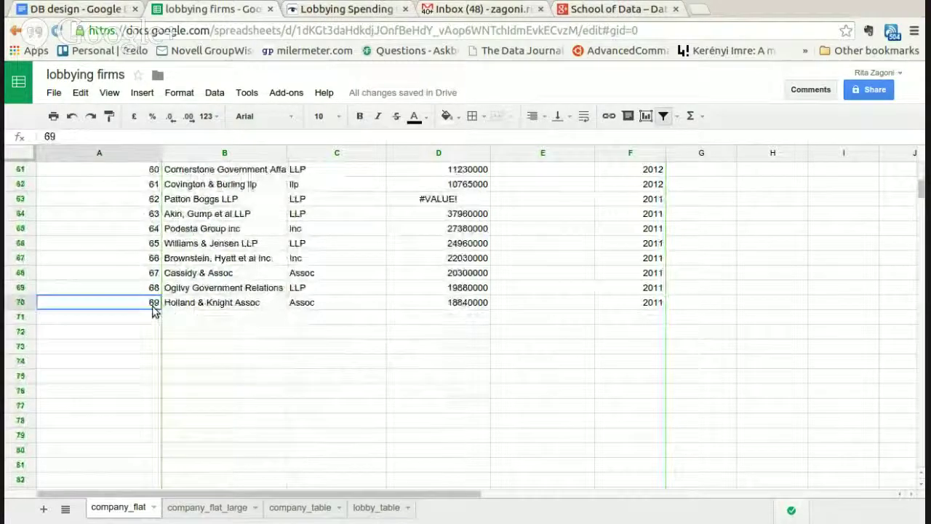
scroll(169, 376, "up", 1)
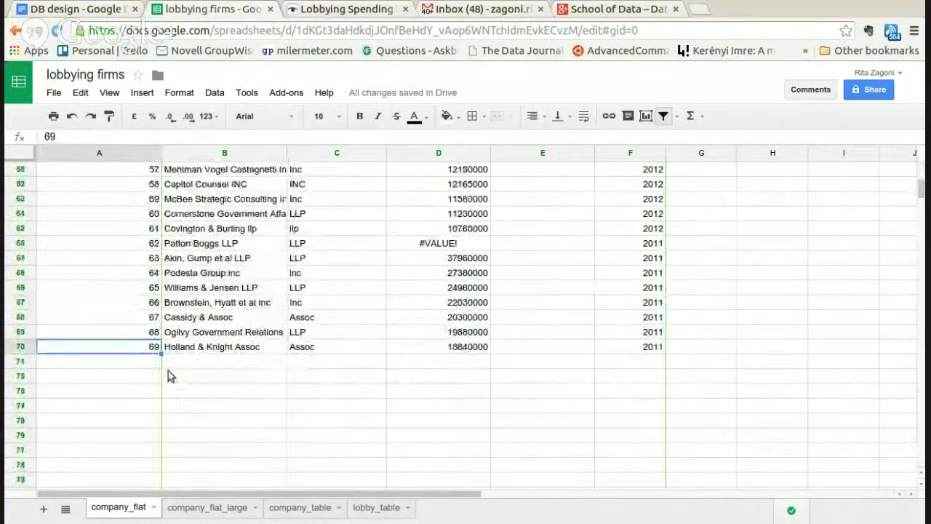
scroll(168, 376, "up", 12)
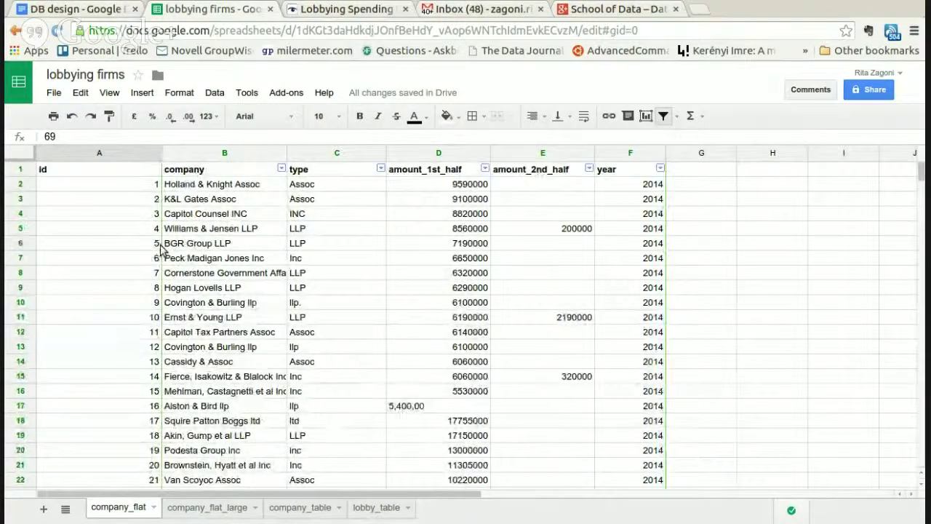
scroll(164, 255, "down", 3)
scroll(164, 266, "up", 3)
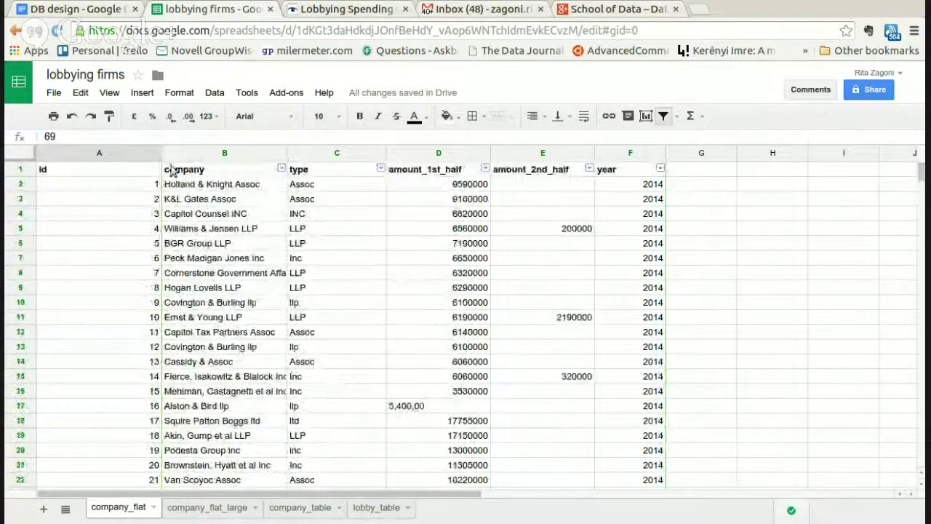
Step: Narrow the id column A to suit its short numbers
left_click_drag(161, 158, 82, 152)
left_click(138, 213)
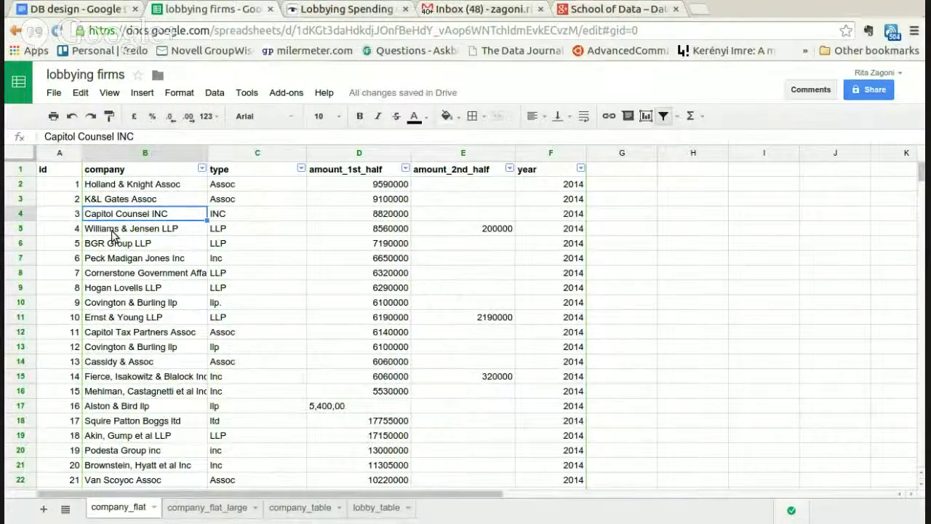
left_click(73, 171)
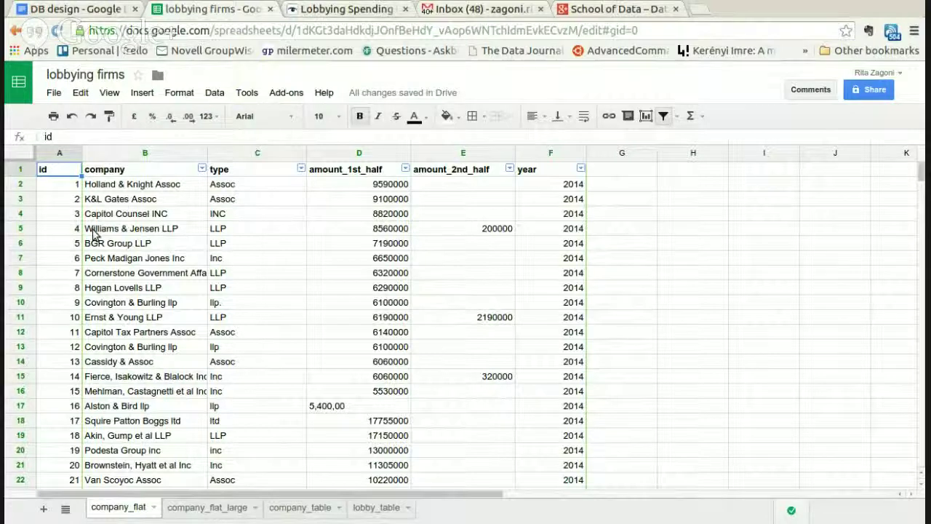
Step: Examine the header row and the extent of the table down to its last data row in row 70
left_click(20, 169)
left_click(79, 187)
left_click(69, 170)
right_click(21, 173)
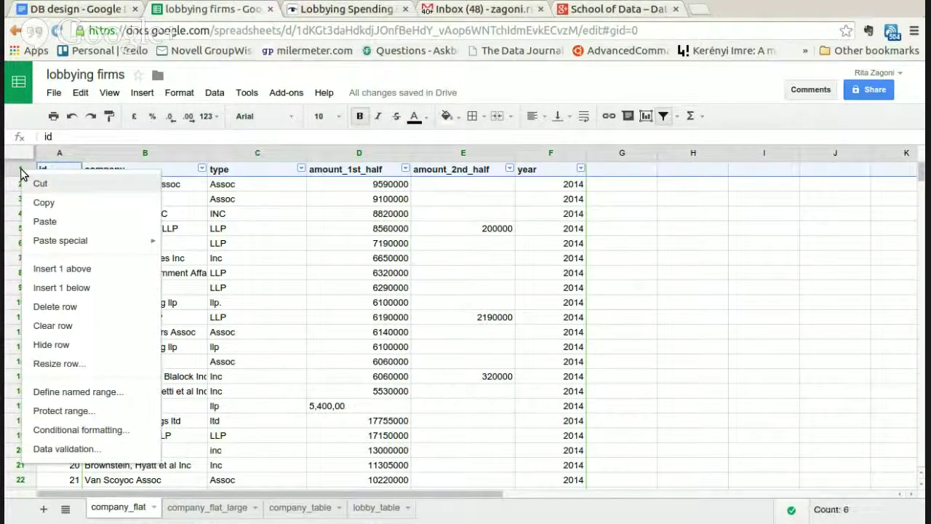
left_click(17, 175)
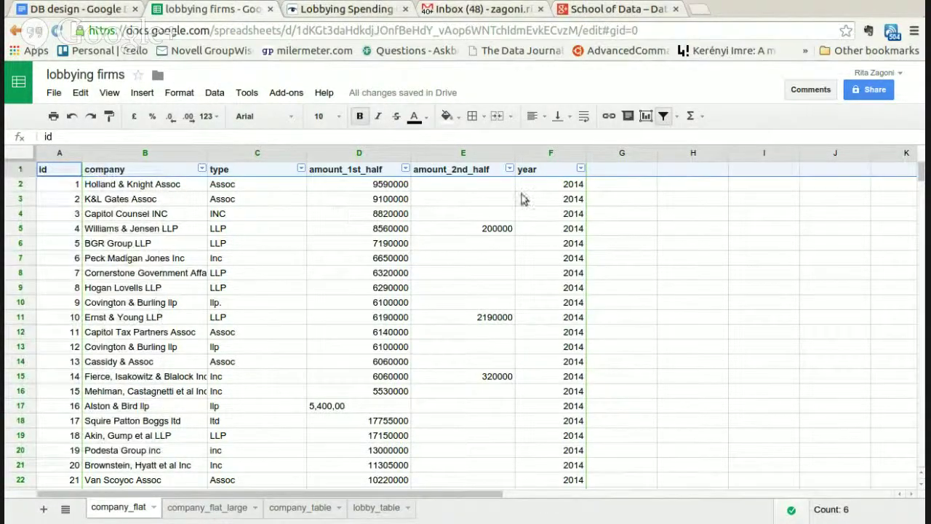
scroll(524, 200, "down", 20)
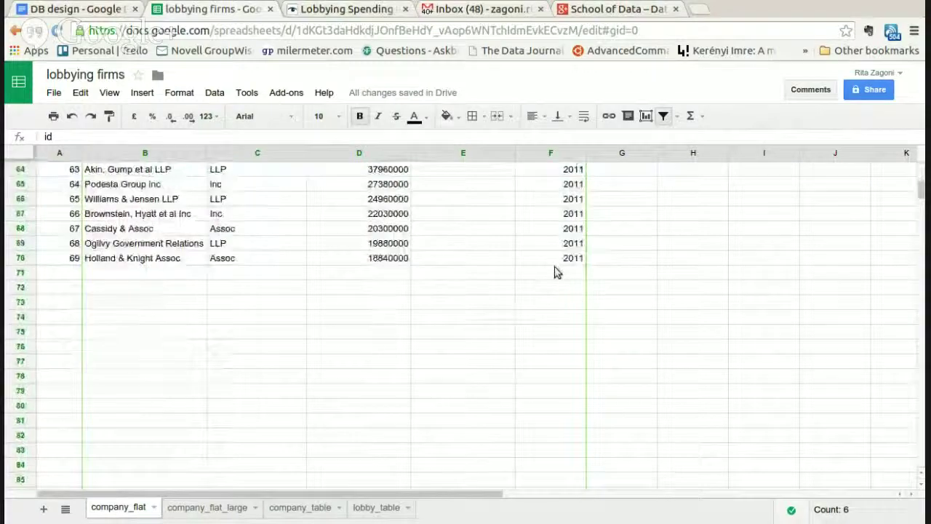
left_click(565, 287)
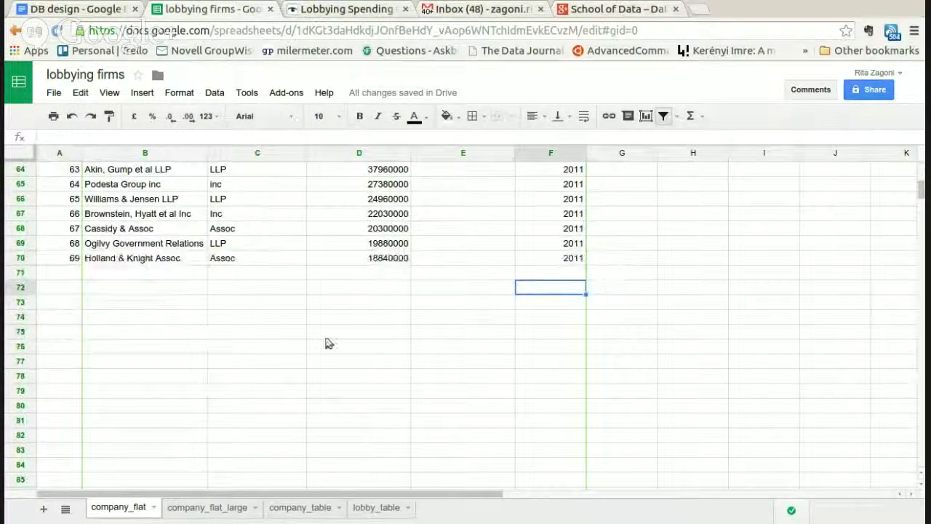
scroll(502, 294, "up", 12)
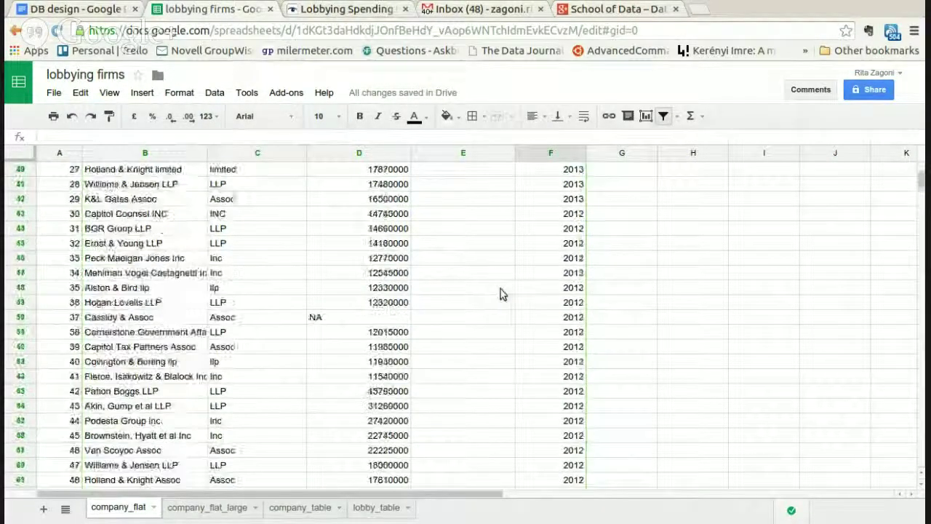
scroll(501, 294, "up", 9)
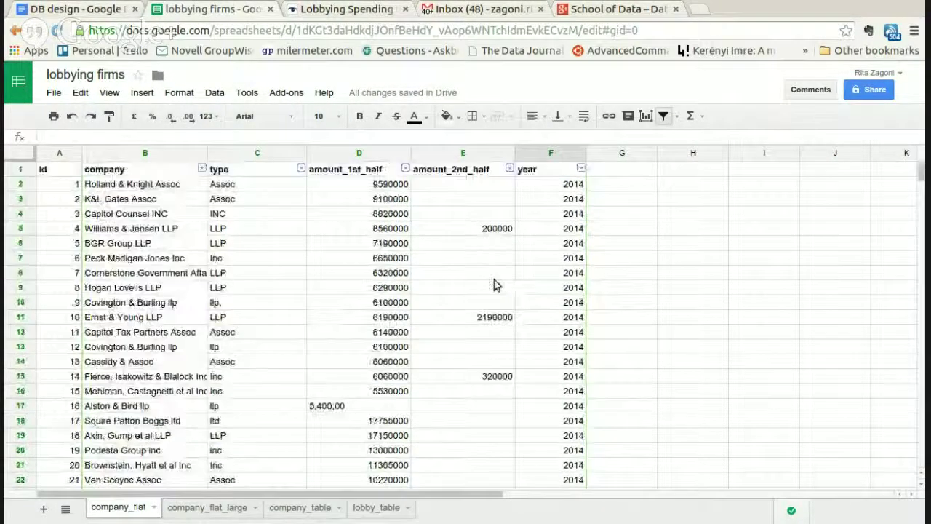
Step: Insert four blank rows above the table's header row
right_click(19, 175)
left_click(76, 267)
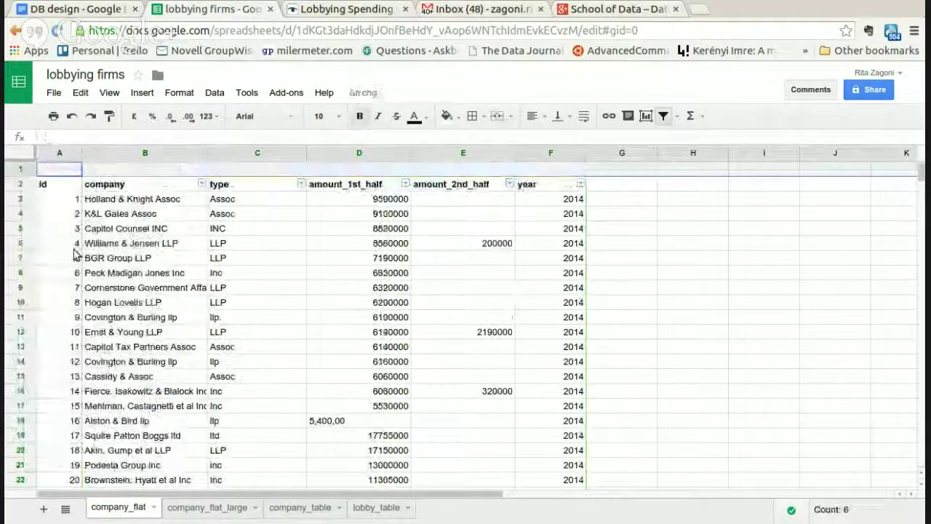
right_click(20, 169)
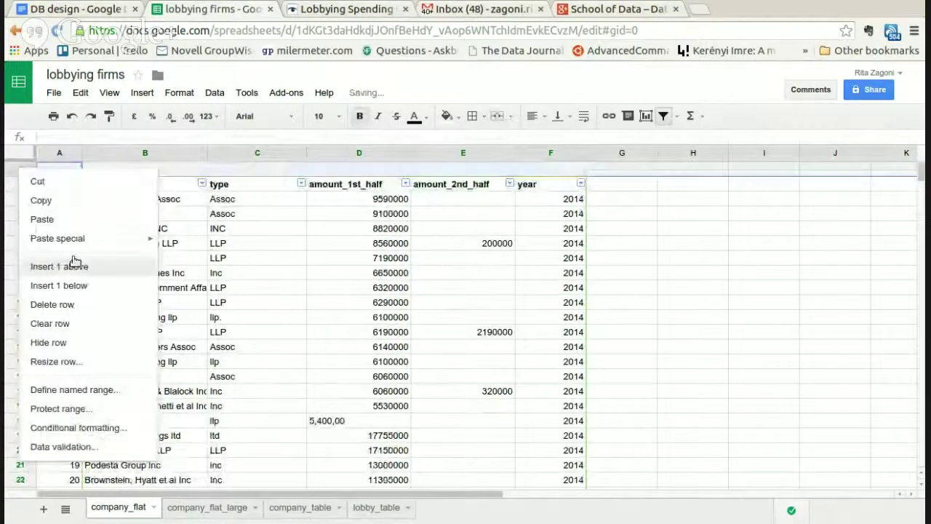
left_click(76, 264)
right_click(67, 154)
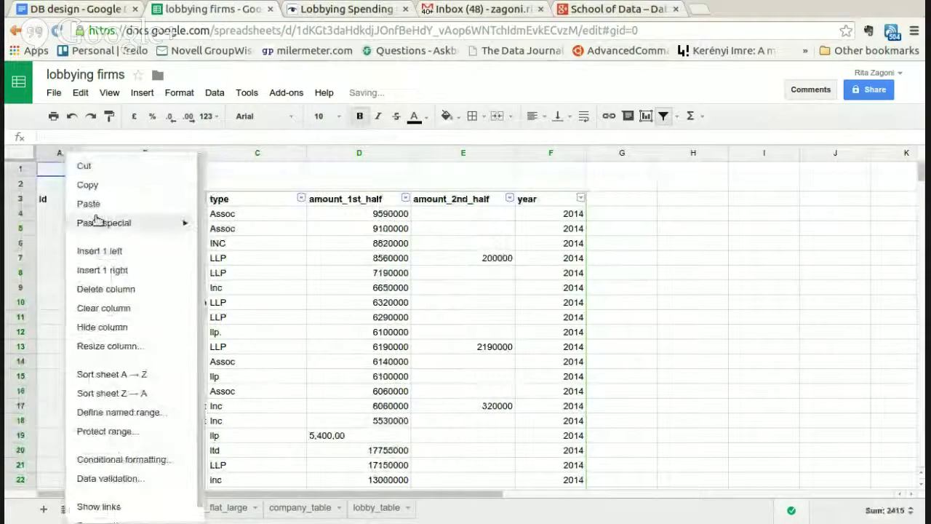
left_click(23, 175)
left_click_drag(19, 169, 19, 183)
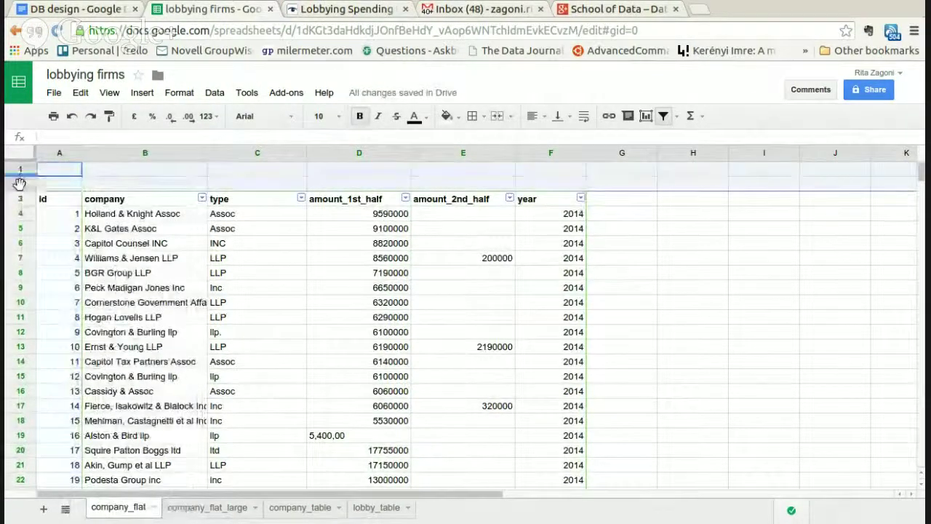
right_click(19, 183)
left_click(106, 280)
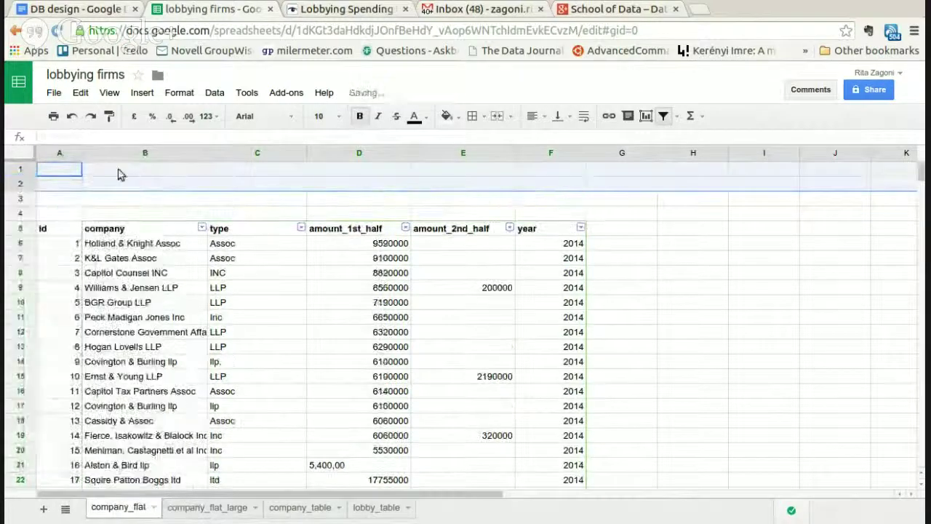
Step: Insert two blank columns before the id column and slightly widen column A
right_click(62, 160)
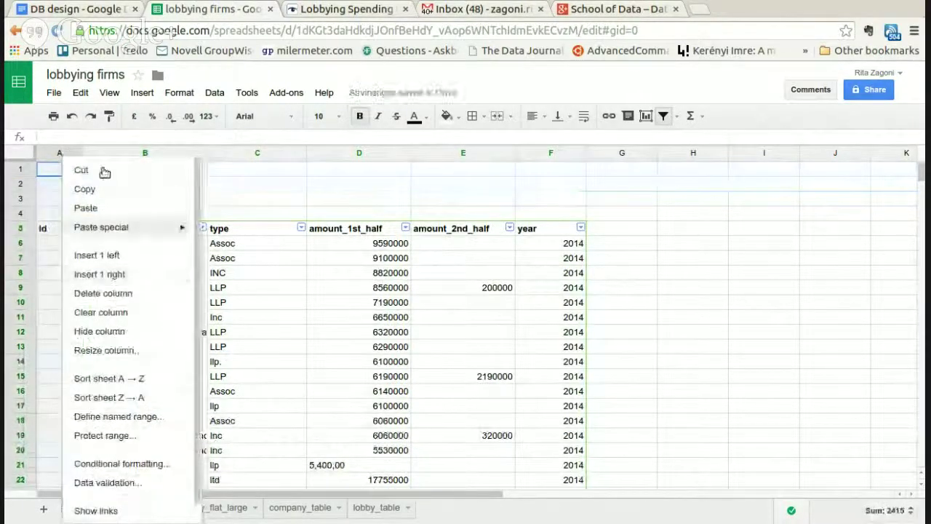
left_click(109, 254)
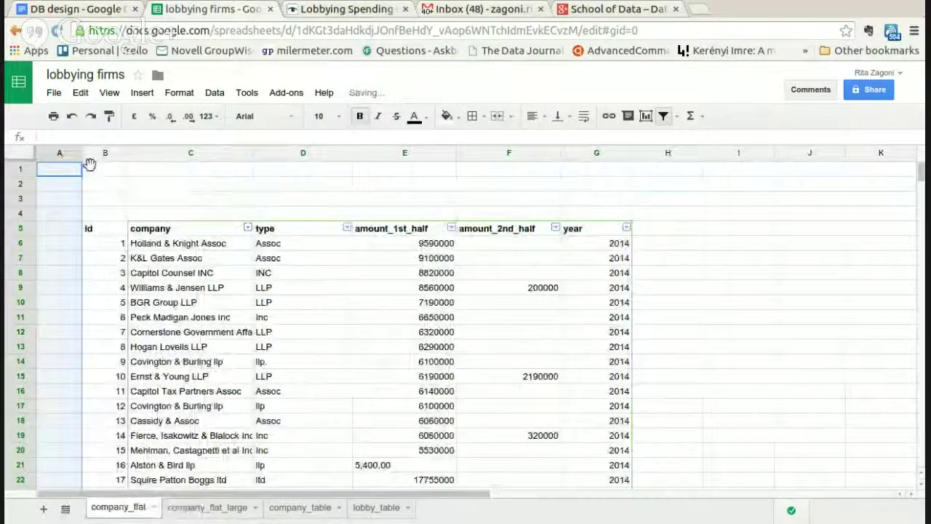
right_click(69, 156)
left_click(150, 255)
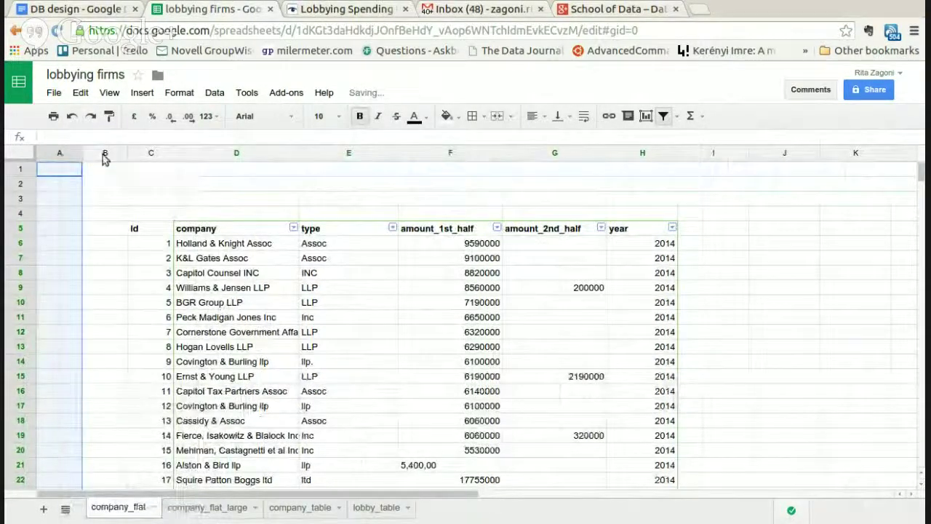
left_click_drag(82, 153, 91, 159)
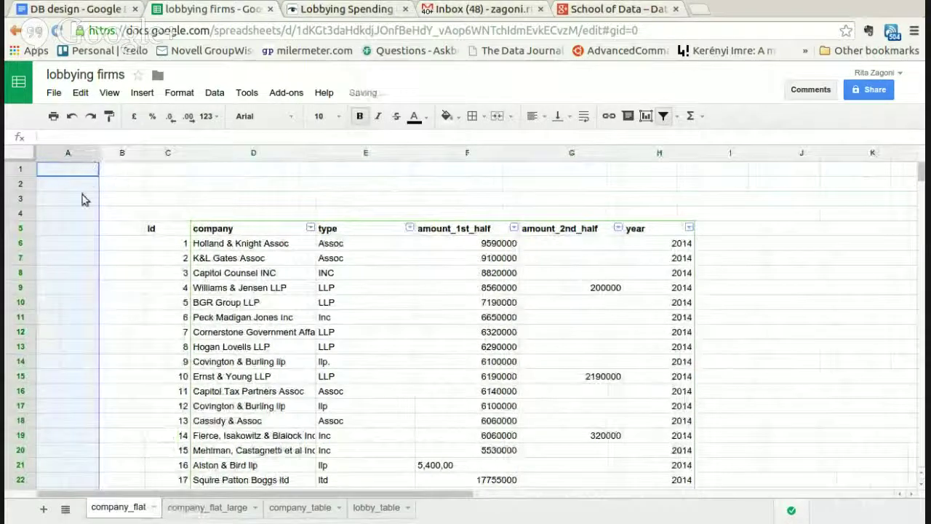
Step: Examine the blank cells A1 to A3 and how the table sits offset from the sheet's first row and column
left_click(87, 186)
left_click(86, 172)
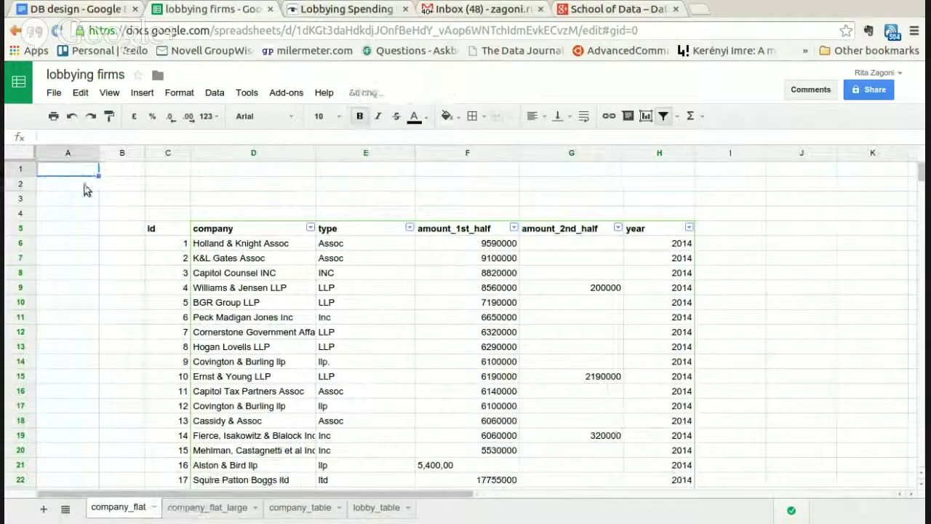
left_click(87, 187)
left_click(97, 200)
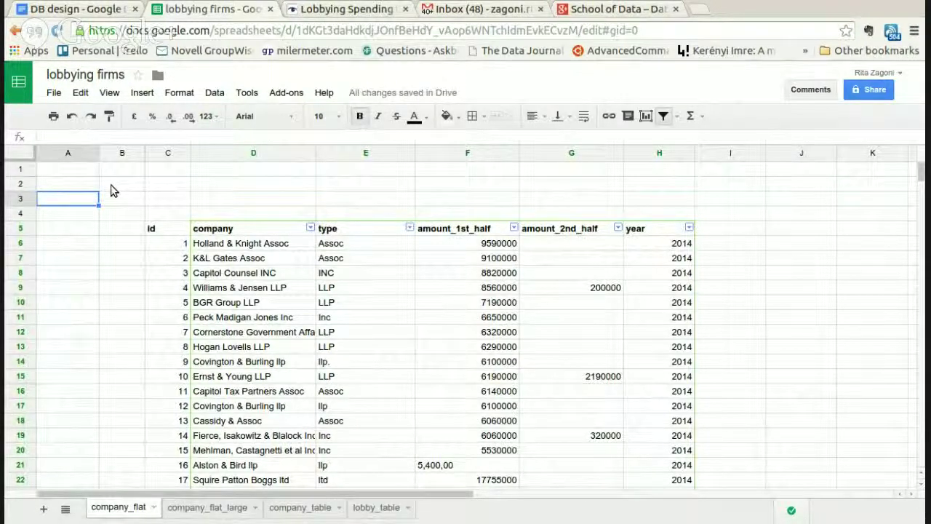
left_click(71, 173)
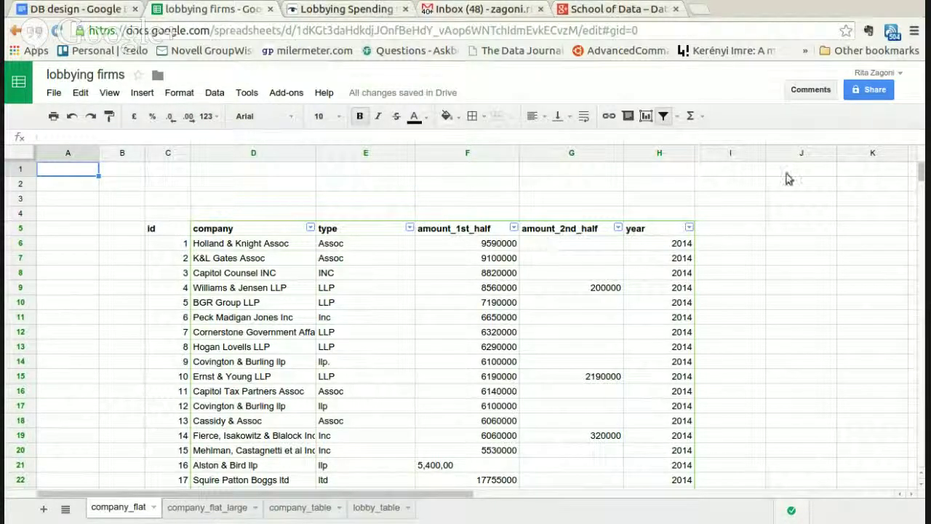
scroll(795, 208, "down", 1)
scroll(836, 276, "up", 1)
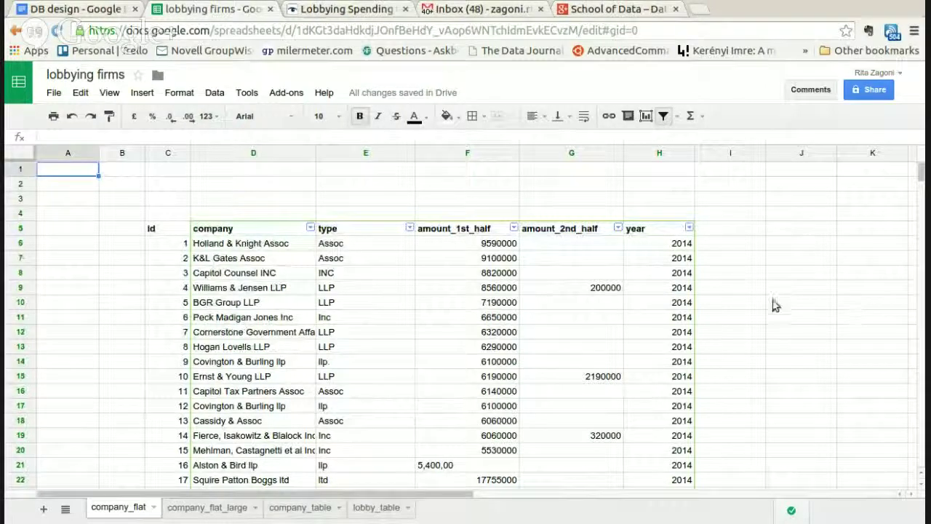
scroll(774, 292, "down", 2)
scroll(775, 293, "up", 2)
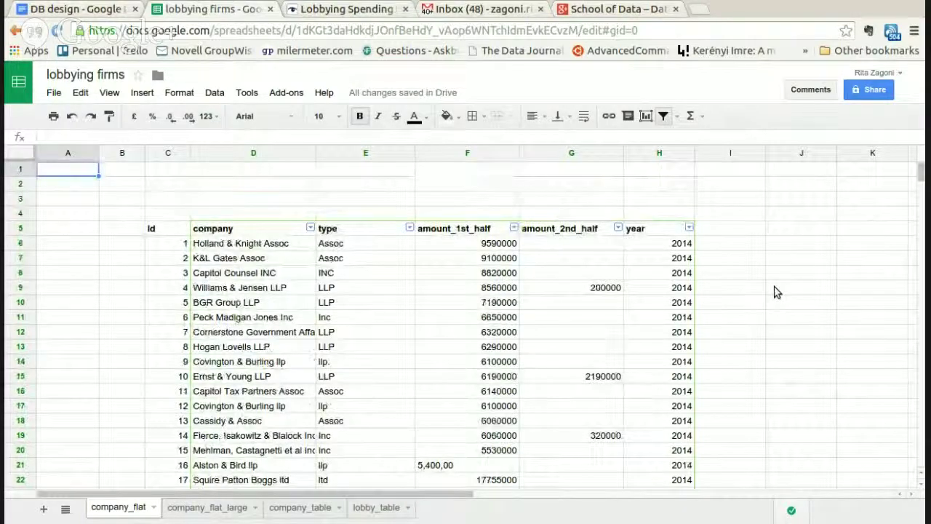
scroll(770, 260, "down", 2)
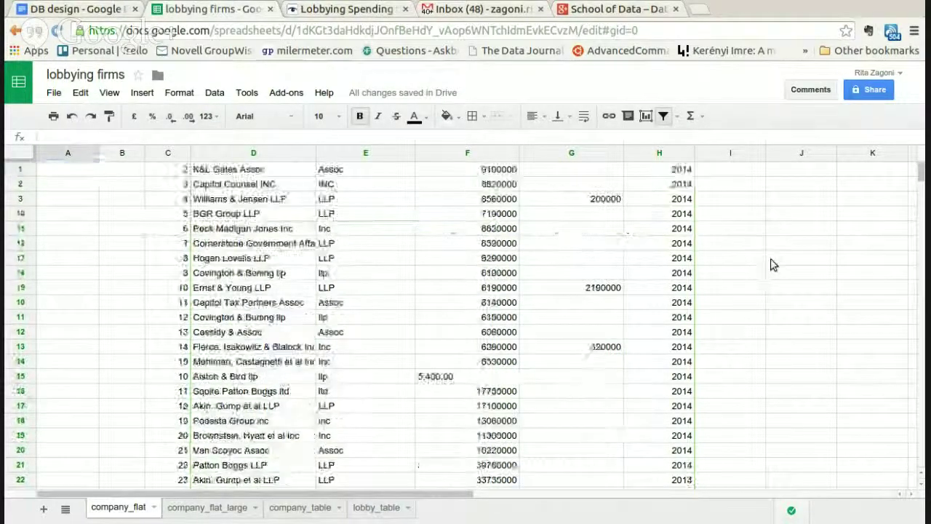
scroll(770, 261, "up", 2)
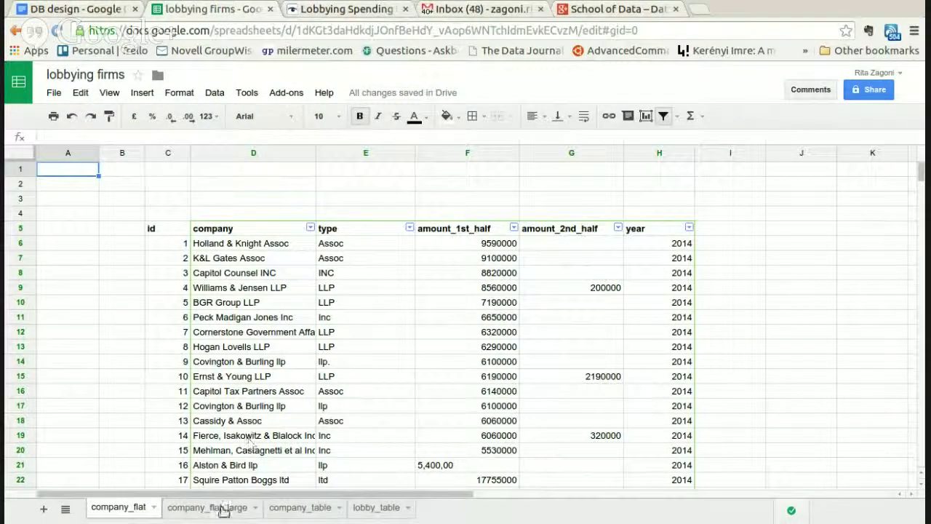
Step: Review the company and type entries of the company_flat table, including the Holland & Knight and Ernst & Young rows
left_click(354, 287)
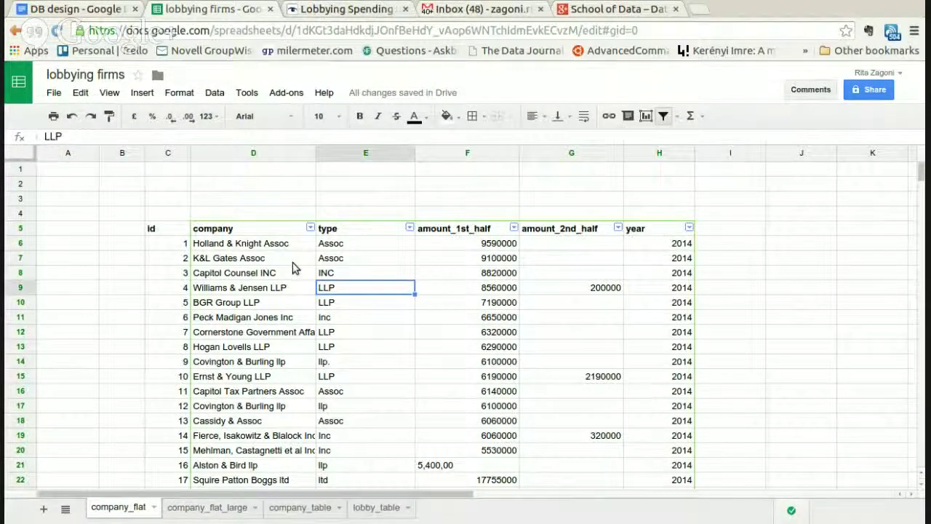
left_click(263, 242)
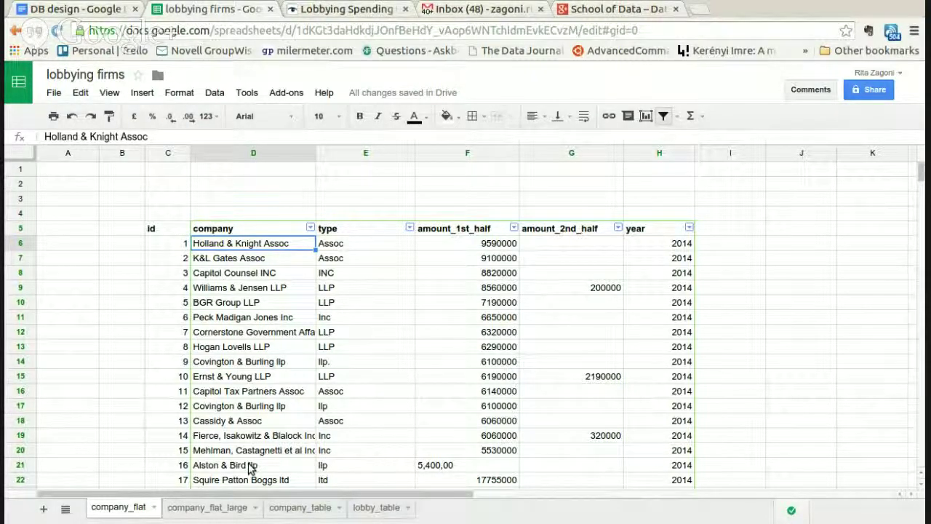
left_click(243, 379)
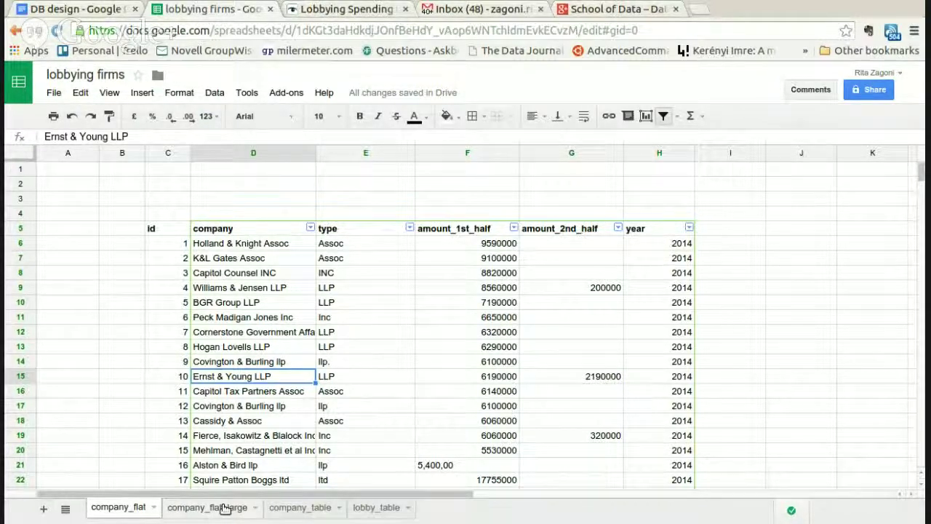
left_click(305, 245)
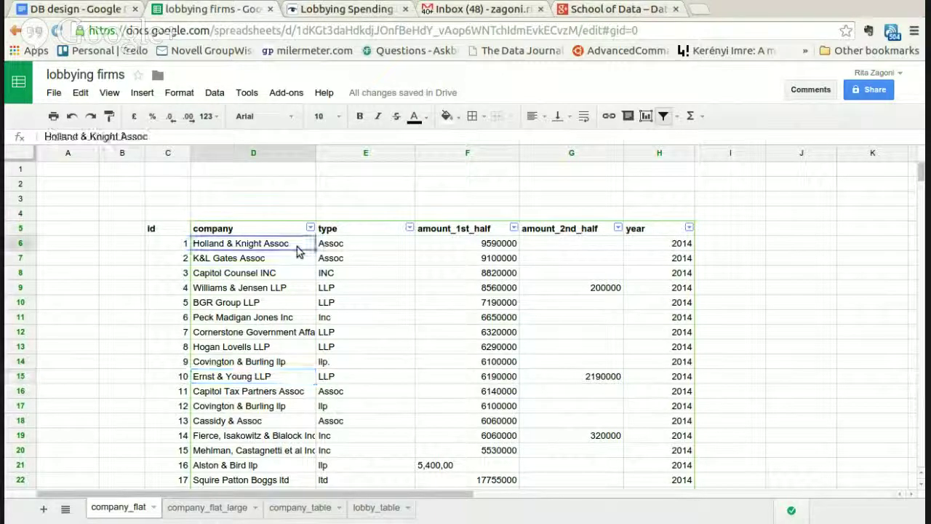
left_click(350, 250)
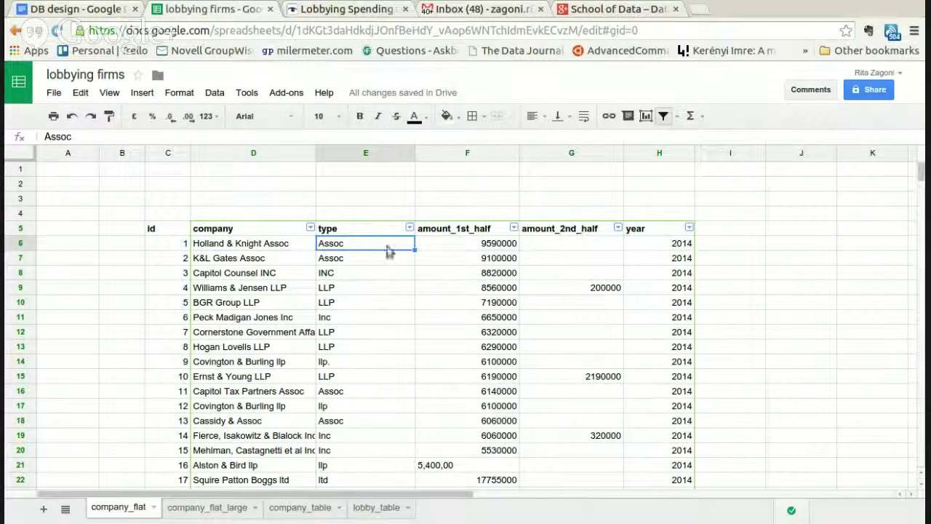
left_click(266, 249)
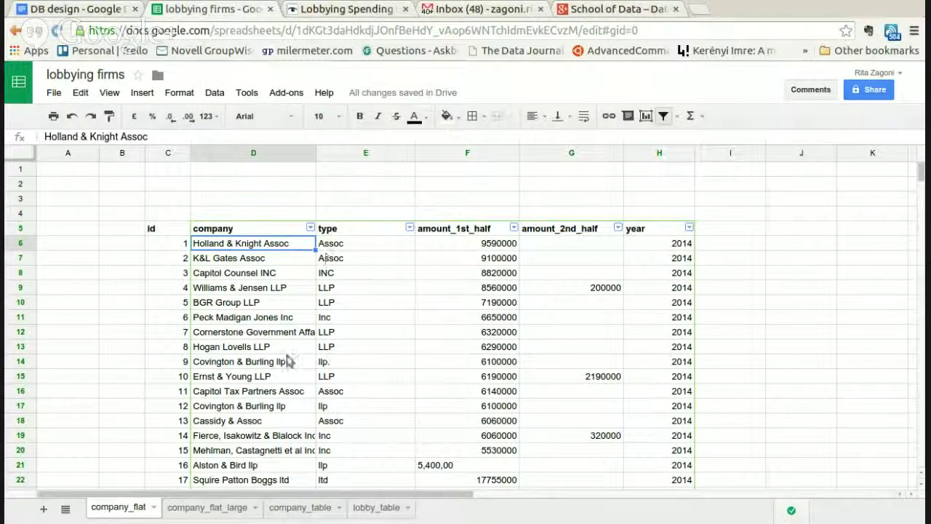
Step: Open the company_flat_large sheet and examine its company, state and zip_code entries, starting with the Holland & Knight row
left_click(206, 508)
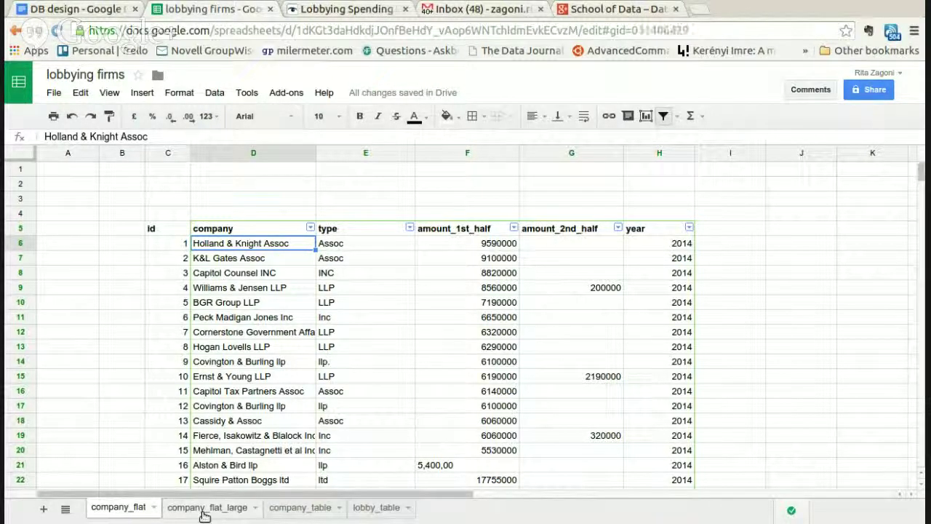
left_click(198, 184)
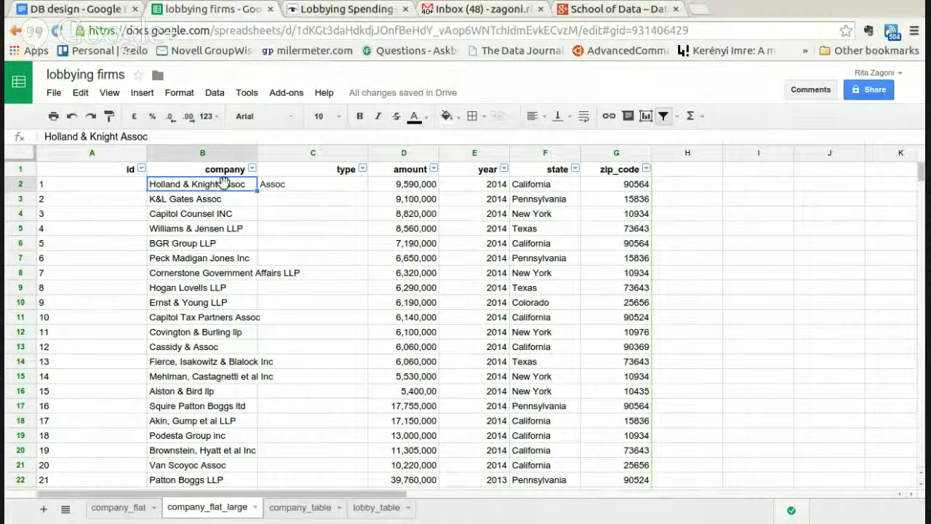
left_click(532, 186)
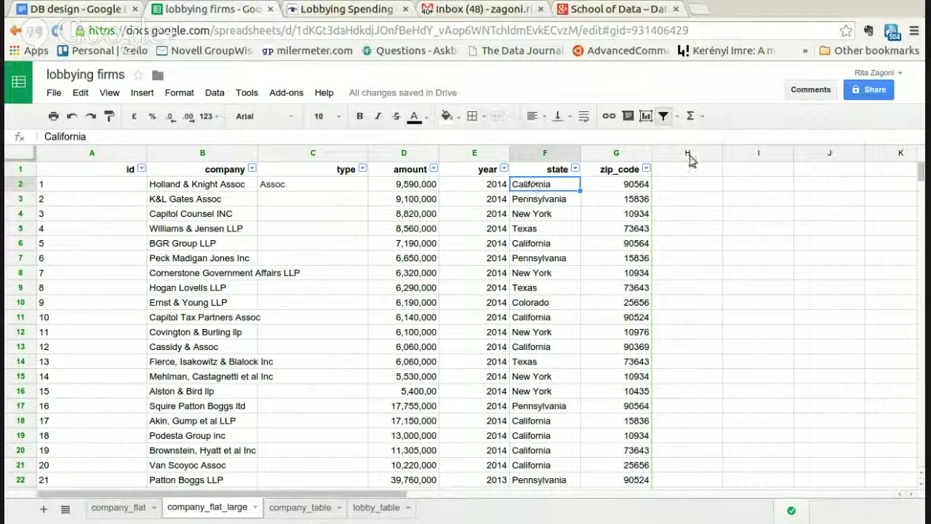
left_click(644, 186)
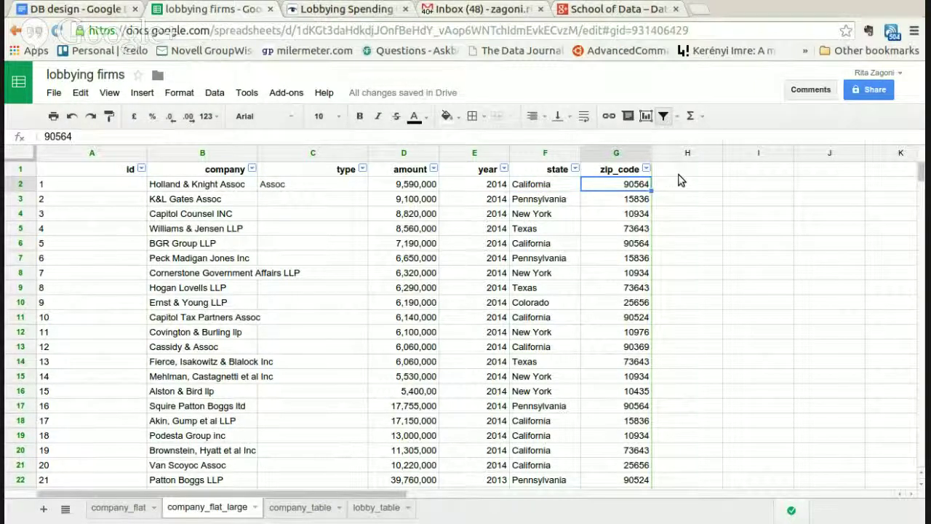
left_click(742, 167)
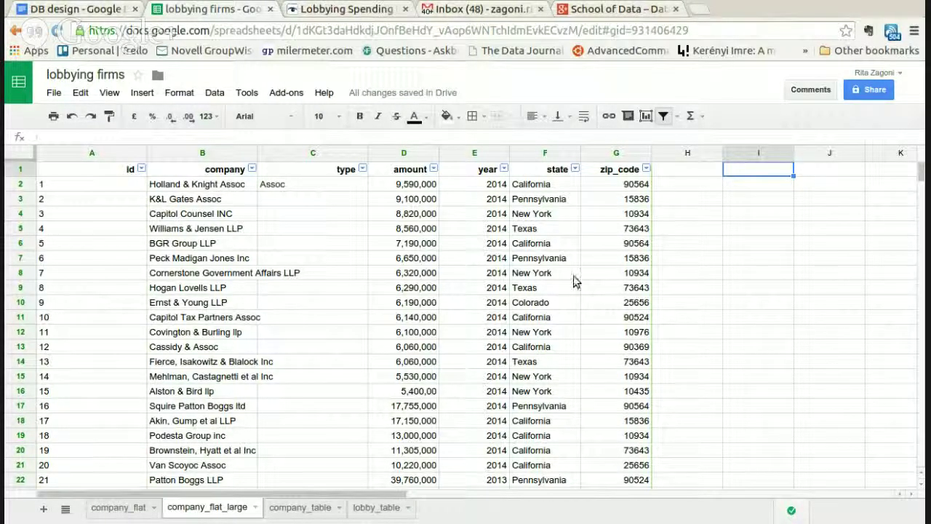
left_click(196, 184)
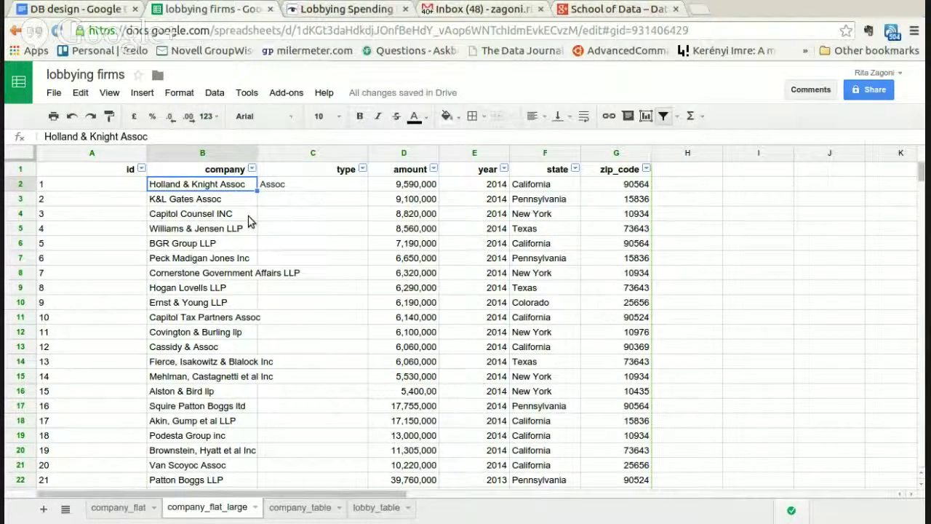
scroll(248, 220, "down", 2)
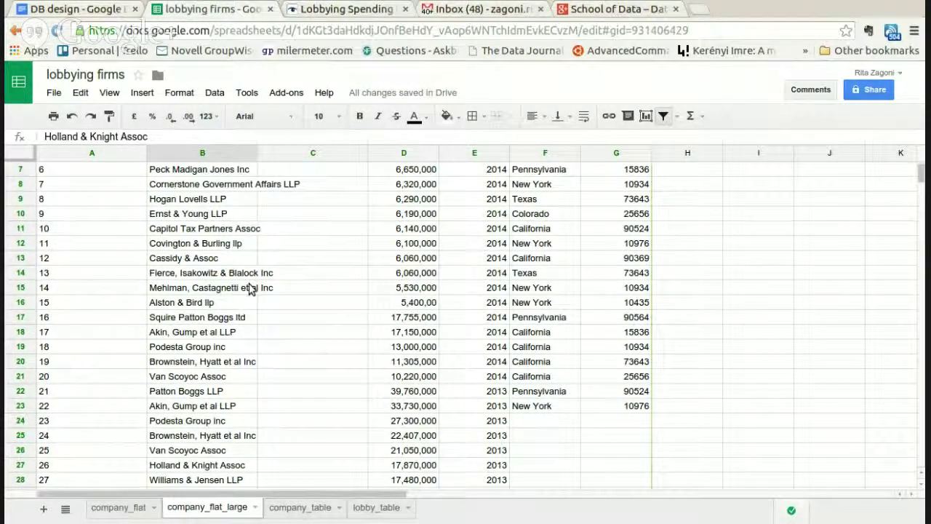
Step: Review the company_flat_large rows down the sheet and return to the first record's id
scroll(248, 284, "down", 2)
scroll(250, 274, "up", 5)
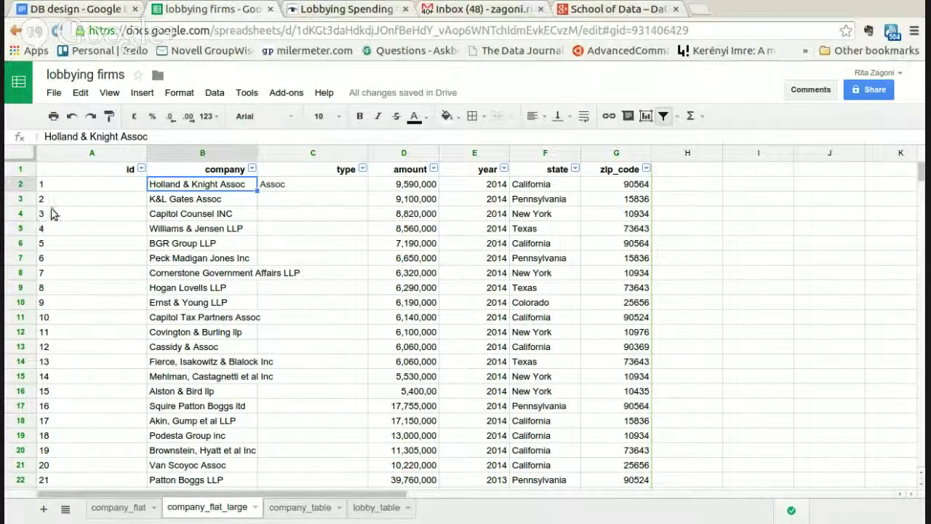
left_click(64, 186)
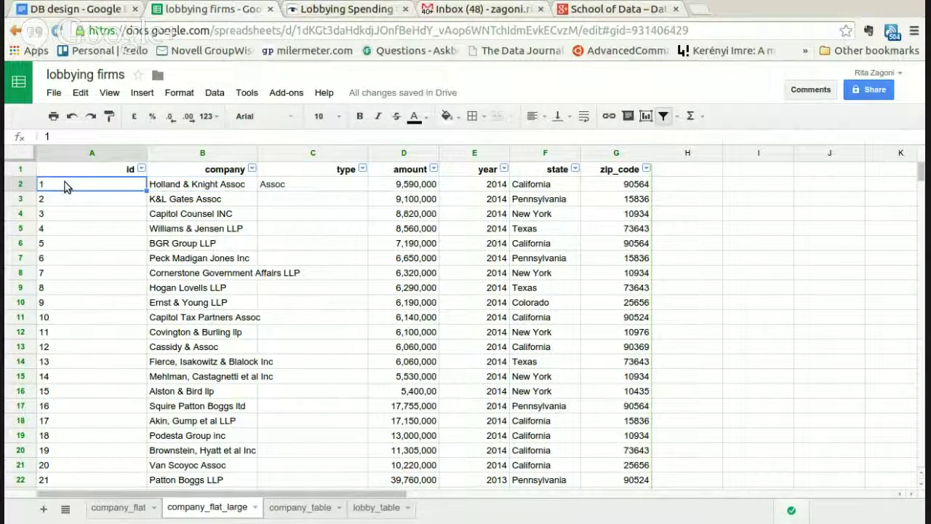
Step: Open the company_table sheet and look through its full list of companies
left_click(311, 507)
left_click(306, 354)
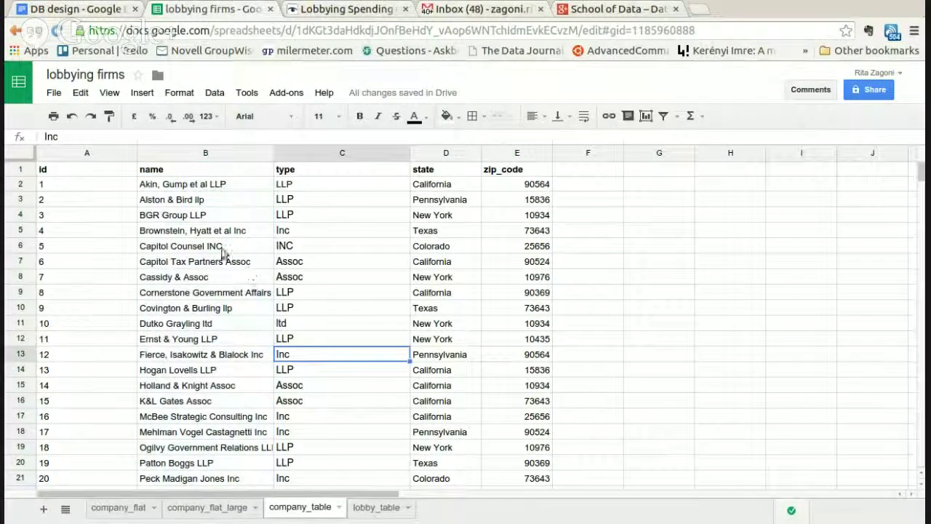
scroll(251, 271, "down", 4)
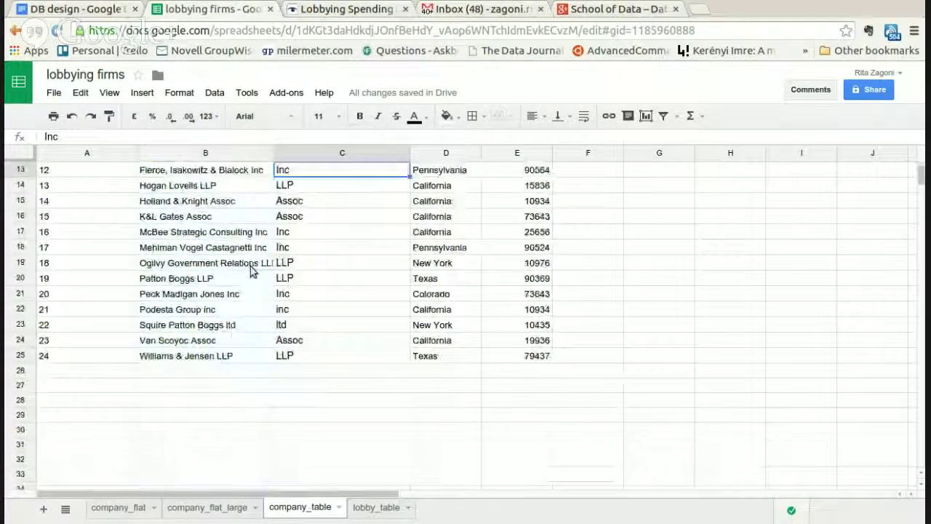
scroll(252, 271, "up", 4)
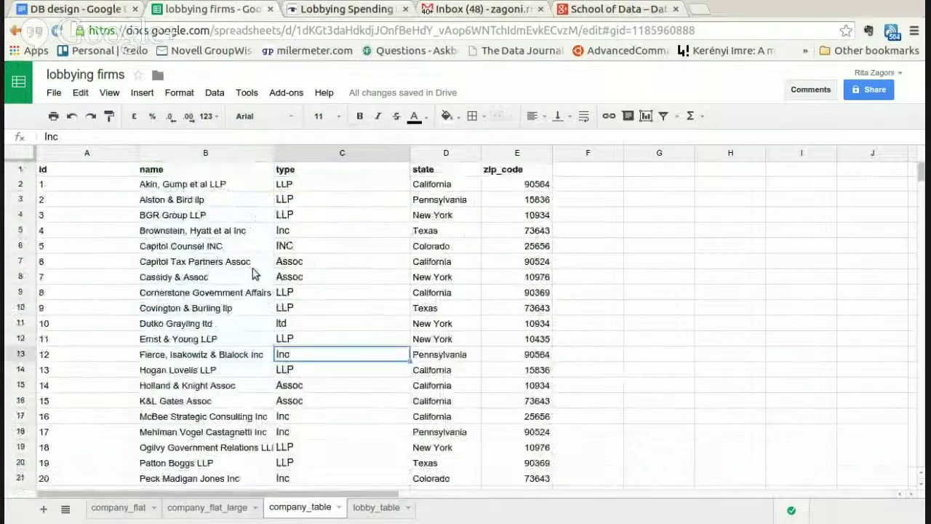
Step: Examine the name, type, state and zip_code fields of the Akin, Gump et al LLP record in company_table
left_click(192, 185)
left_click(364, 183)
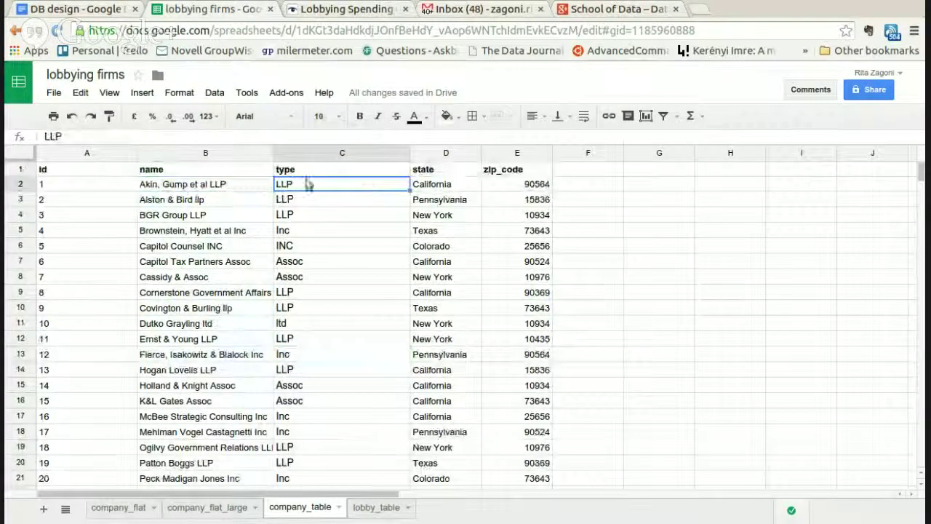
left_click(243, 187)
left_click(322, 190)
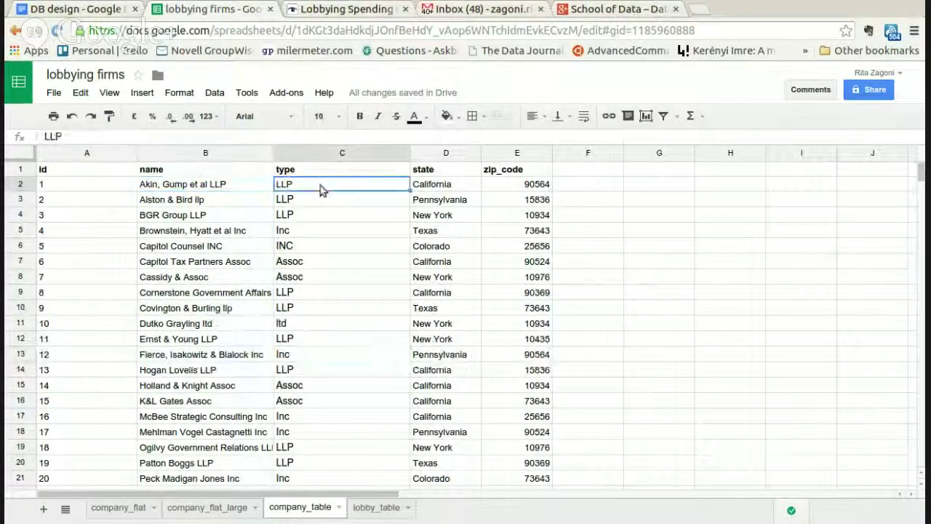
left_click(446, 192)
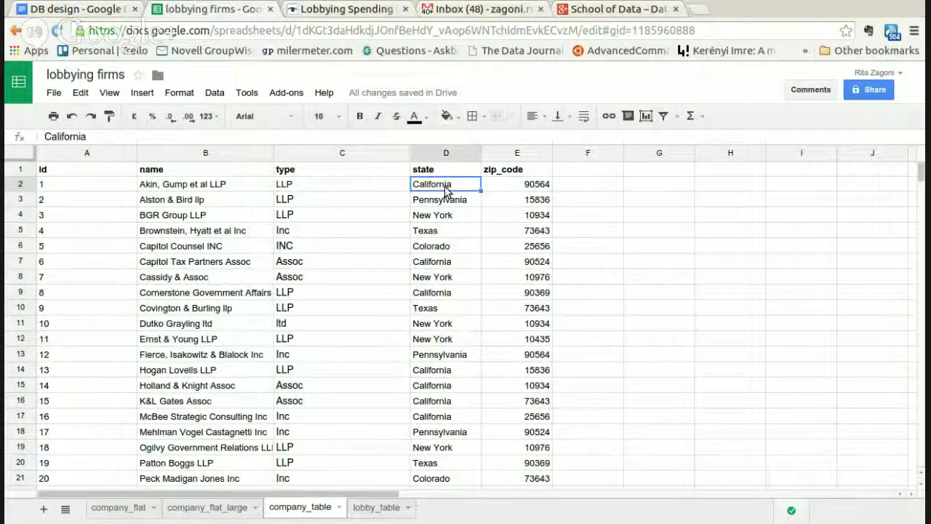
left_click(496, 185)
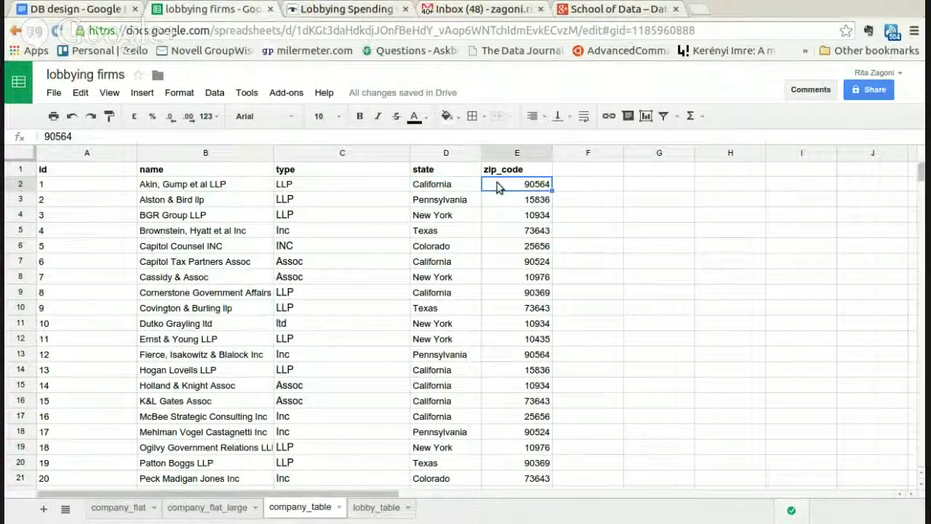
Step: Examine the ids of the Akin, Gump et al LLP and BGR Group LLP records in company_table
left_click(109, 184)
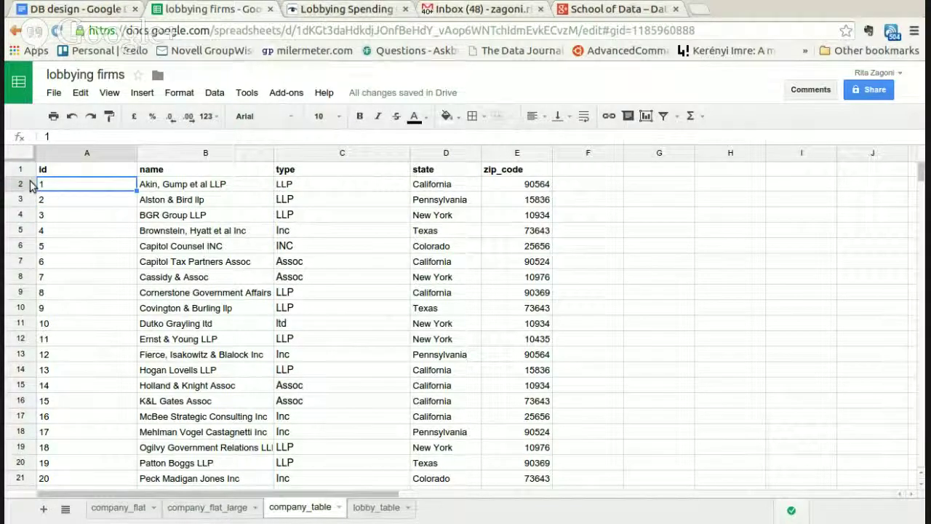
left_click(51, 213)
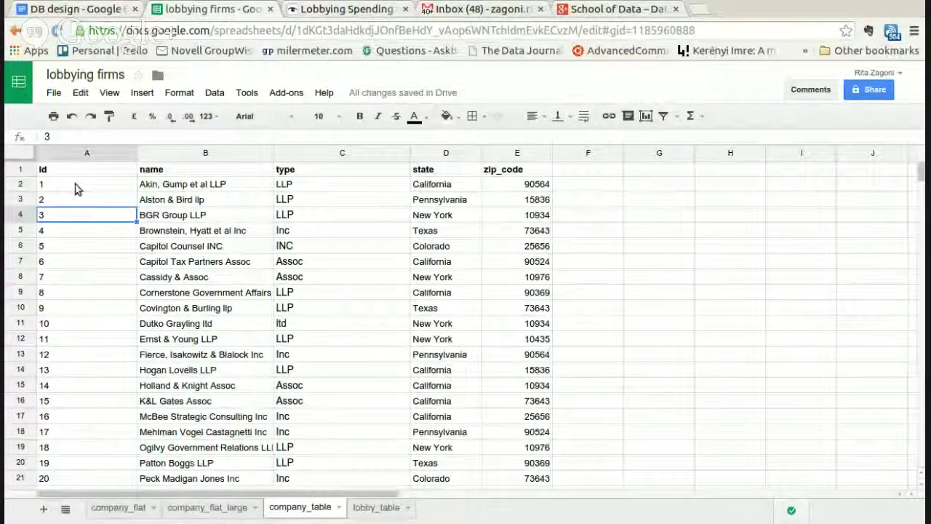
left_click(75, 189)
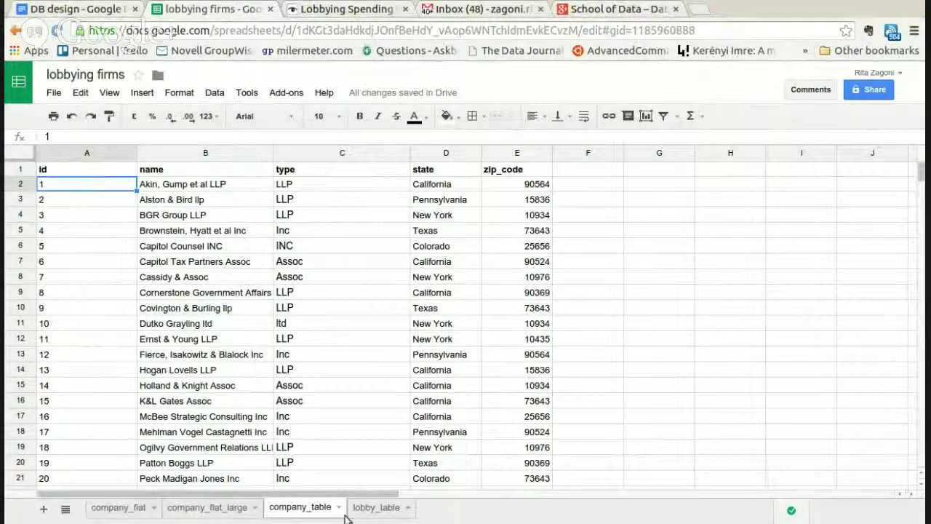
Step: Open the lobby_table sheet and examine the company, amount and year fields of its first record
left_click(376, 507)
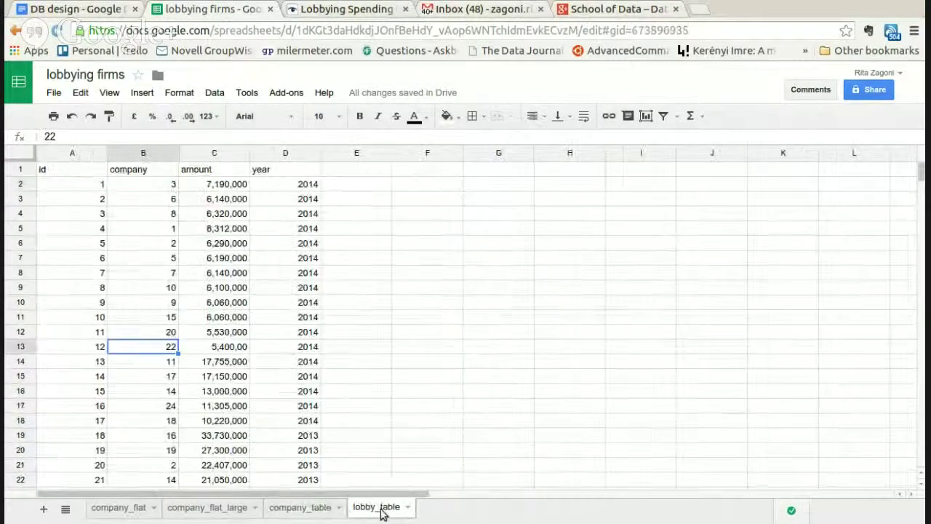
left_click(163, 191)
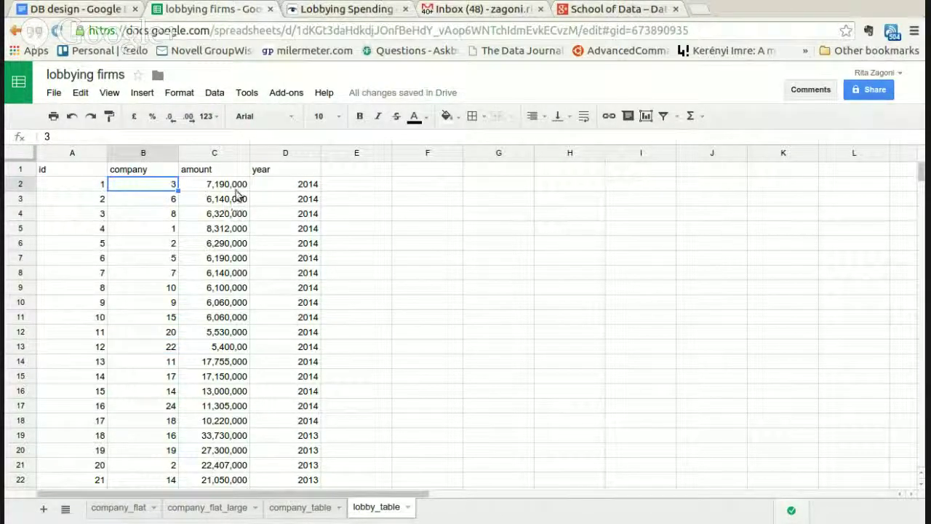
left_click(235, 189)
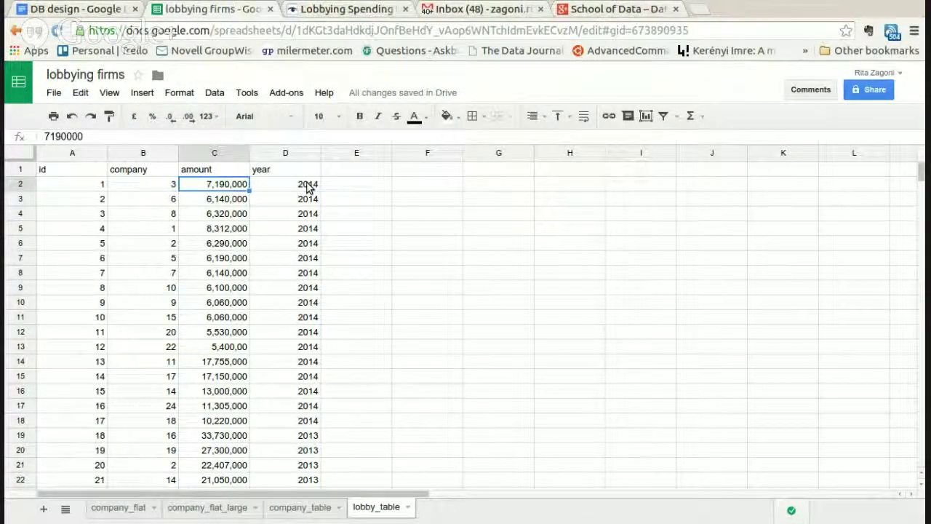
left_click(307, 187)
left_click(167, 191)
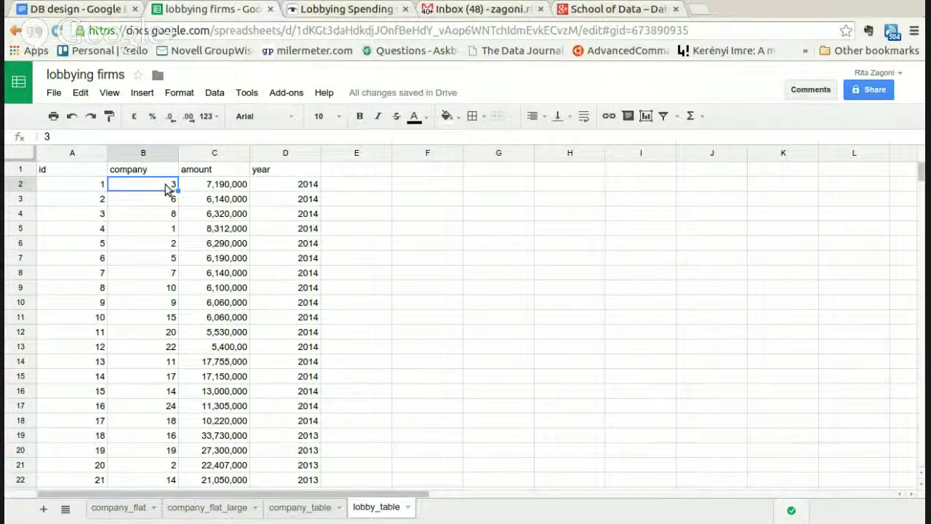
Step: Compare the whole id column of company_table with the whole company column of lobby_table
left_click(317, 509)
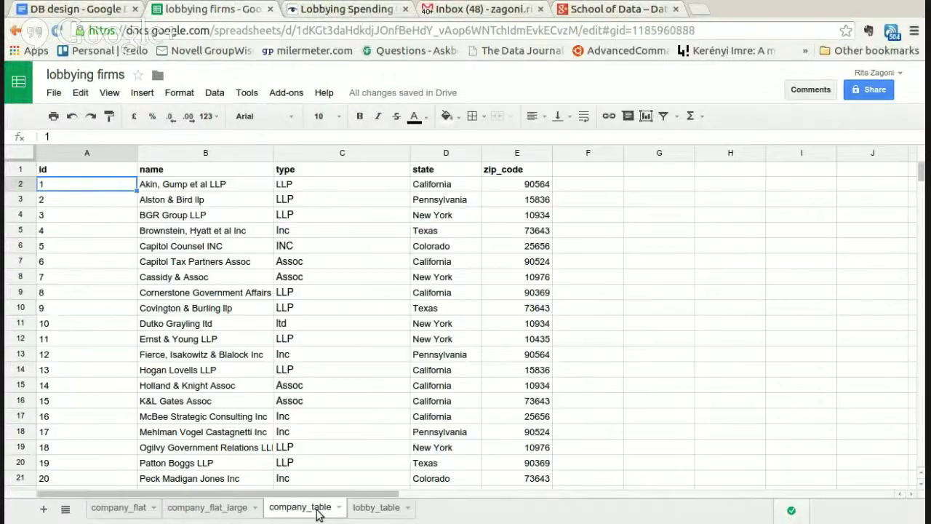
left_click(82, 153)
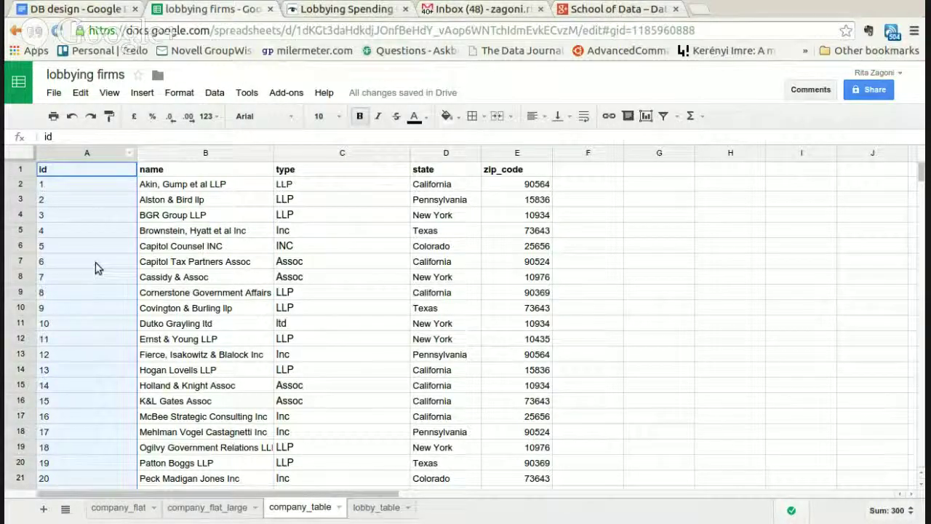
left_click(375, 507)
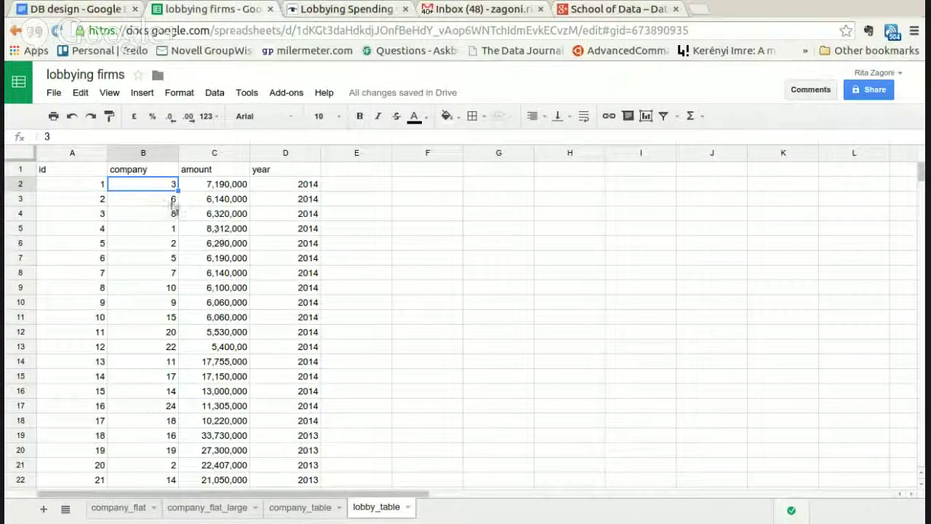
left_click(153, 155)
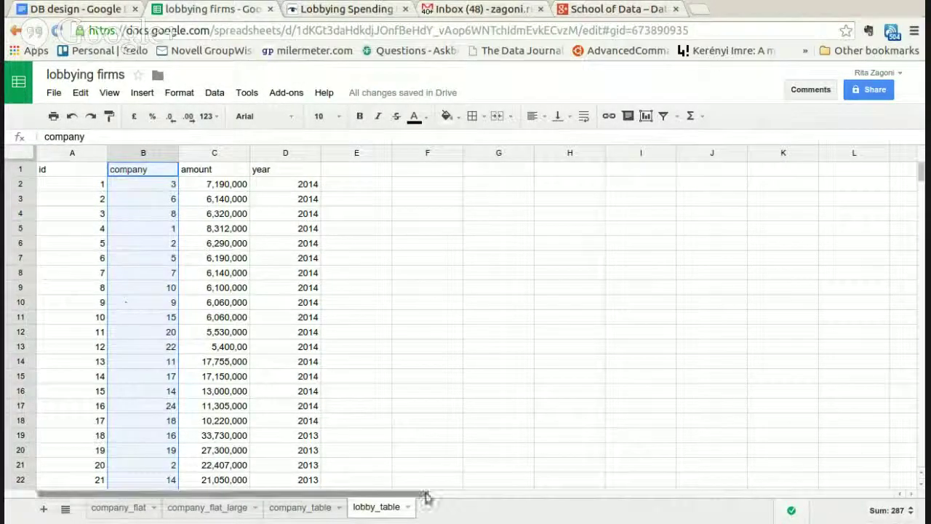
left_click(300, 507)
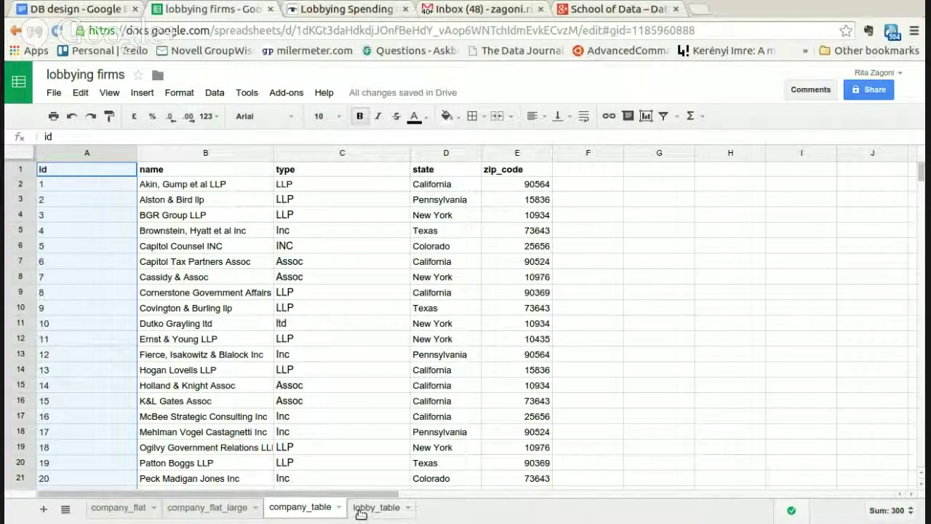
left_click(361, 510)
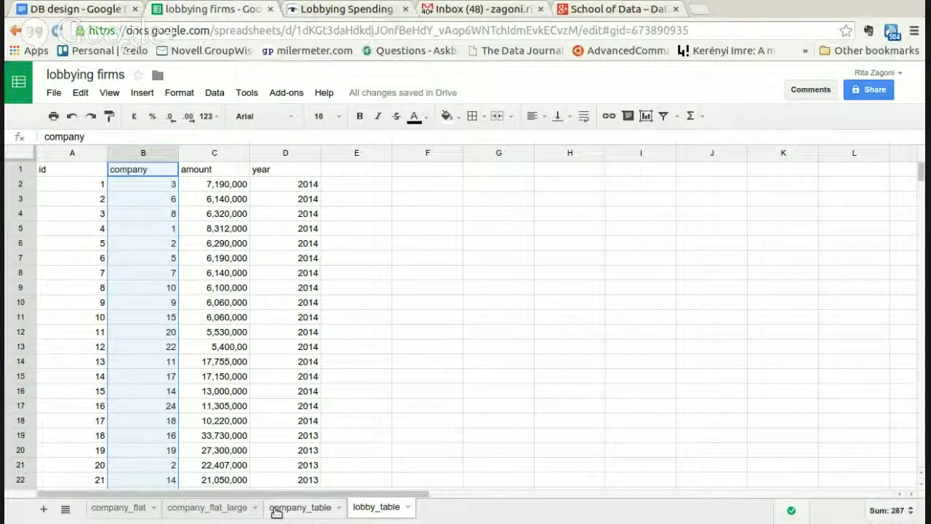
left_click(276, 509)
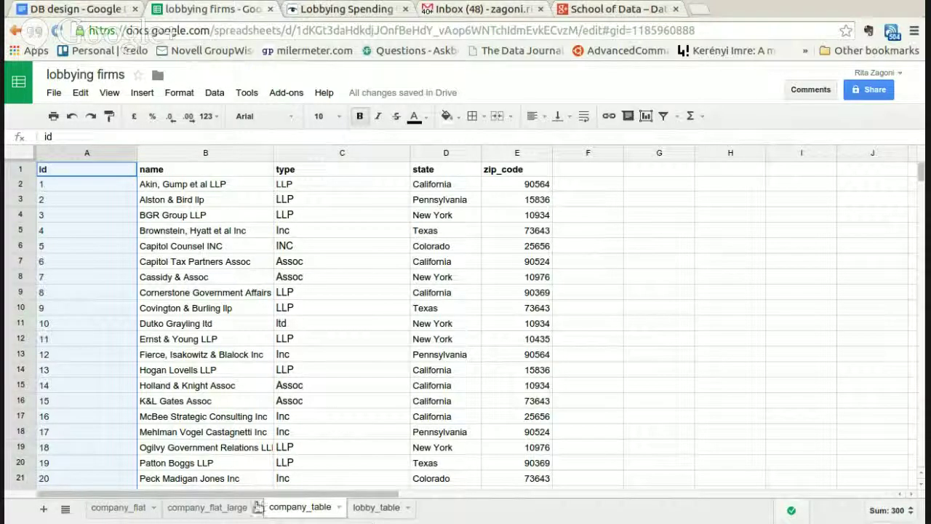
Step: Contrast the single company_flat table with the separate company_table and lobby_table sheets
left_click(115, 506)
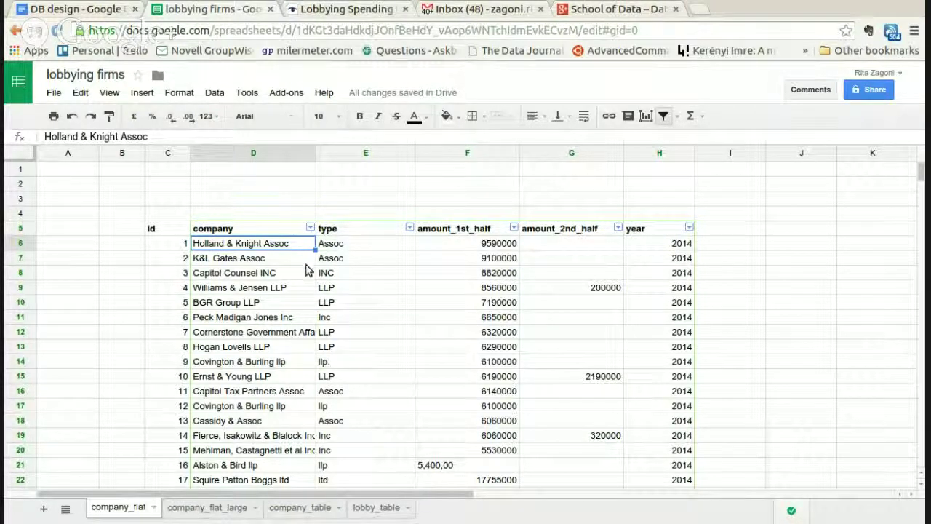
scroll(269, 247, "down", 1)
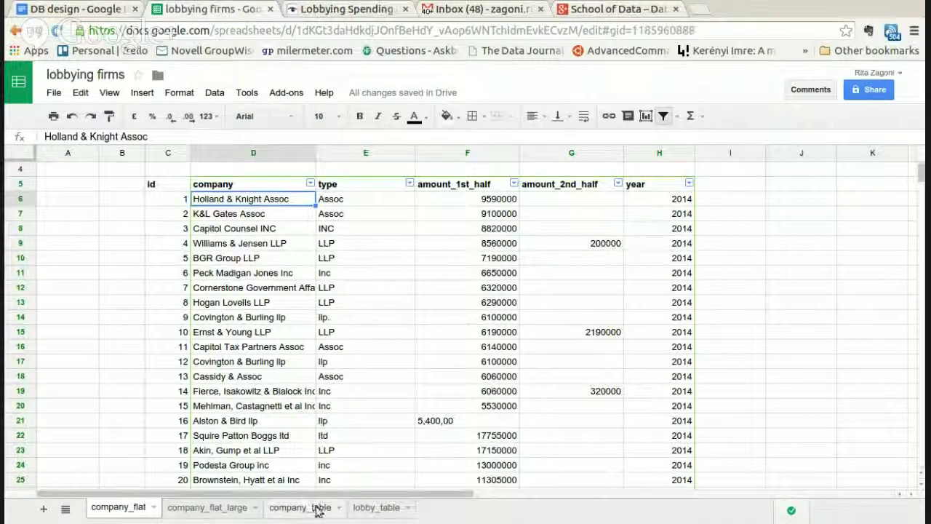
left_click(317, 509)
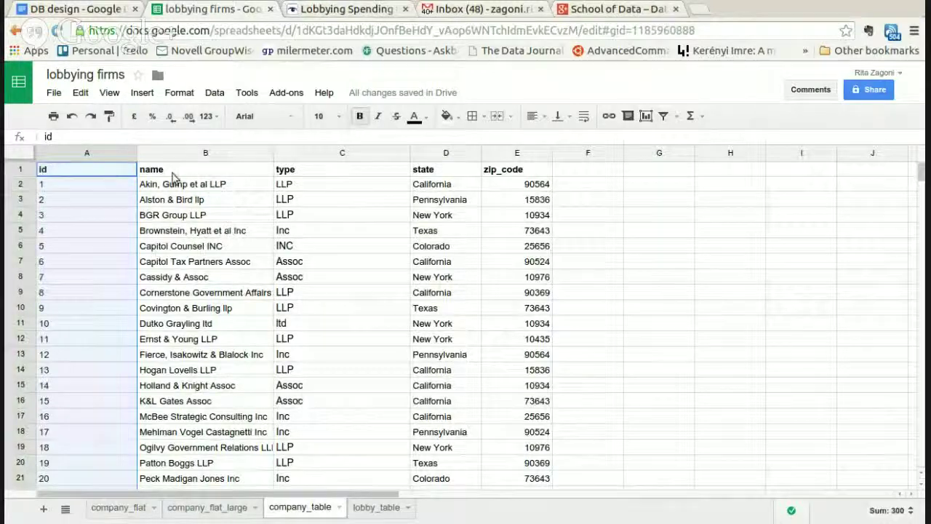
left_click(376, 507)
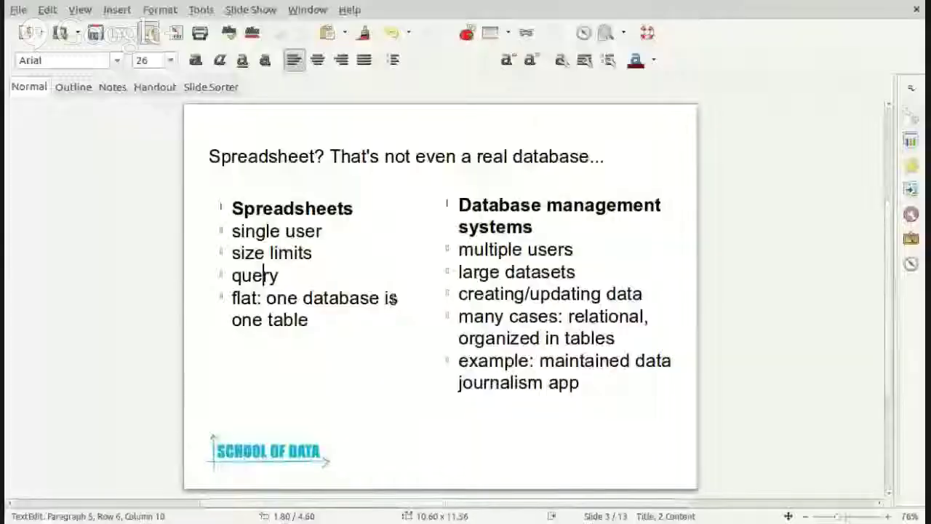
Step: Switch to the Impress presentation and advance from slide 3 to the primary key and foreign key definitions on slide 12
left_click(366, 329)
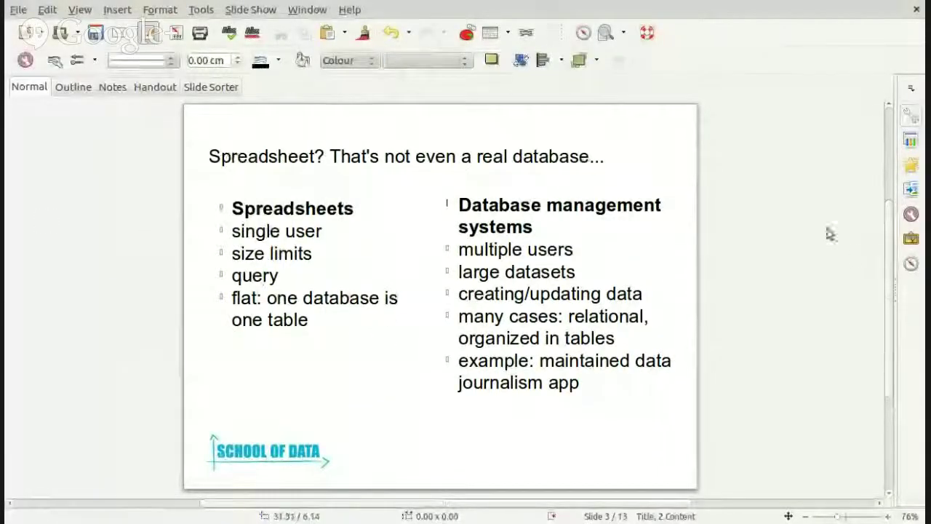
left_click(516, 296)
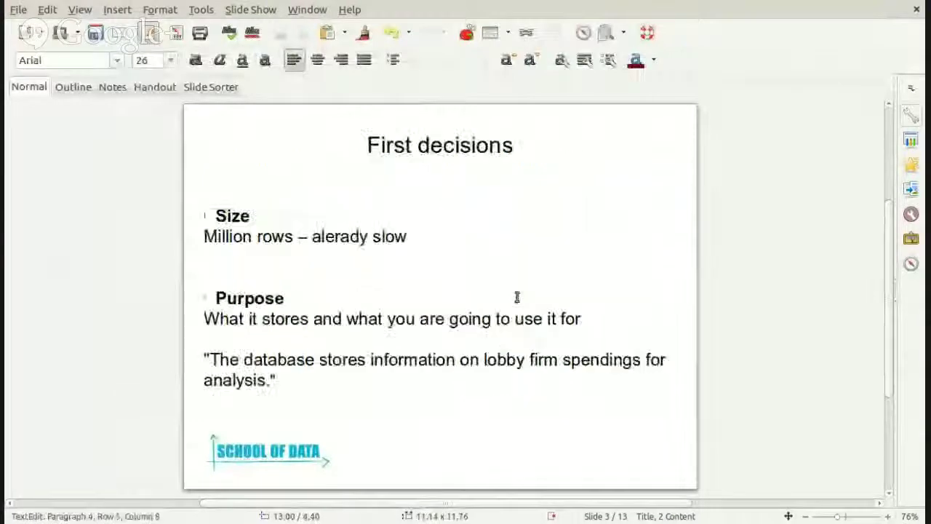
key("Page_Down")
key("Page_Down")
key("Page_Down")
key("Page_Down")
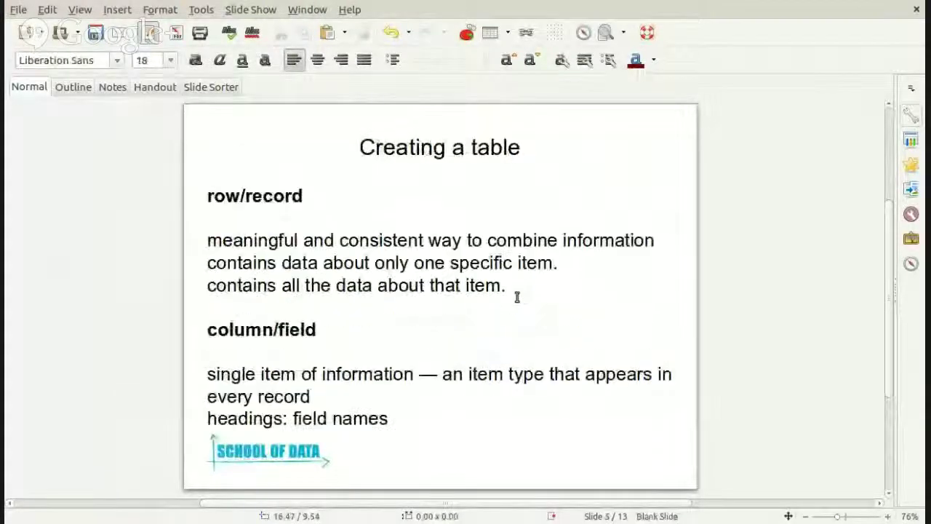
key("Page_Down")
key("Page_Down")
key("Page_Down")
key("Page_Down")
key("Page_Down")
key("Page_Down")
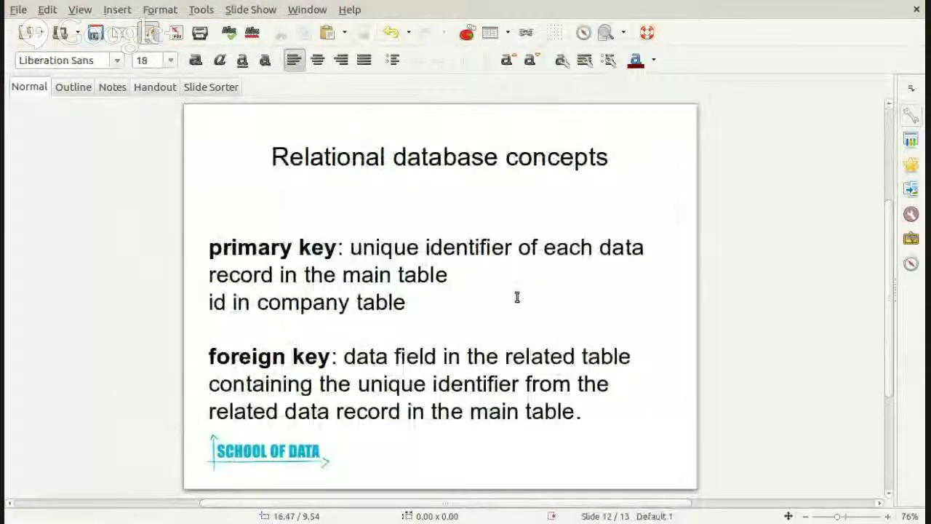
Step: Review the Relational database concepts slides 10 to 12, ending on the primary key and foreign key definitions
key("Page_Up")
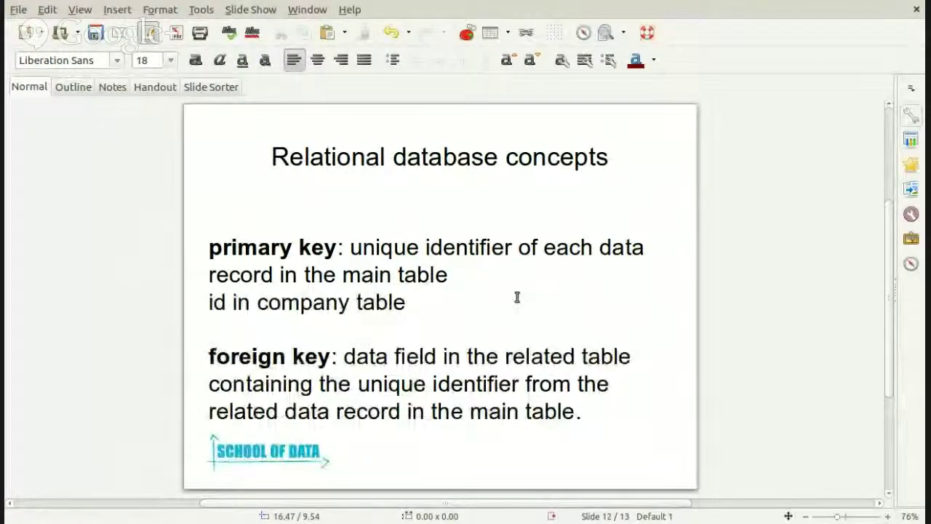
key("Page_Up")
key("Page_Up")
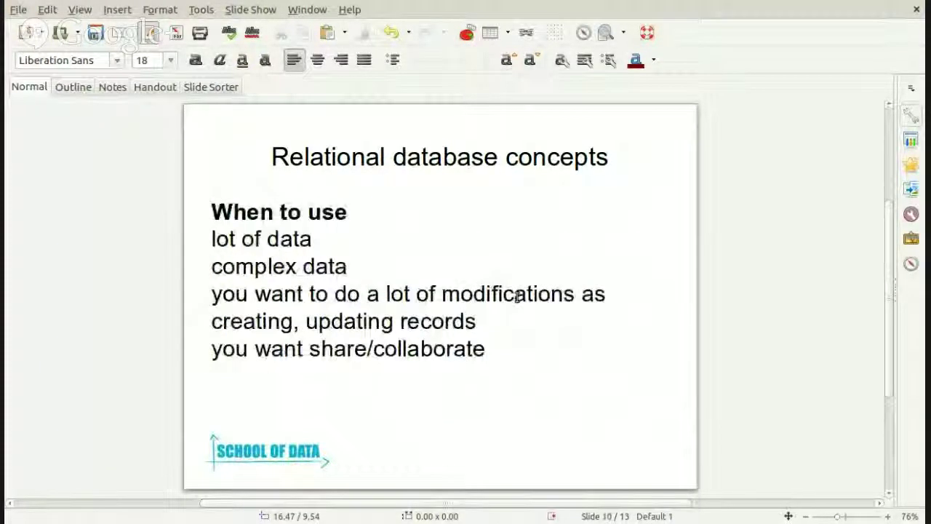
key("Page_Down")
key("Page_Down")
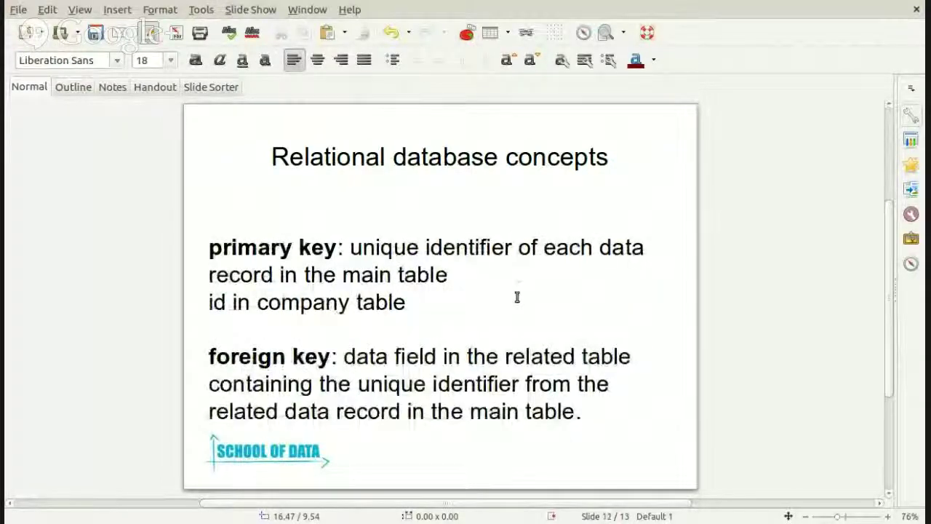
key("Page_Up")
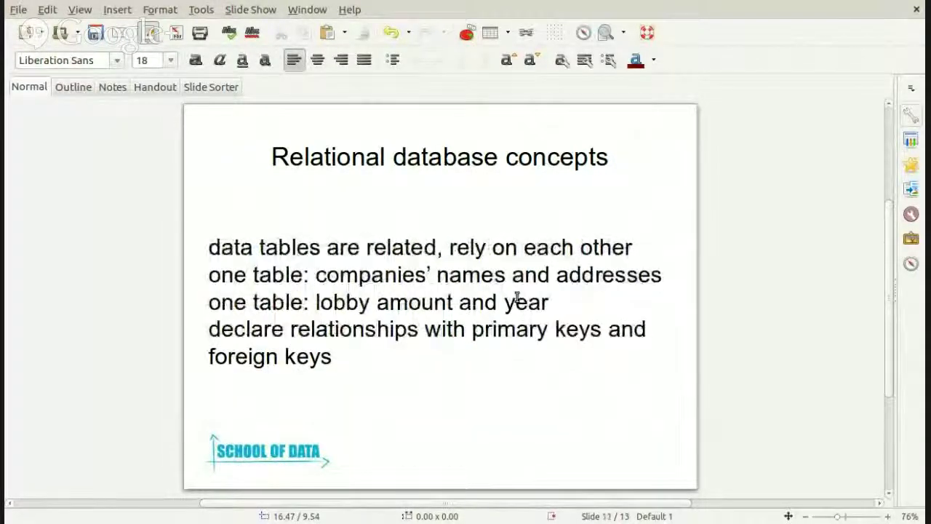
key("Page_Down")
key("Page_Down")
key("Page_Up")
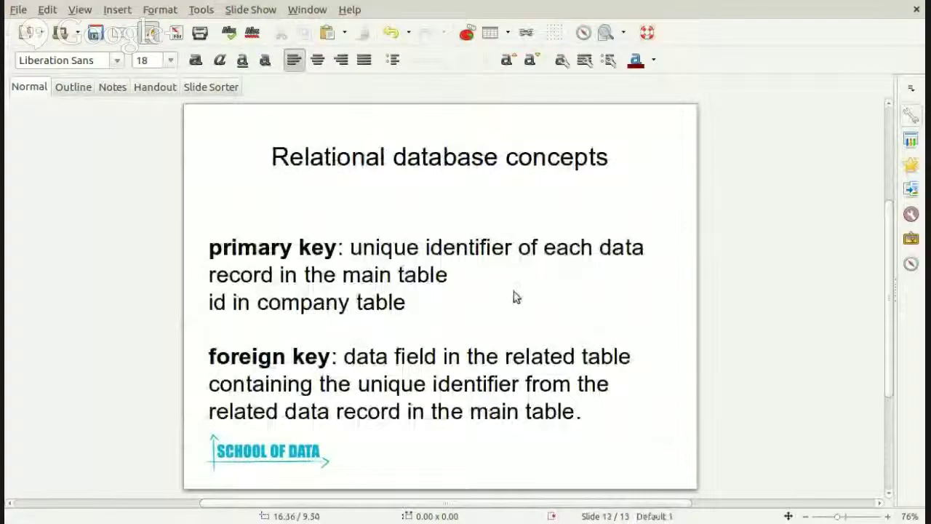